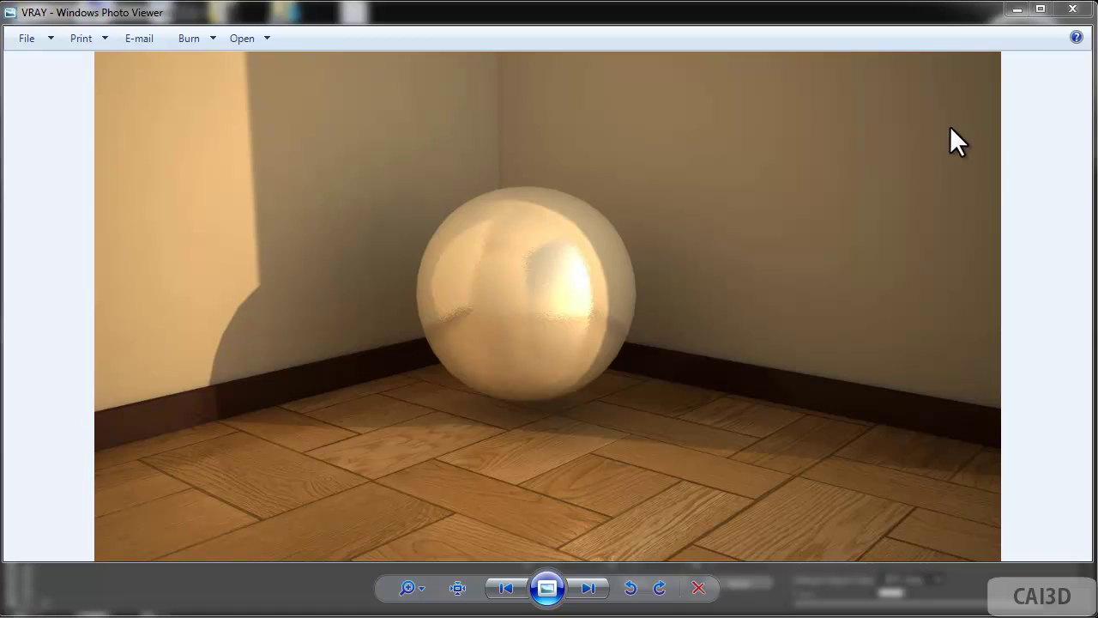
Close the reference image, switch to CINEMA 4D and set the render engine to VrayBridge.
click(1072, 10)
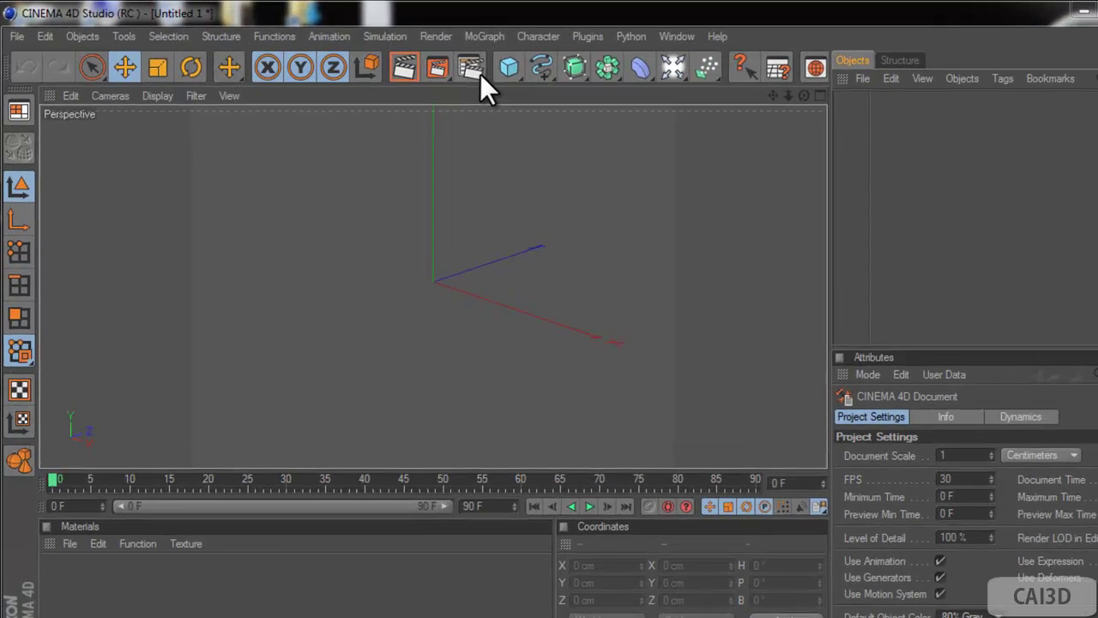
click(442, 64)
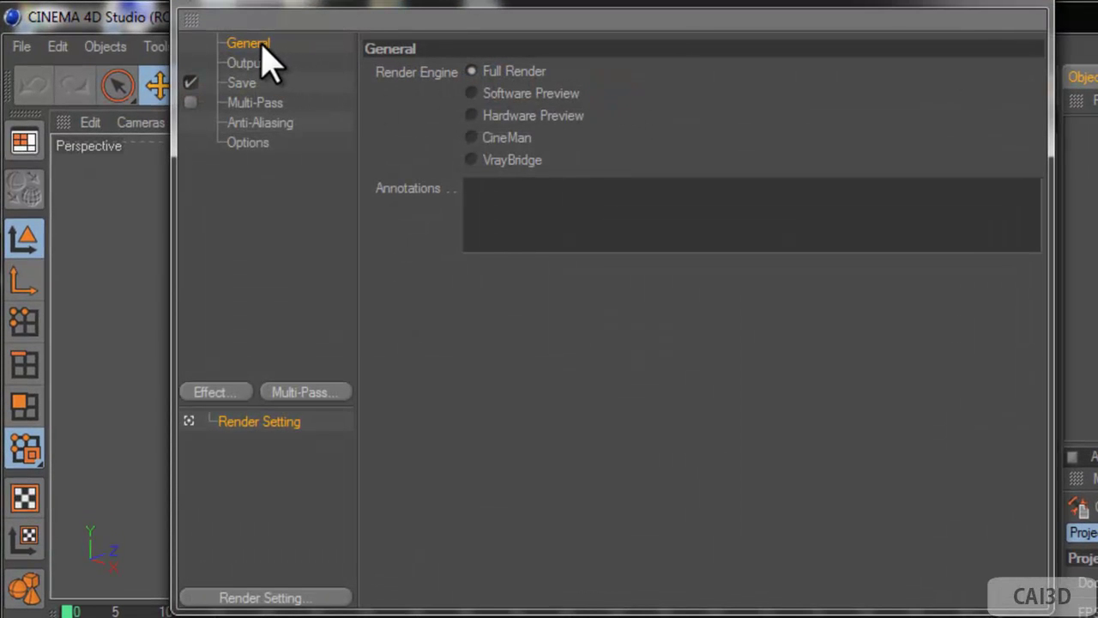
click(471, 161)
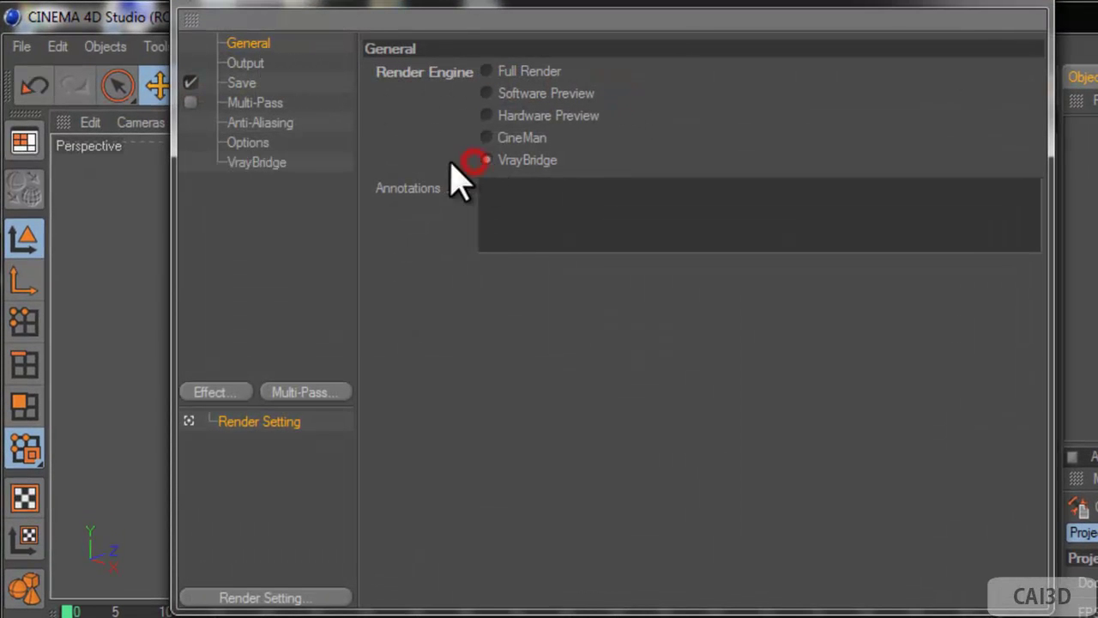
Enable VrayBridge indirect illumination with the GI preset 01_IR-LC_very fast and close the render settings.
click(262, 162)
click(865, 76)
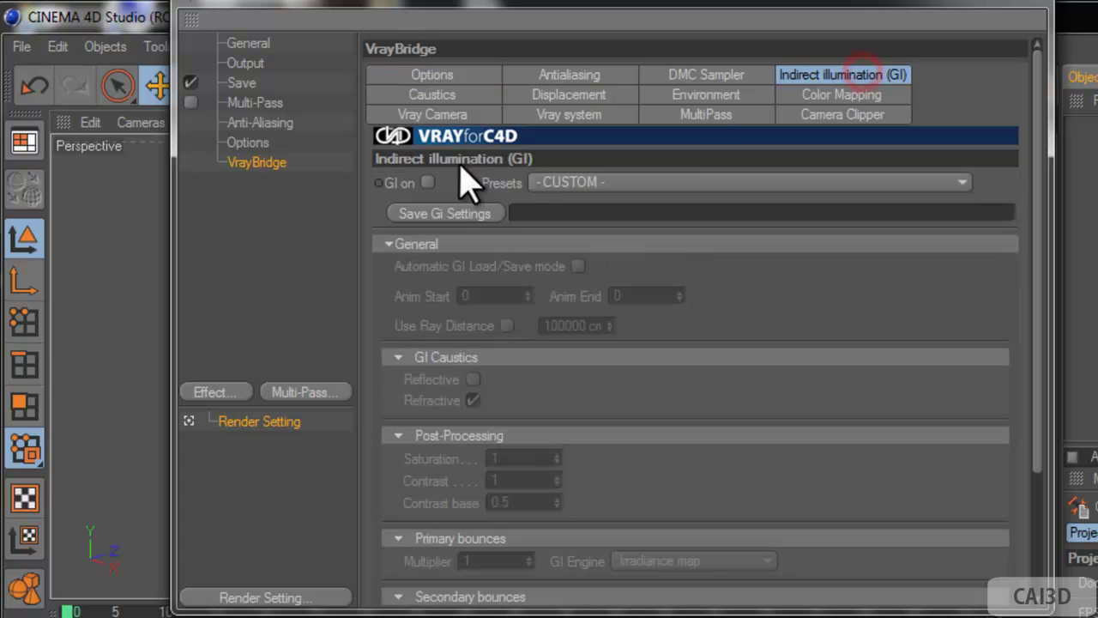
click(431, 181)
click(540, 184)
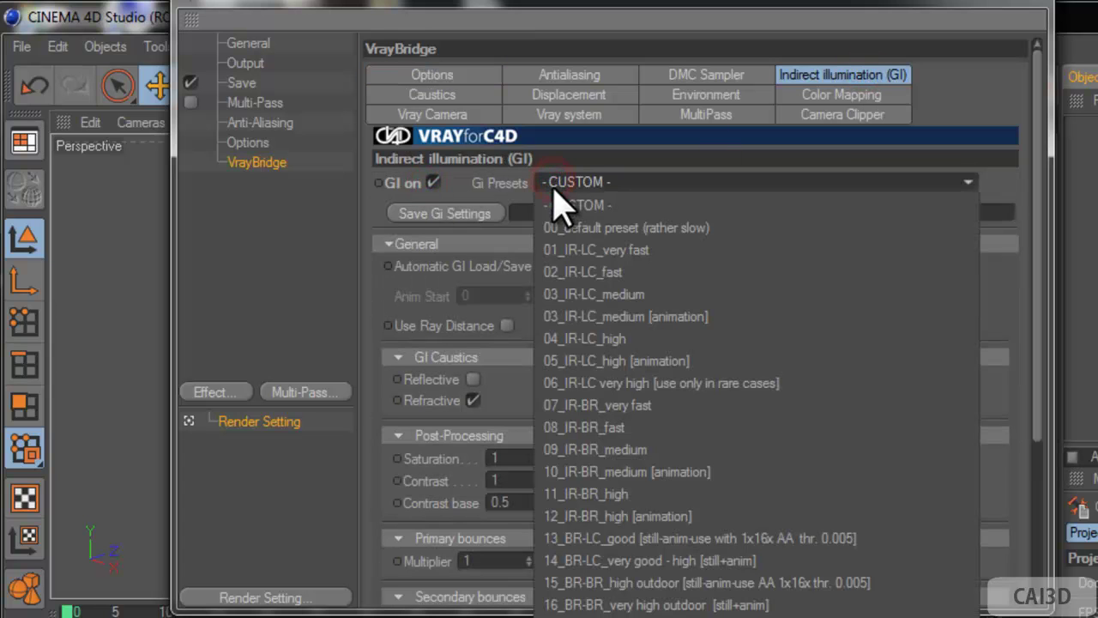
click(566, 245)
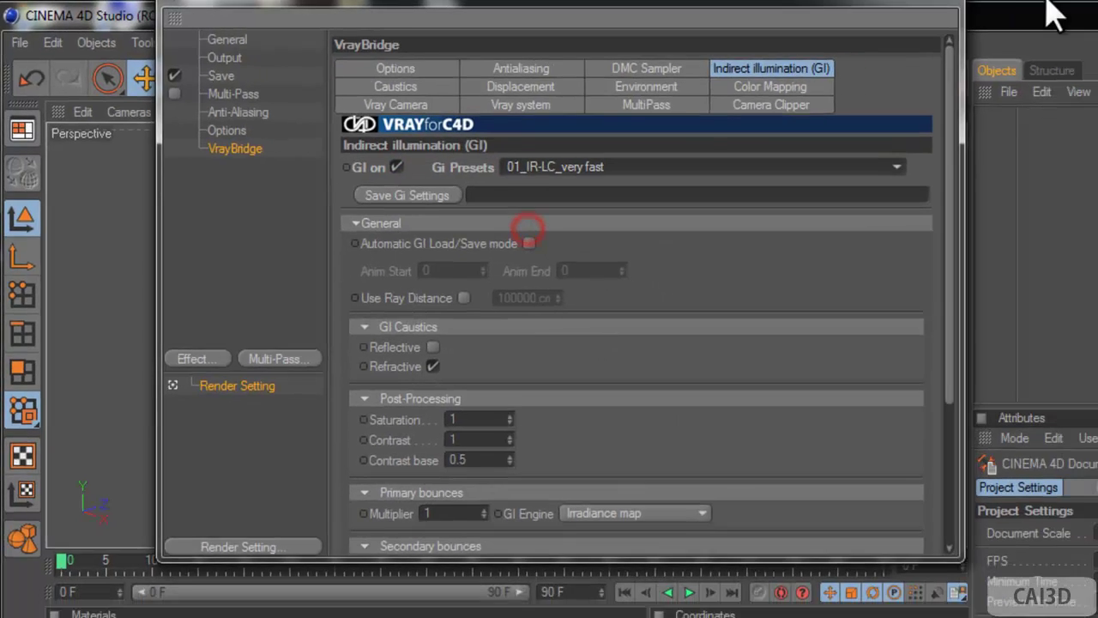
click(923, 3)
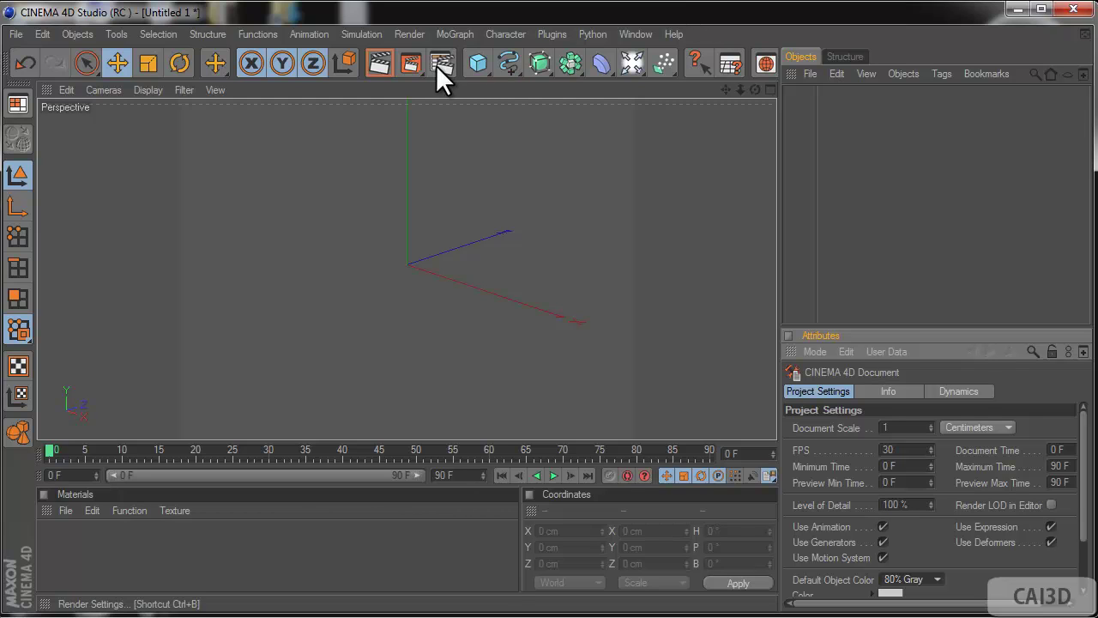
Add a cube, make it editable and delete the side polygon facing the view.
click(484, 62)
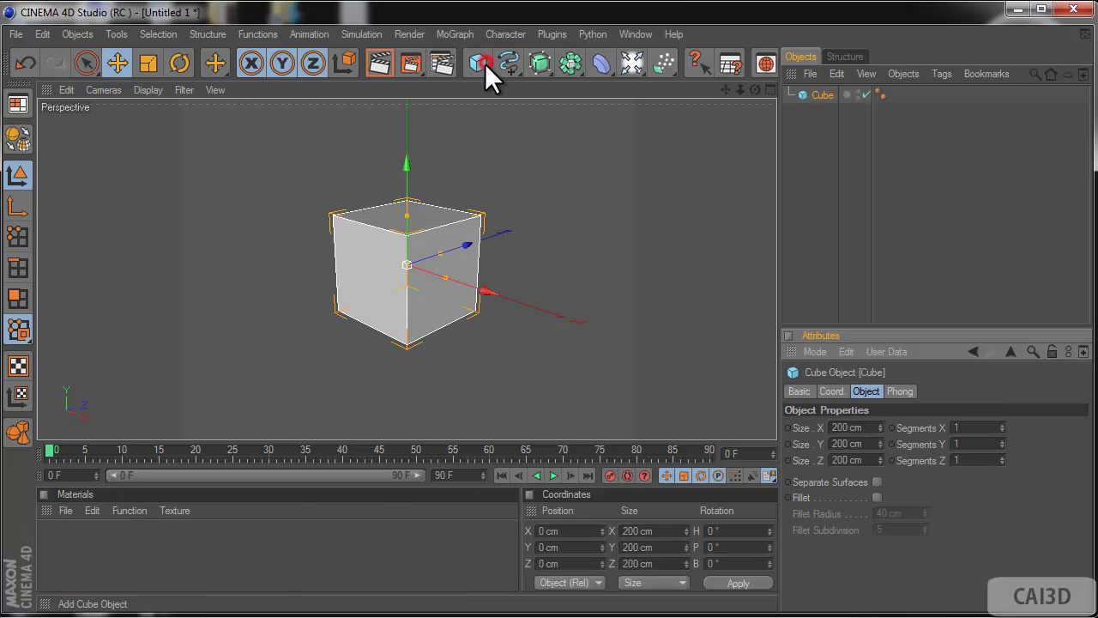
click(19, 142)
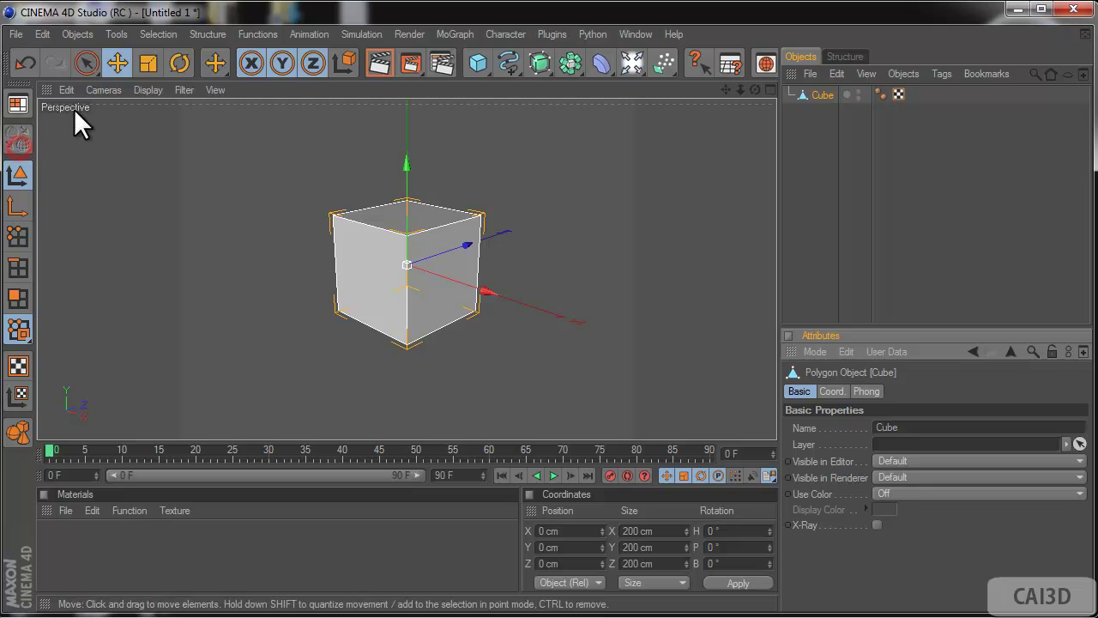
click(86, 63)
click(18, 298)
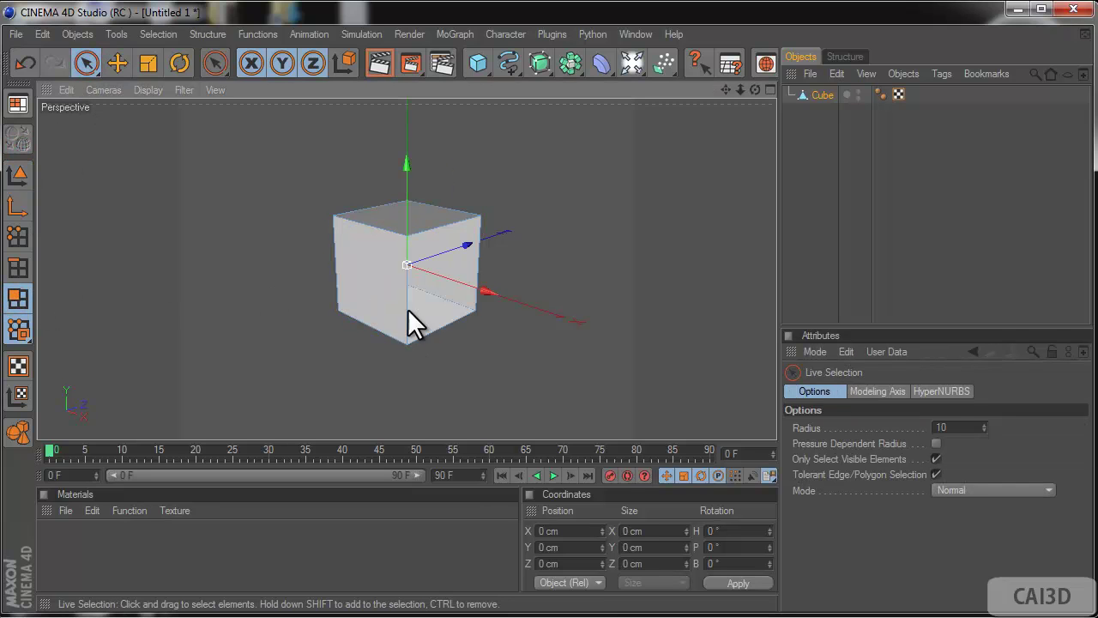
Scale all of the cube's polygons uniformly to about 518 cm.
key(ctrl+a)
click(151, 66)
drag(248, 226, 755, 405)
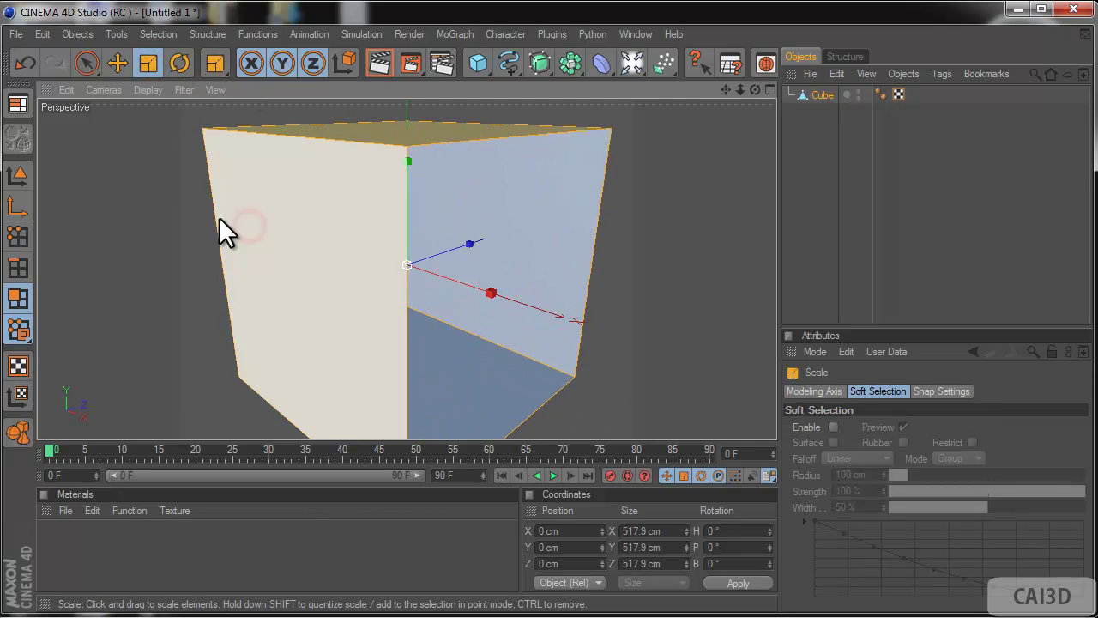
Set up point editing of the cube in the Top view with Rectangle Selection.
key(F2)
drag(100, 64, 122, 111)
click(18, 235)
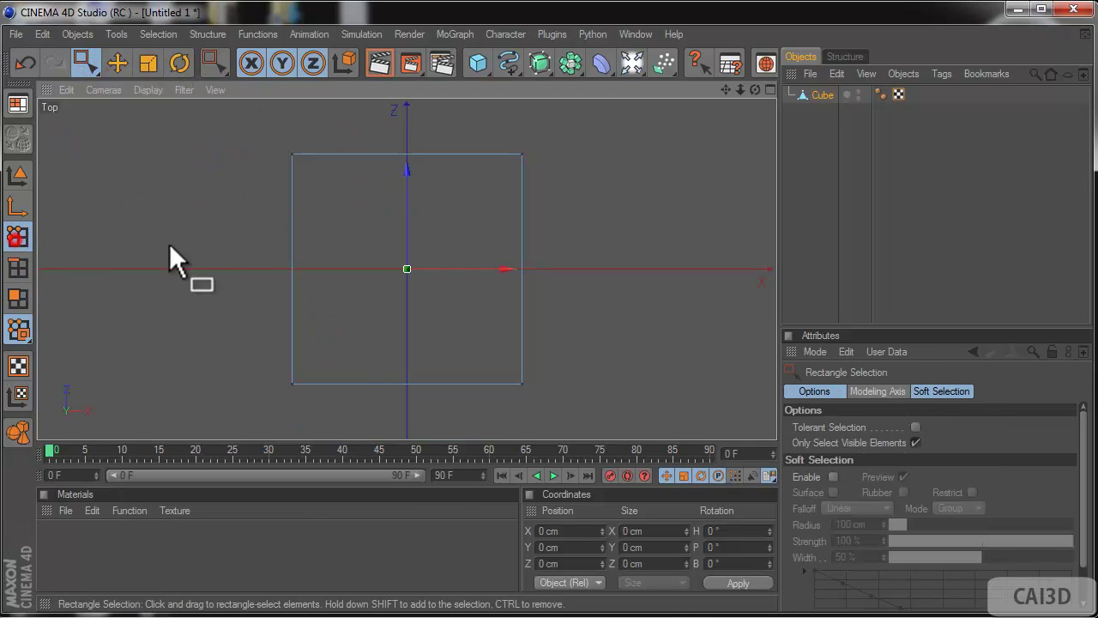
Try to extend the cube by moving its near-edge points along negative Z, and undo the move.
scroll(205, 258, down, 3)
drag(251, 287, 566, 352)
drag(239, 261, 481, 328)
drag(406, 271, 549, 364)
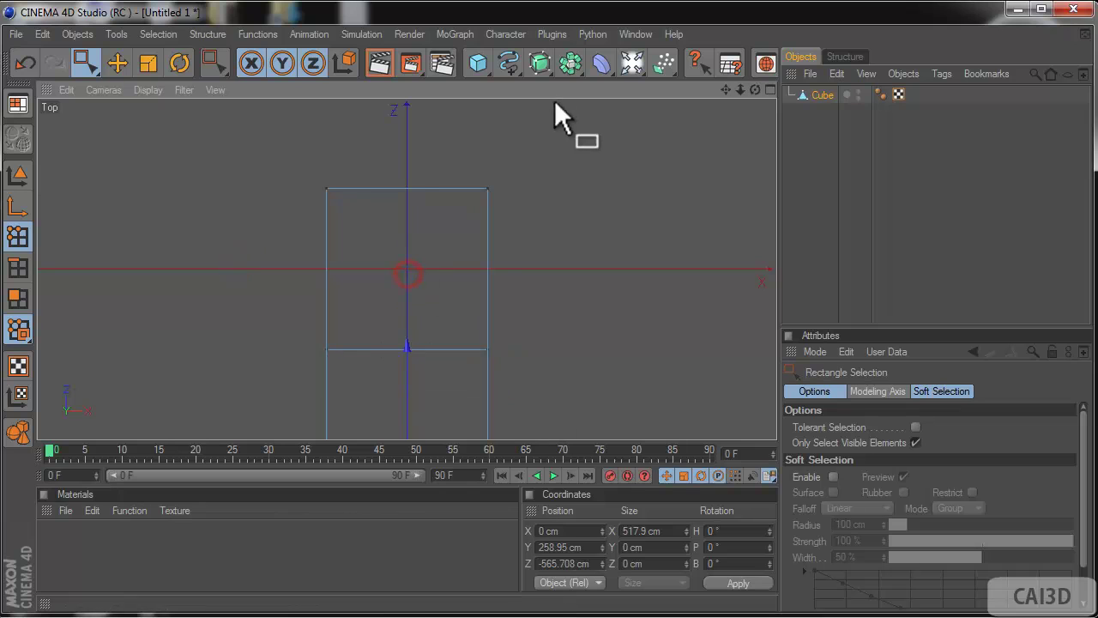
scroll(554, 99, down, 1)
click(24, 63)
Disable Only Select Visible Elements and move all of the cube's near-edge points to about -617 cm in Z.
click(915, 442)
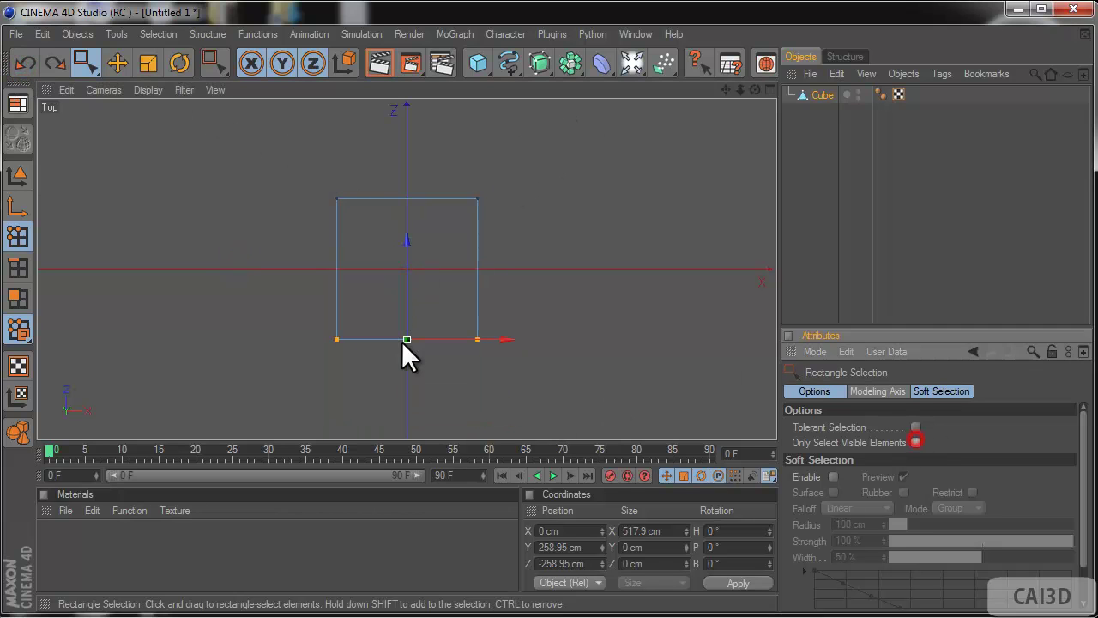
drag(285, 298, 485, 358)
drag(408, 268, 408, 365)
scroll(521, 159, down, 3)
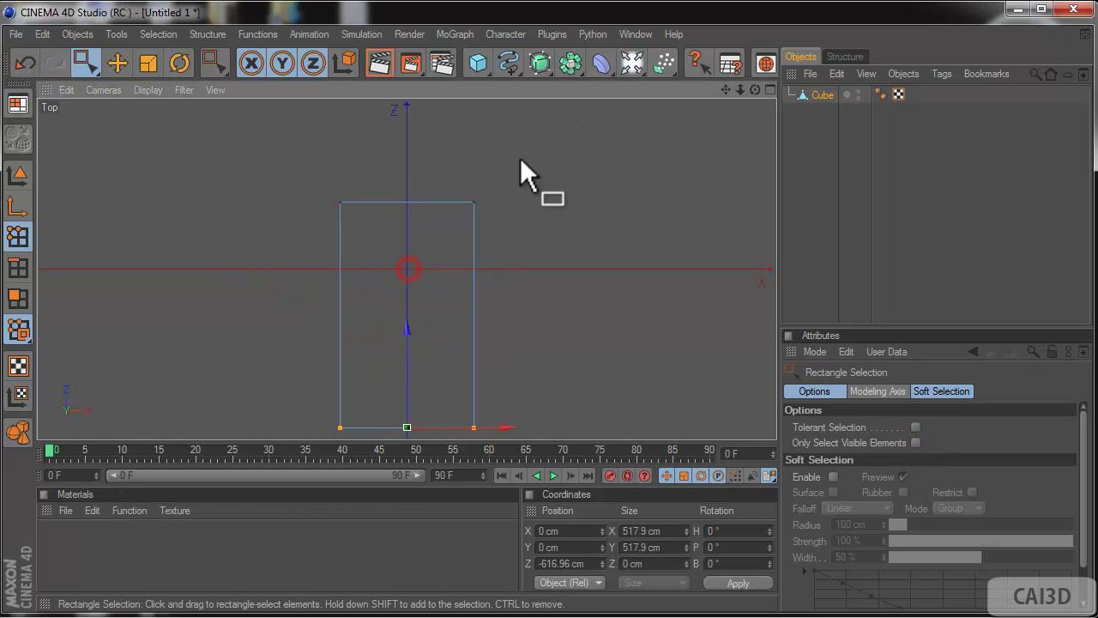
Enlarge the room by moving its positive-X points outward and its ceiling points upward.
drag(549, 138, 429, 412)
drag(505, 301, 562, 402)
key(F4)
scroll(323, 222, down, 3)
drag(314, 181, 642, 245)
drag(441, 160, 441, 74)
key(F1)
click(865, 202)
scroll(642, 208, down, 3)
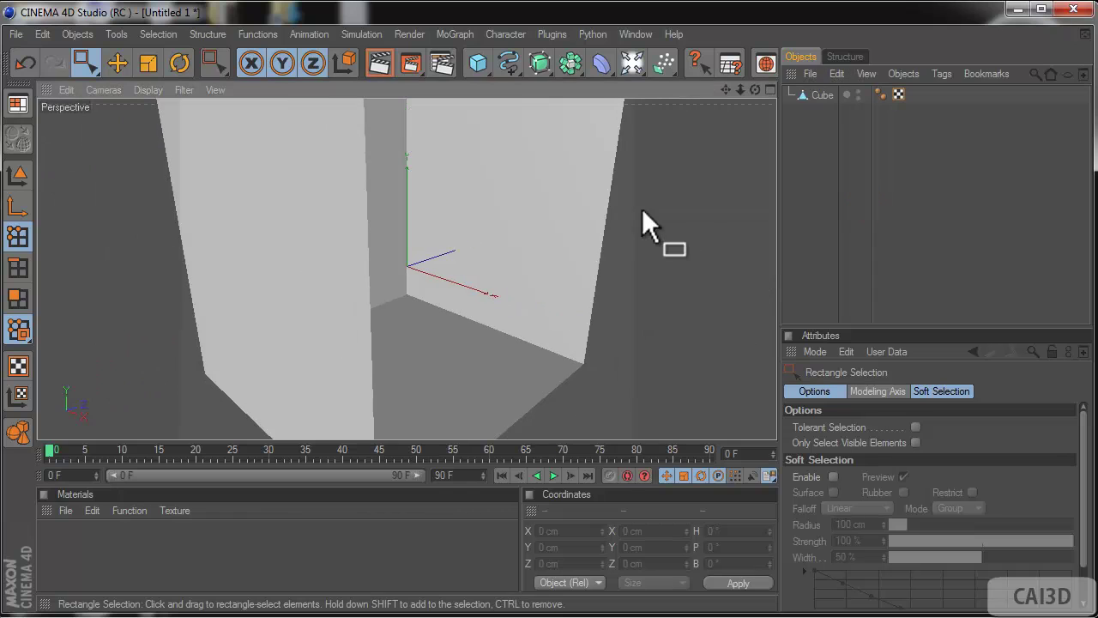
scroll(642, 208, up, 3)
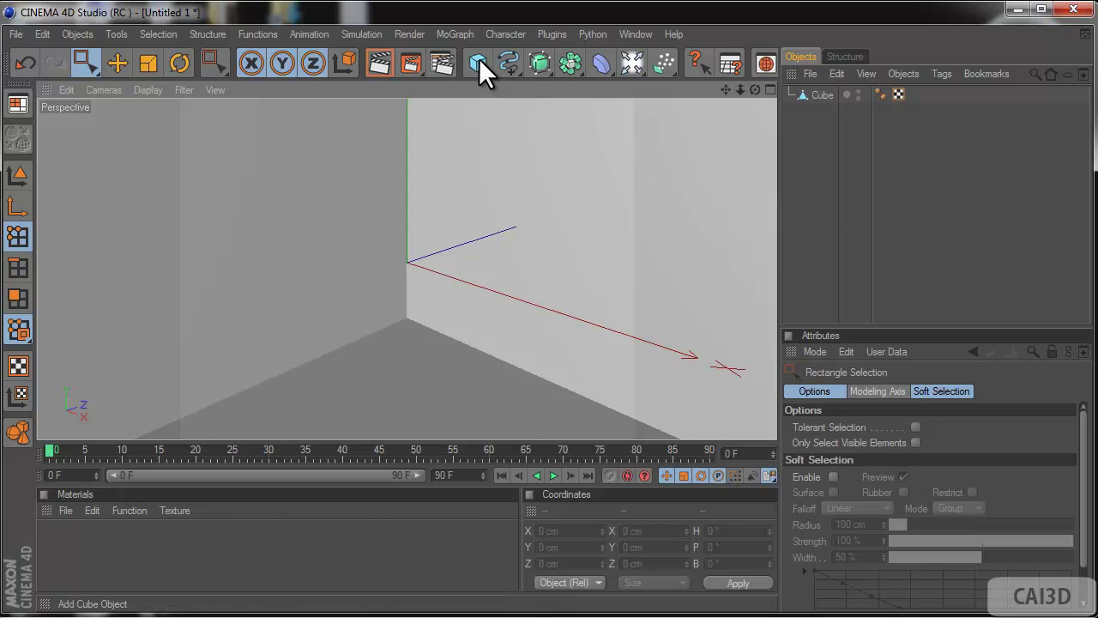
Add a sphere and set its segments to 60.
drag(479, 59, 613, 78)
click(893, 445)
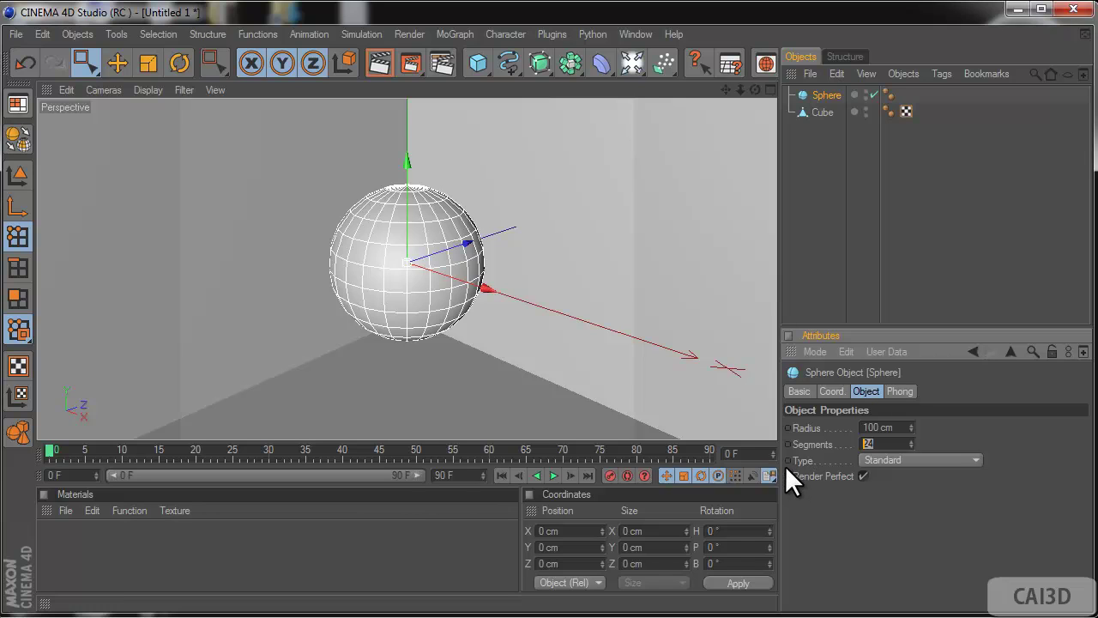
text(60)
key(Return)
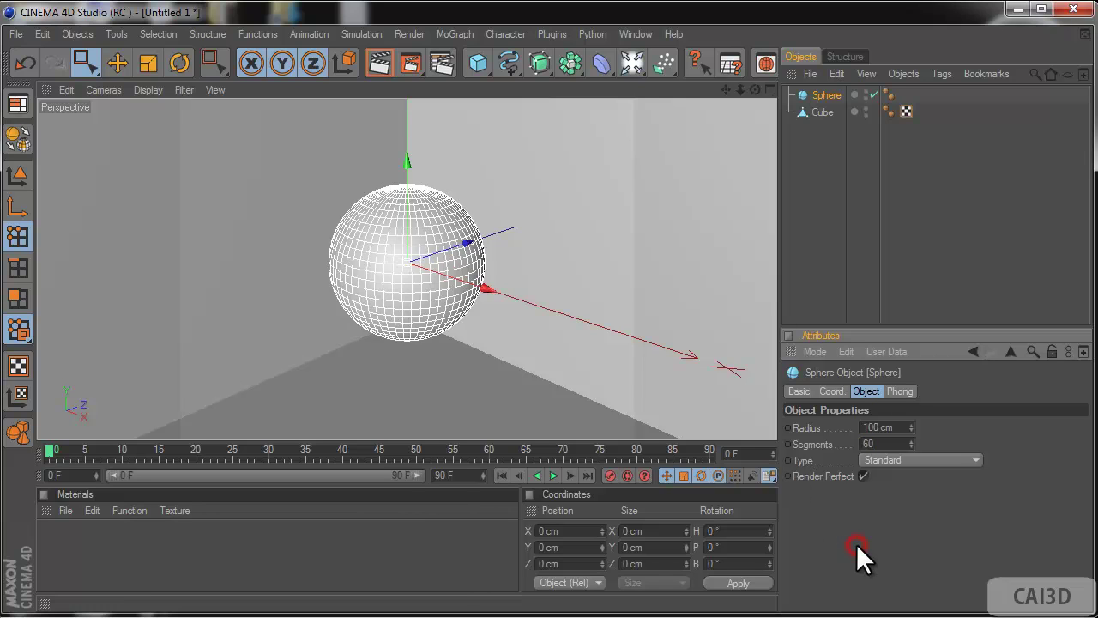
Move the sphere closer to the room's back corner and lower it to just above the floor.
key(F2)
click(307, 165)
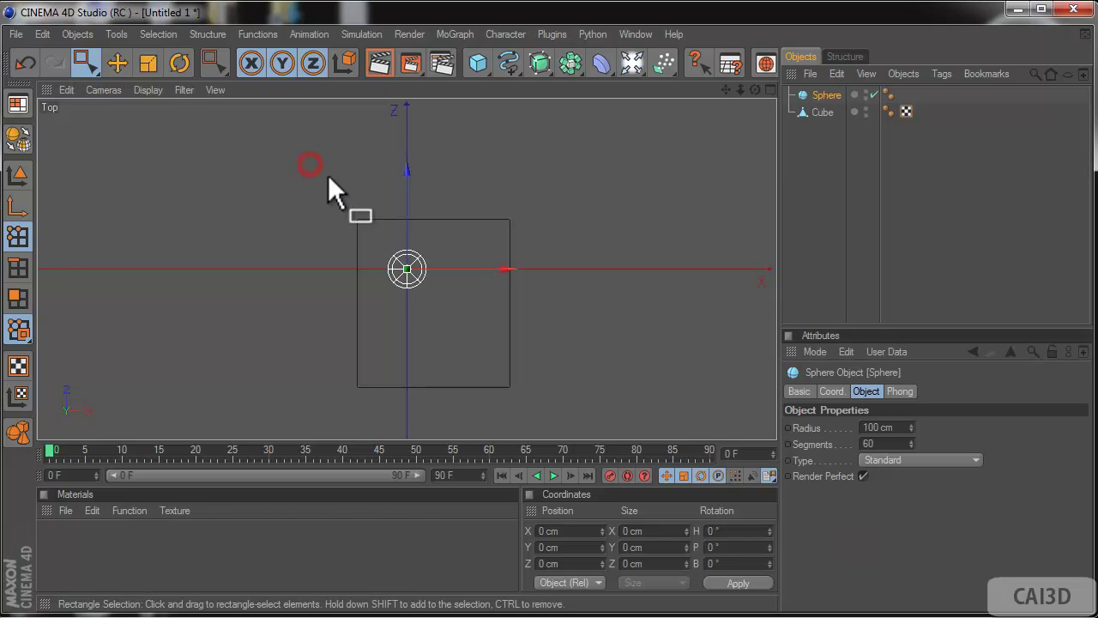
click(115, 61)
drag(200, 132, 182, 118)
key(F4)
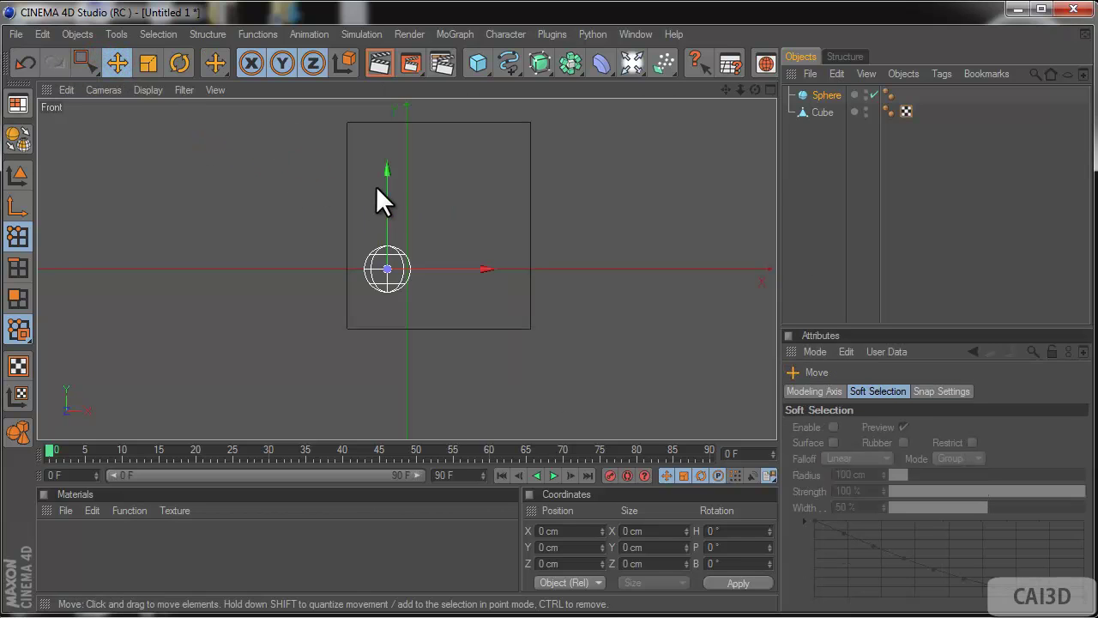
drag(389, 188, 390, 189)
click(1032, 201)
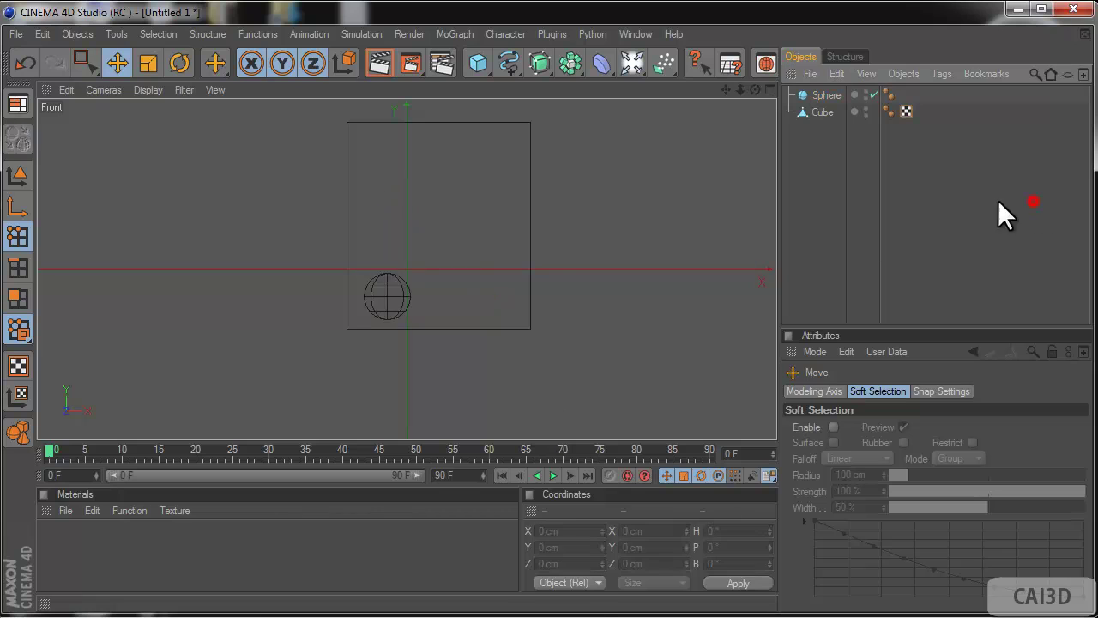
key(F1)
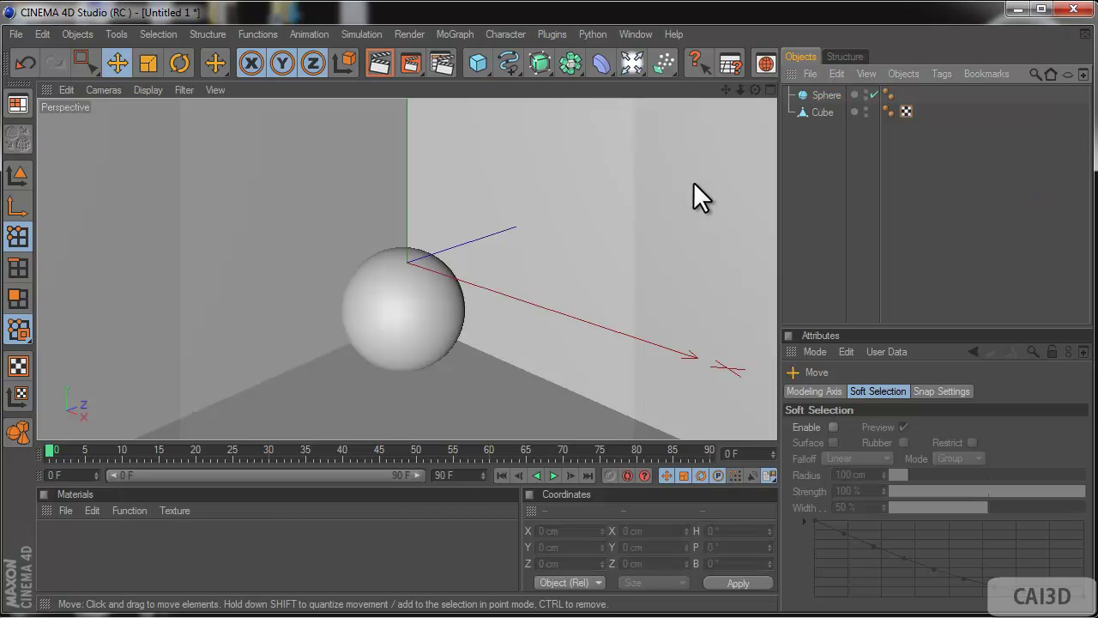
Add an infinite light and give it a VrayLight tag.
drag(636, 63, 779, 137)
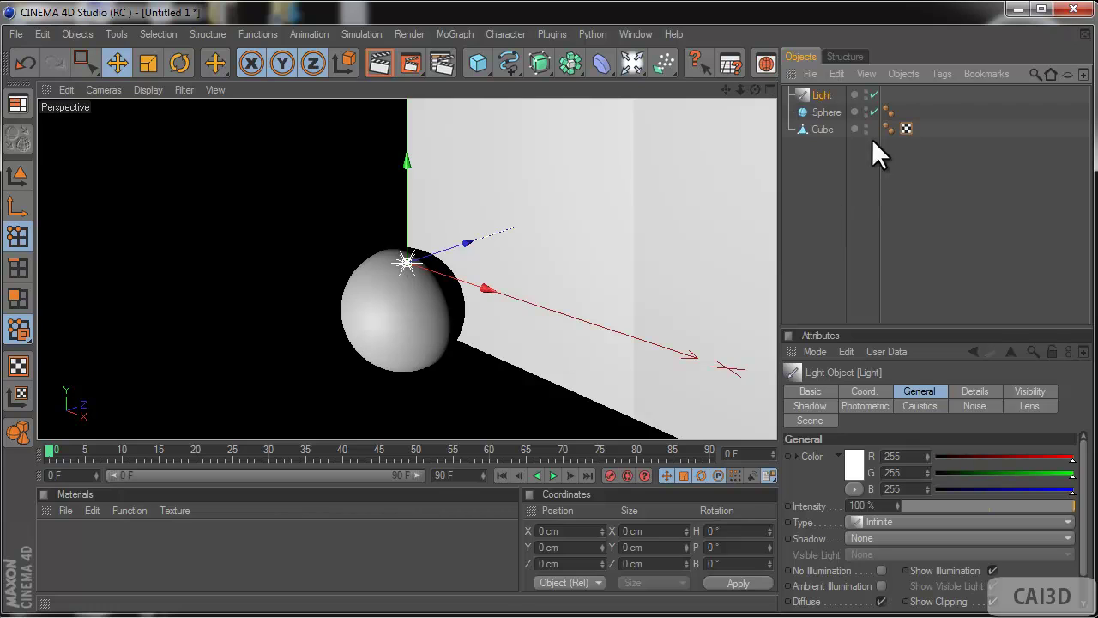
click(936, 73)
mouse_move(972, 248)
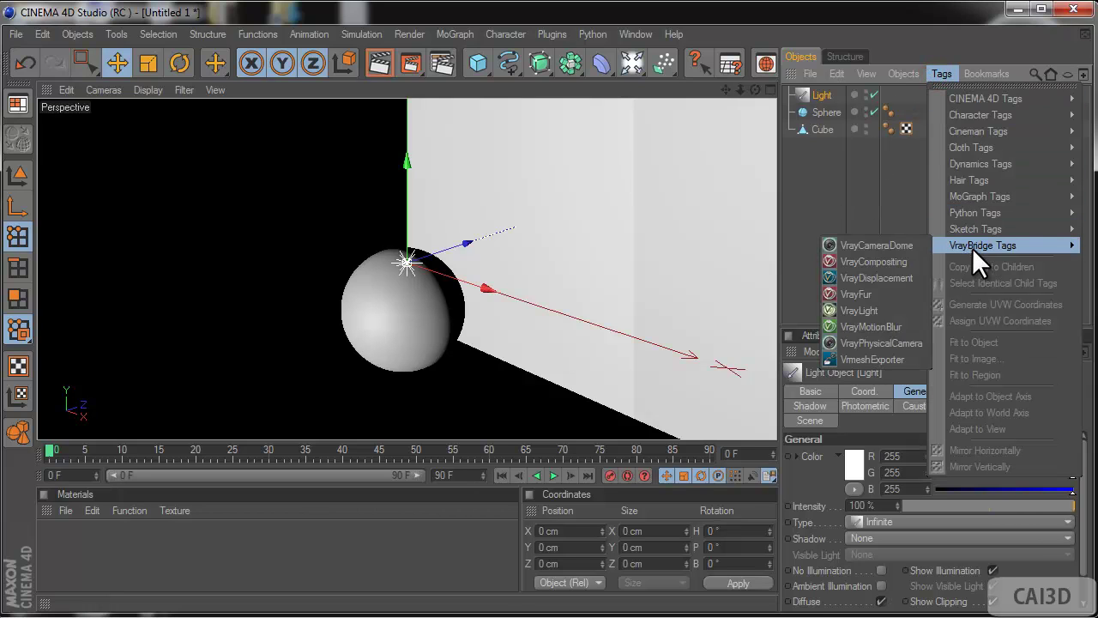
click(854, 314)
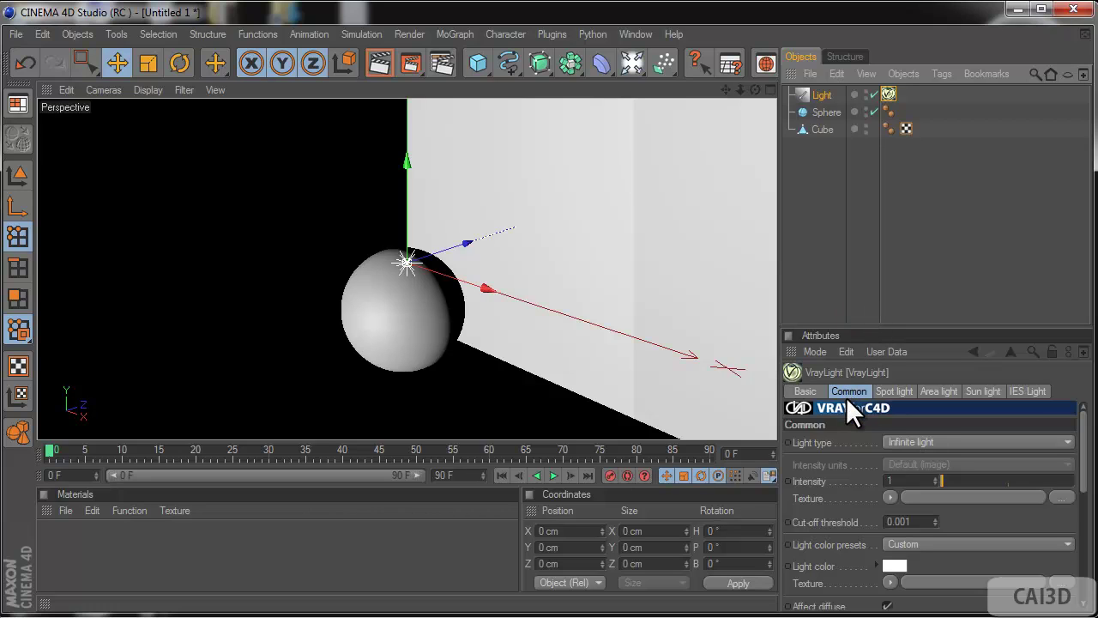
Enable Physical Sun and Physical Sky on the VrayLight tag and change the sky intensity multiplier.
scroll(837, 472, down, 3)
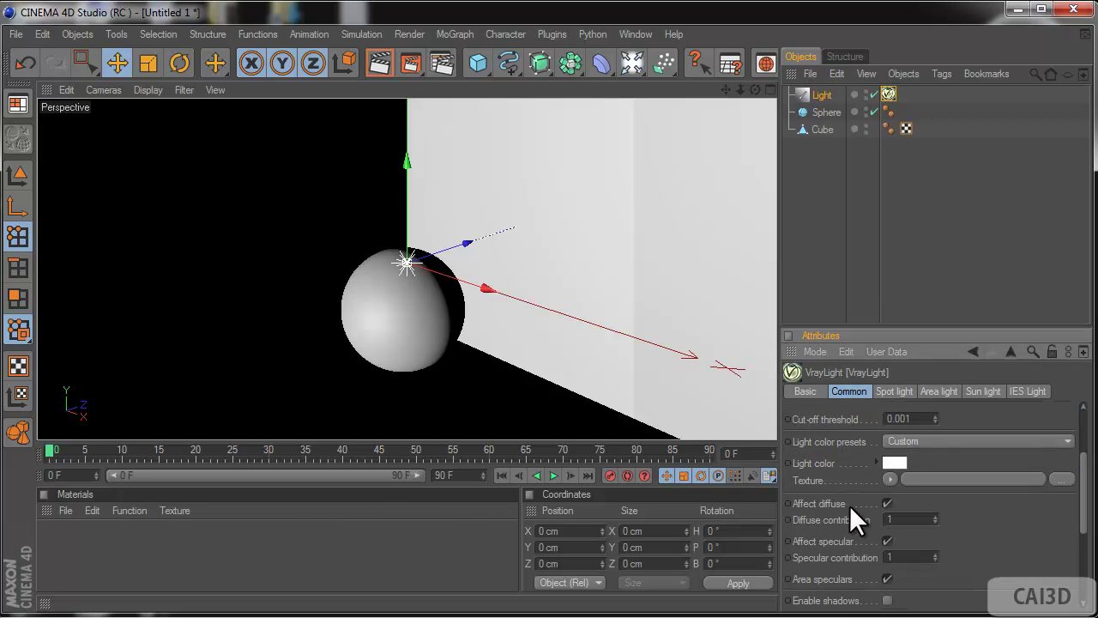
click(983, 390)
scroll(884, 467, up, 3)
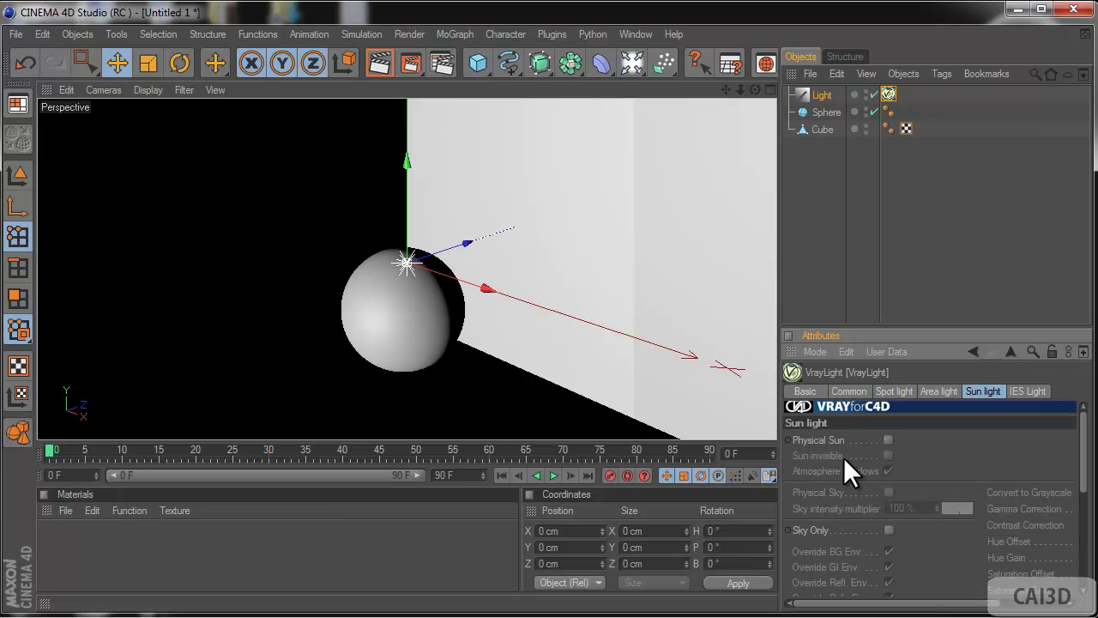
click(887, 439)
click(884, 491)
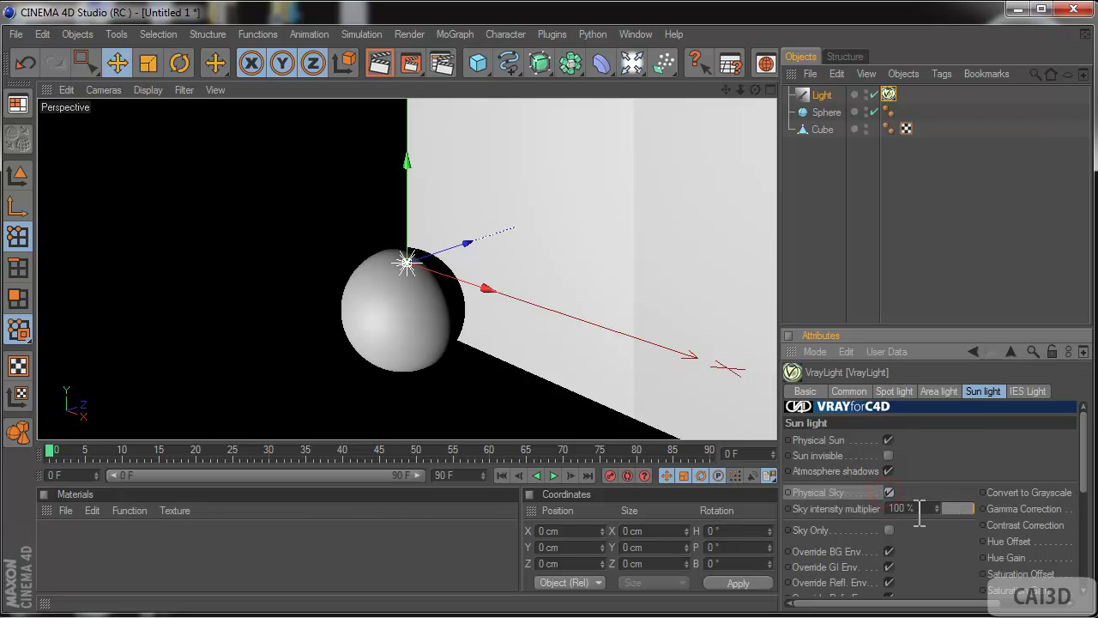
click(919, 510)
text(8070)
click(918, 470)
click(845, 200)
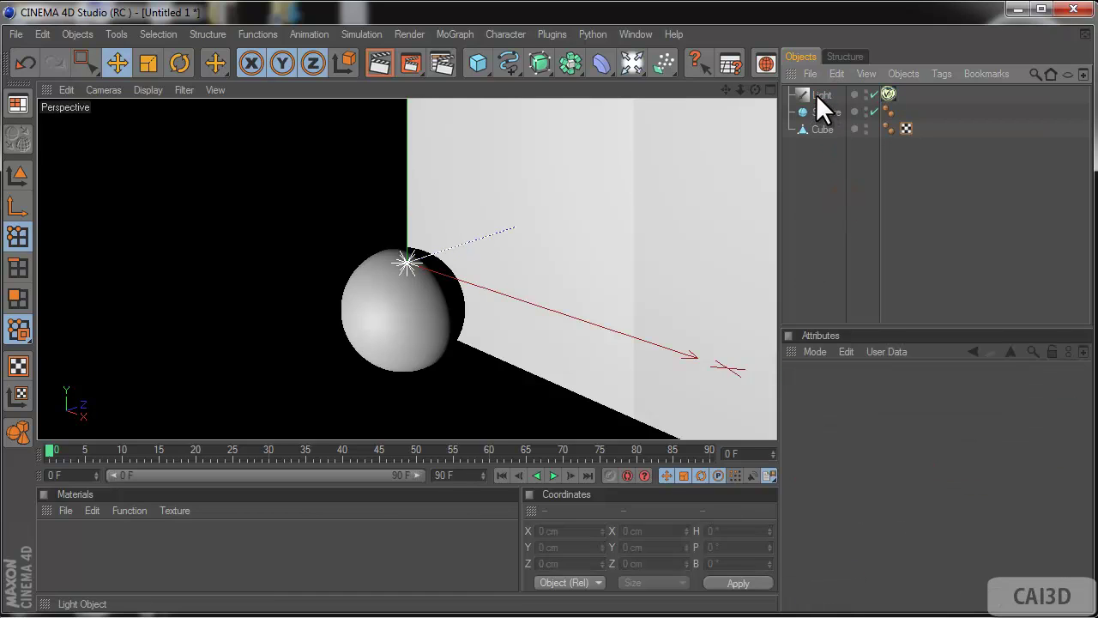
Link the view to the light and orbit and pan it outside the room, aiming down toward the sphere.
click(819, 95)
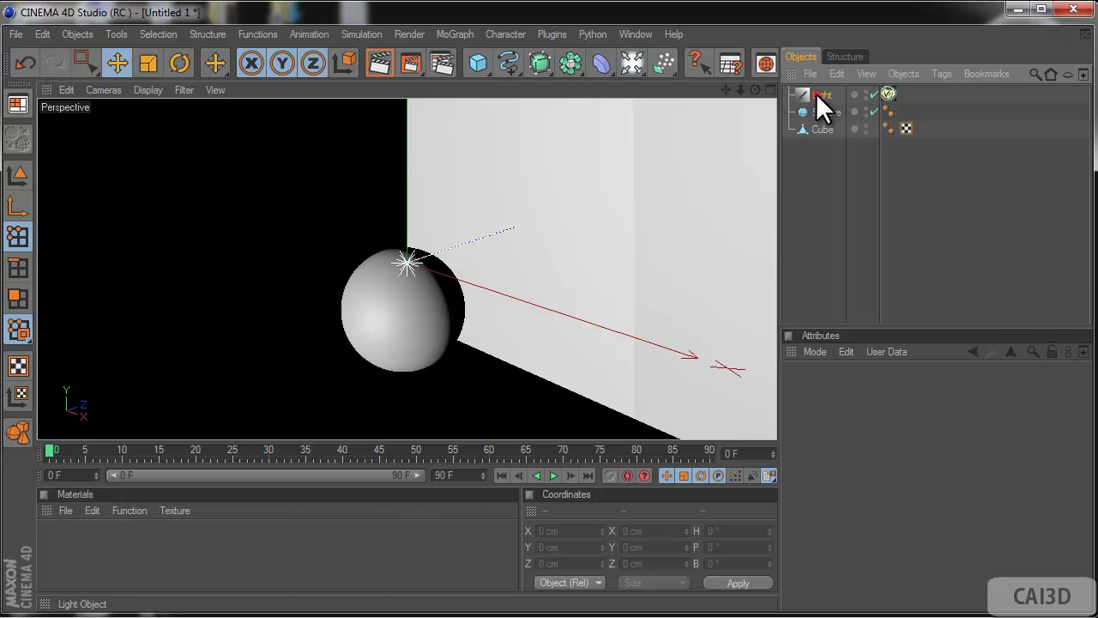
click(110, 91)
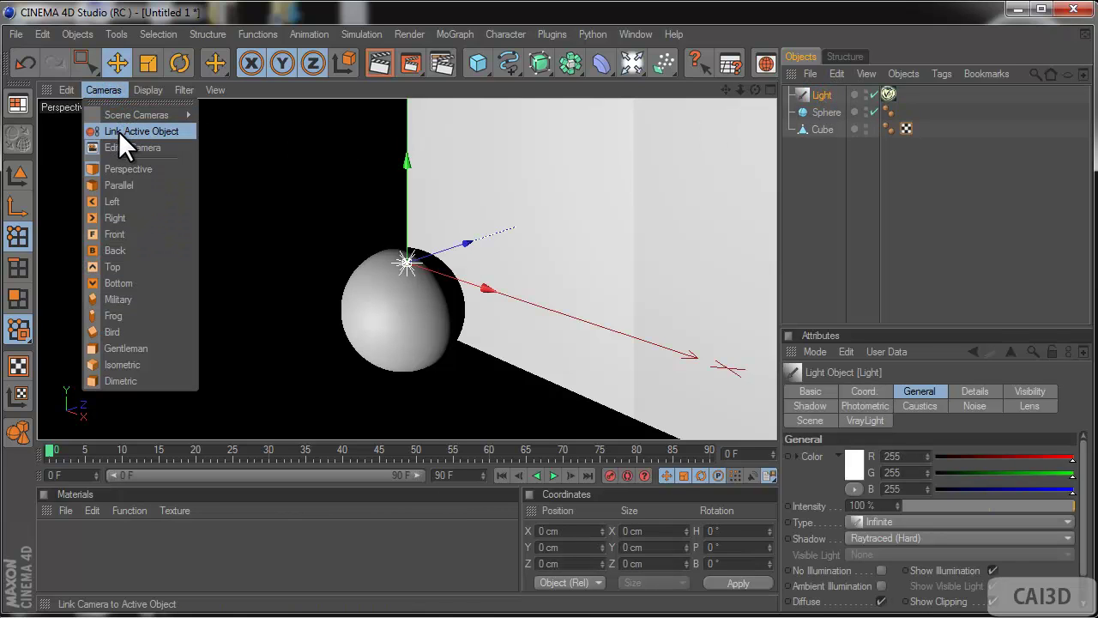
click(118, 131)
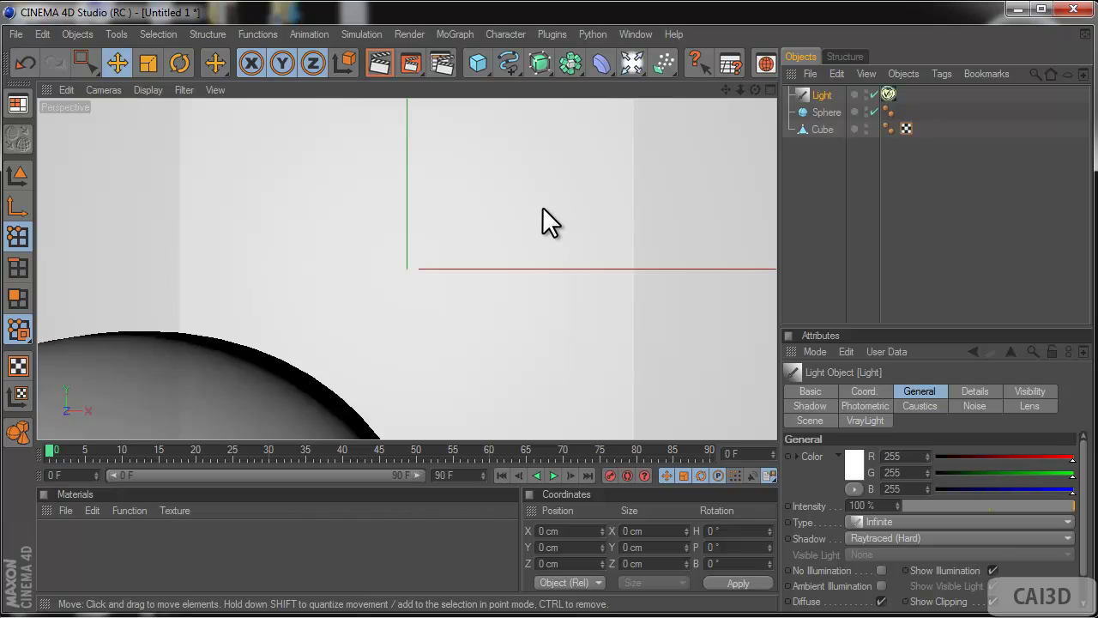
mouse_move(755, 89)
mouse_down()
mouse_move(558, 398)
mouse_move(661, 165)
mouse_move(648, 151)
mouse_up()
mouse_move(726, 89)
mouse_down()
mouse_move(539, 403)
mouse_move(652, 402)
mouse_up()
click(808, 112)
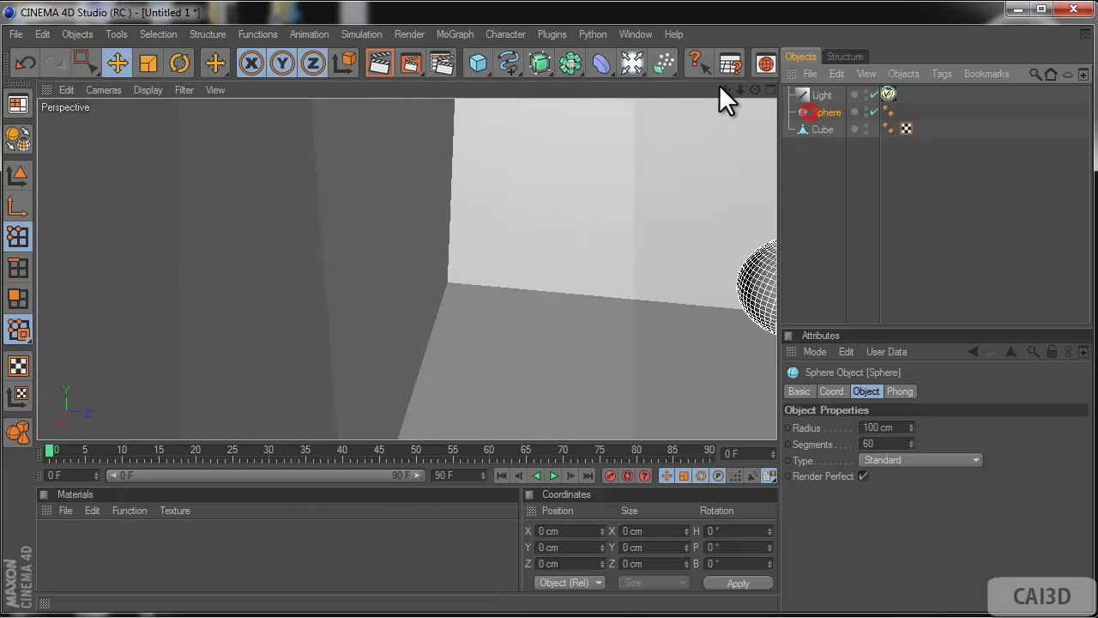
drag(722, 85, 550, 403)
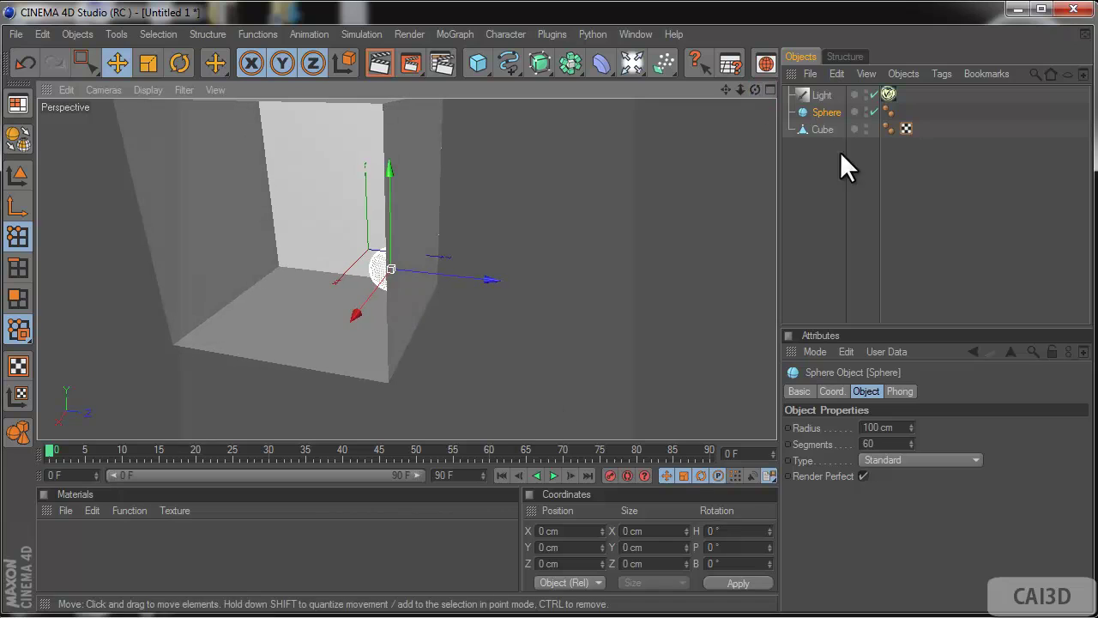
Add a camera, look through it and orbit, pan and zoom it to frame the sphere in the room corner.
click(865, 185)
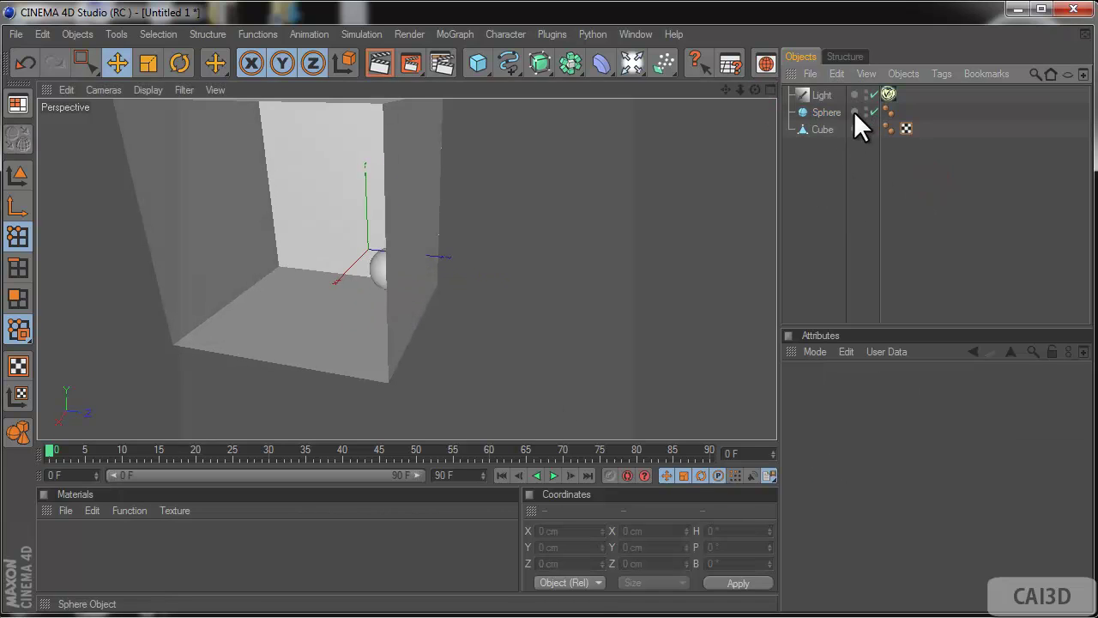
drag(632, 63, 710, 162)
click(874, 94)
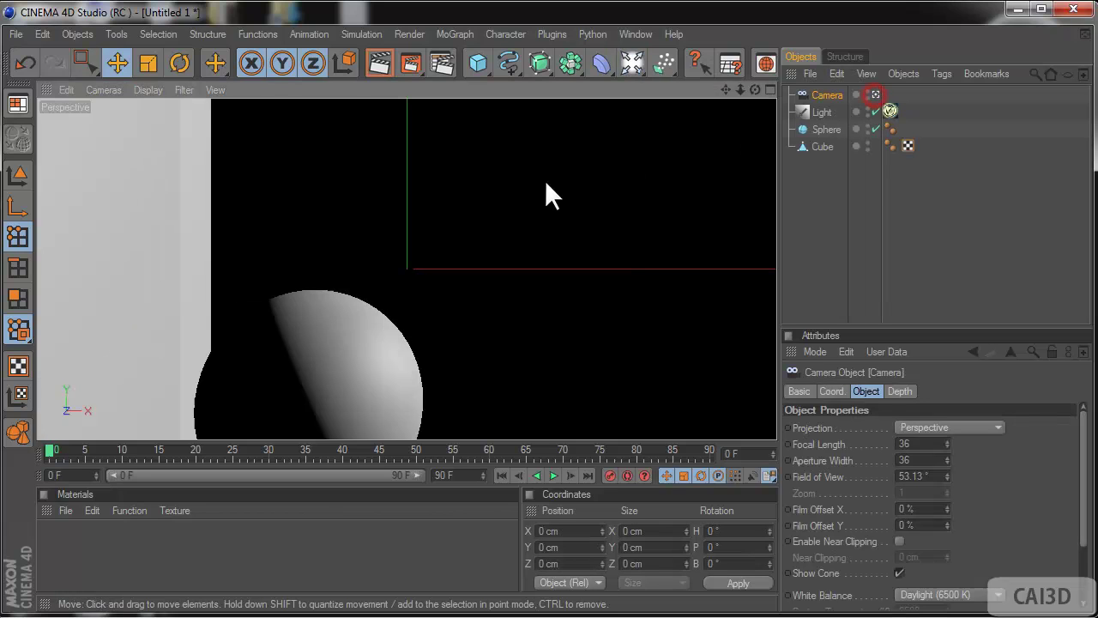
drag(754, 89, 549, 403)
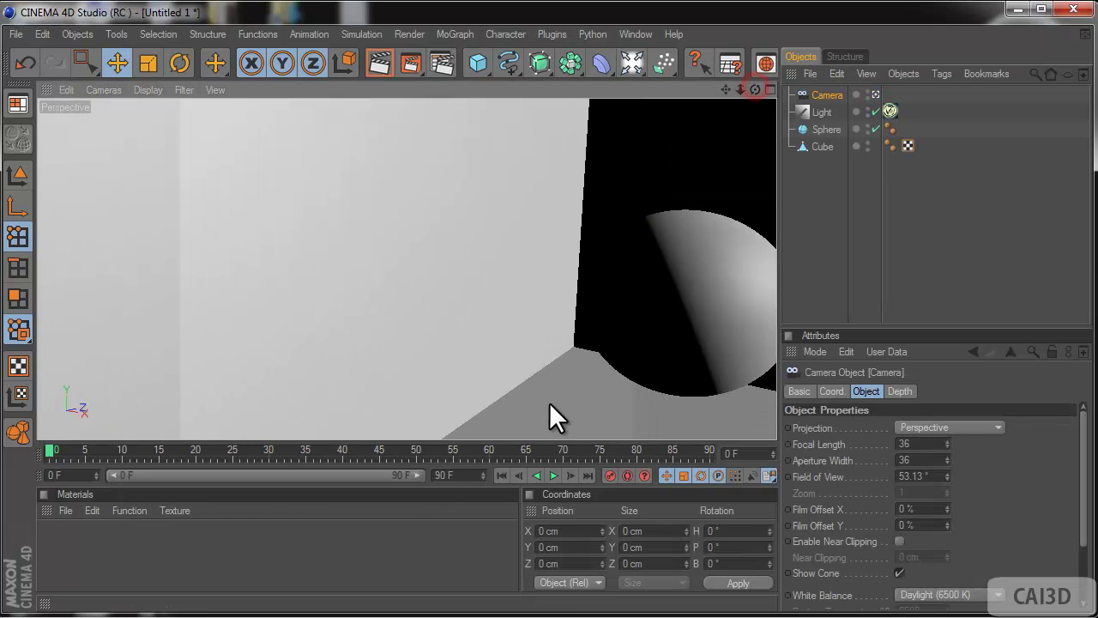
drag(724, 87, 548, 402)
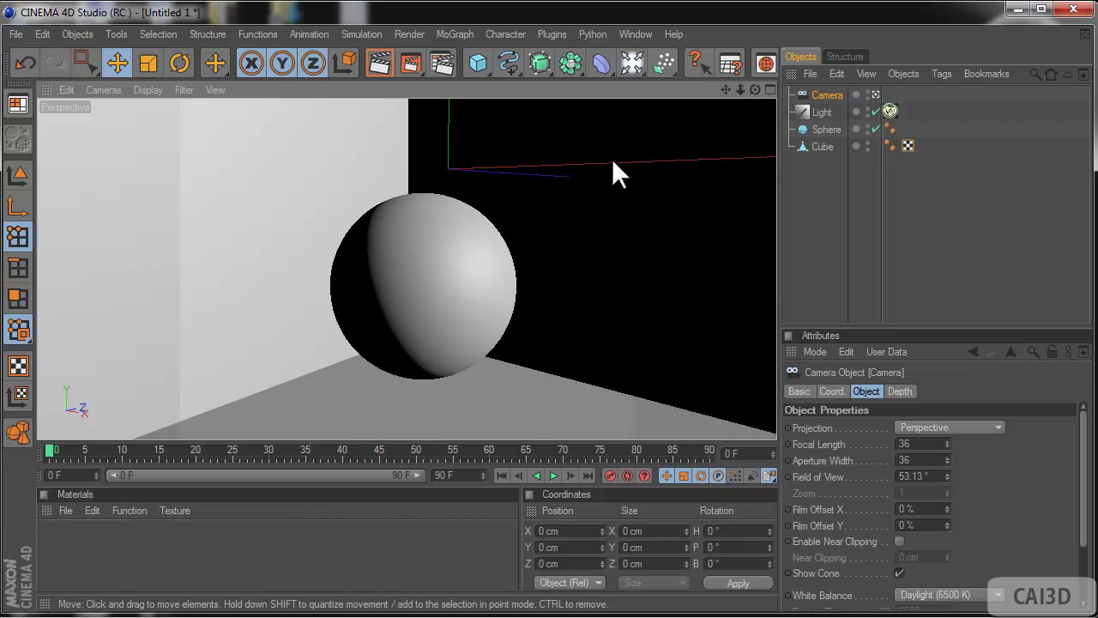
scroll(611, 163, down, 3)
scroll(610, 164, up, 2)
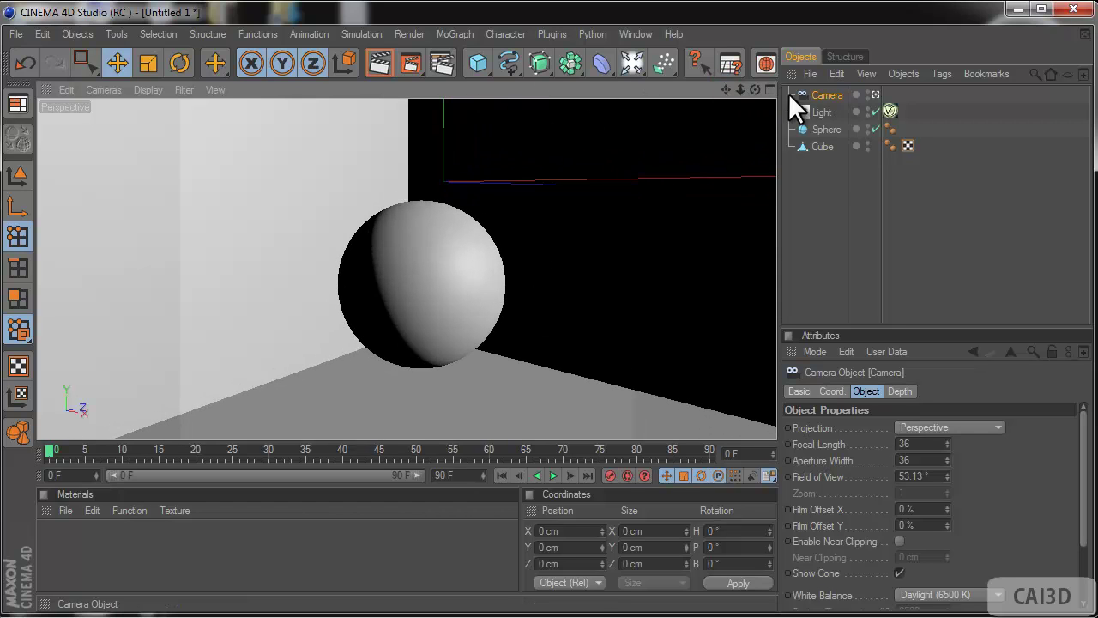
Set the render output size to 1280 x 720 pixels.
click(443, 67)
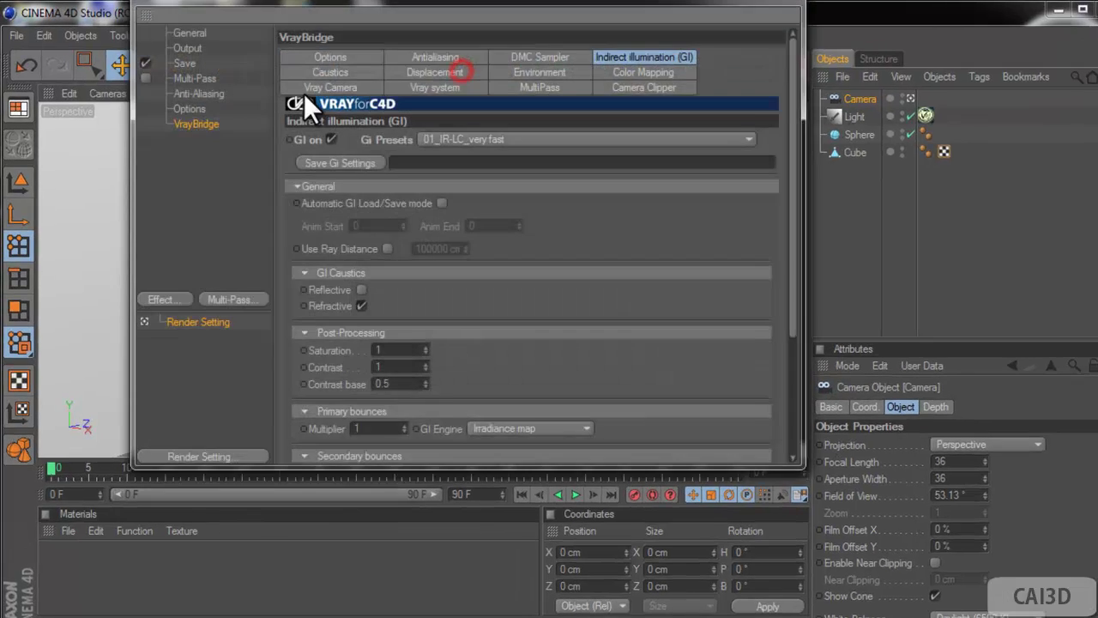
click(196, 46)
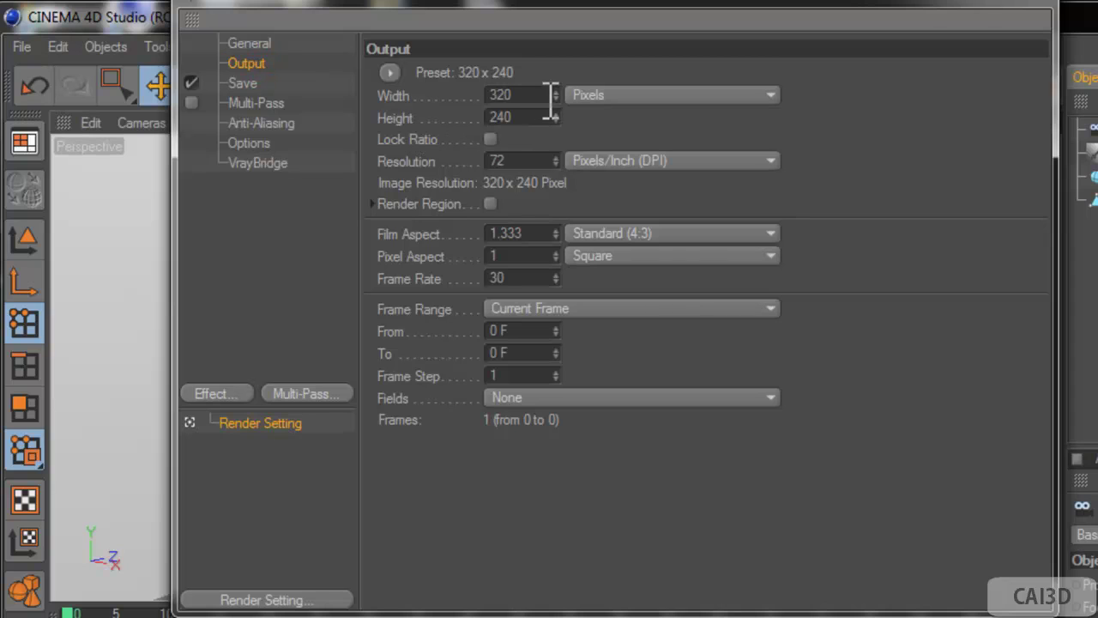
drag(549, 94, 482, 99)
drag(535, 120, 356, 124)
text(720)
key(Return)
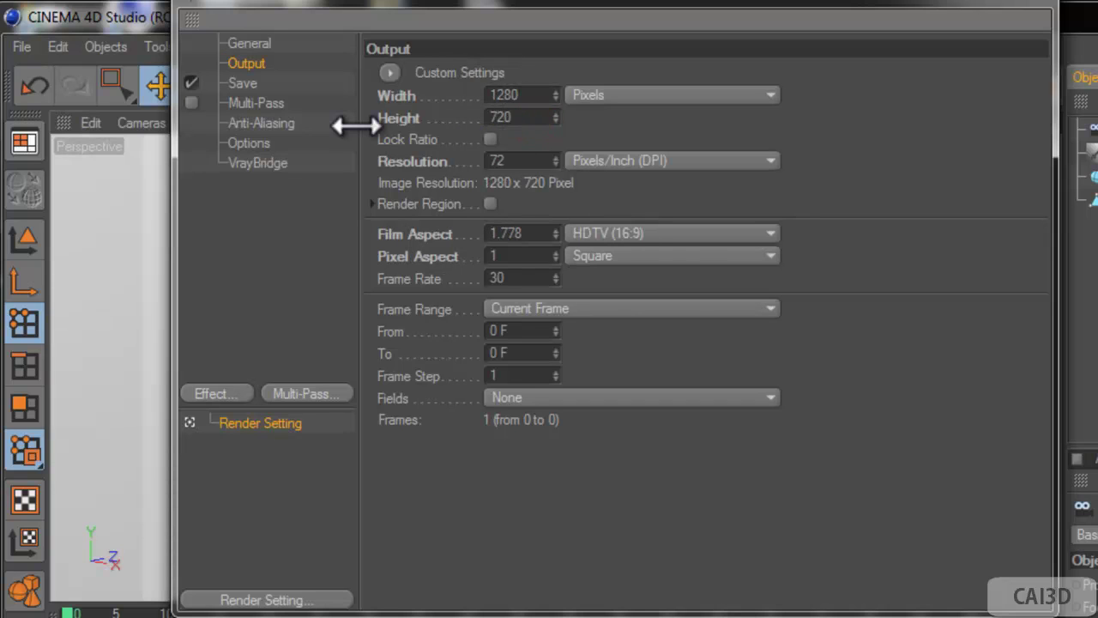
click(1029, 10)
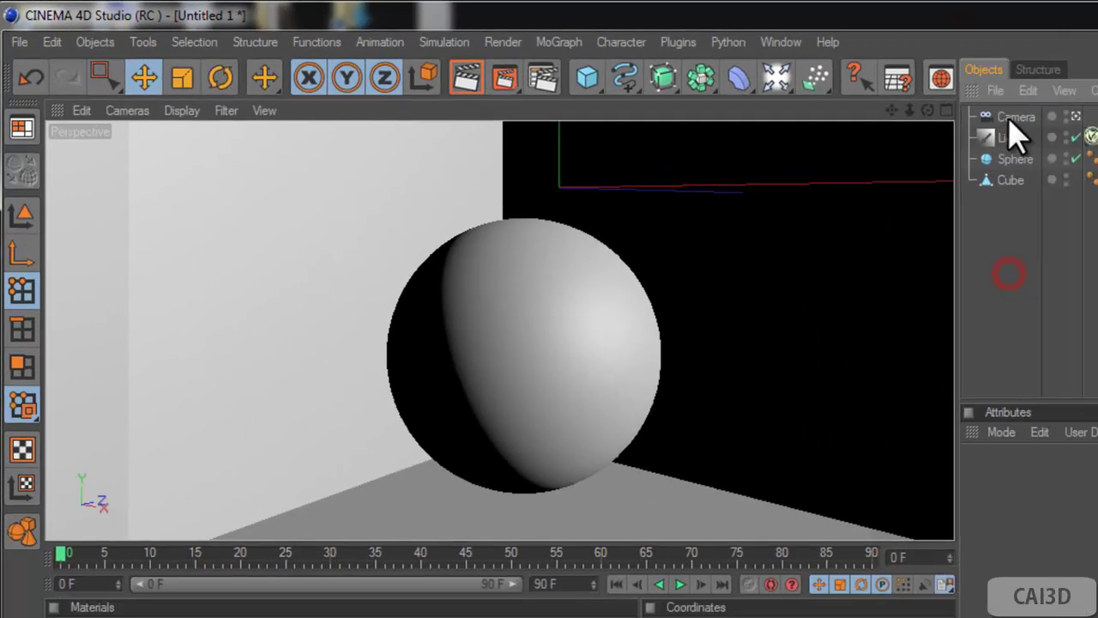
Give the camera a VrayPhysicalCamera tag.
click(1012, 120)
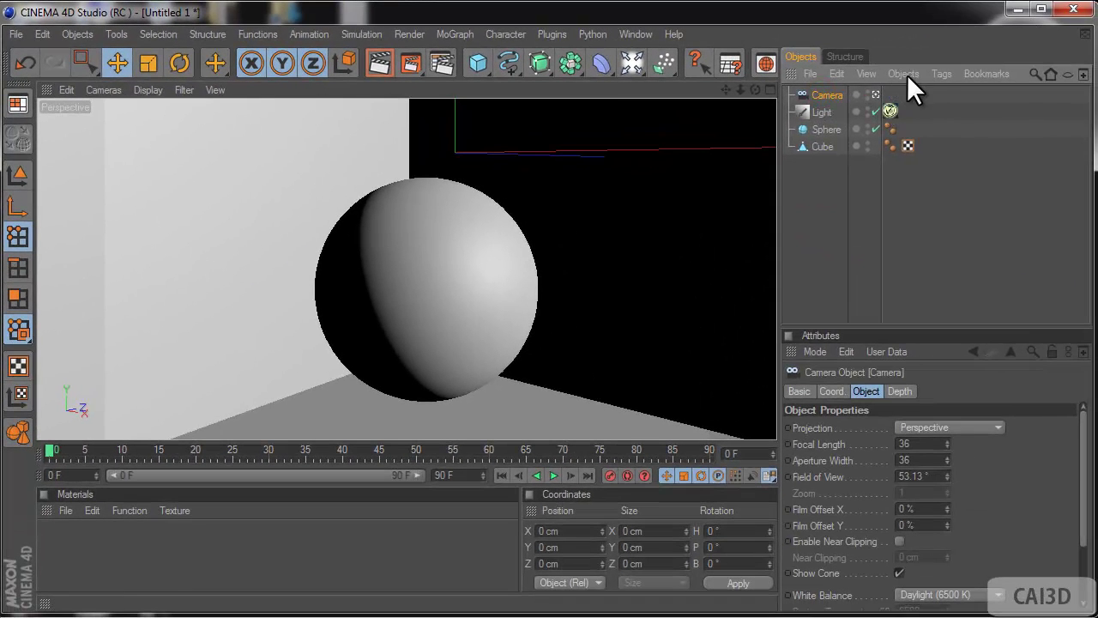
click(935, 73)
mouse_move(1002, 245)
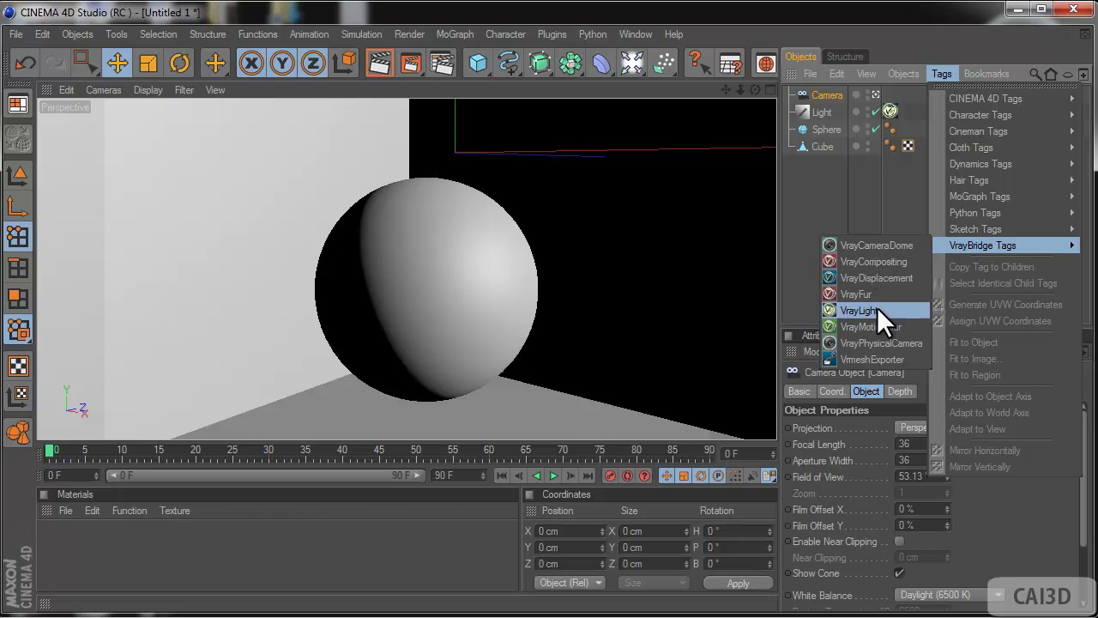
click(871, 343)
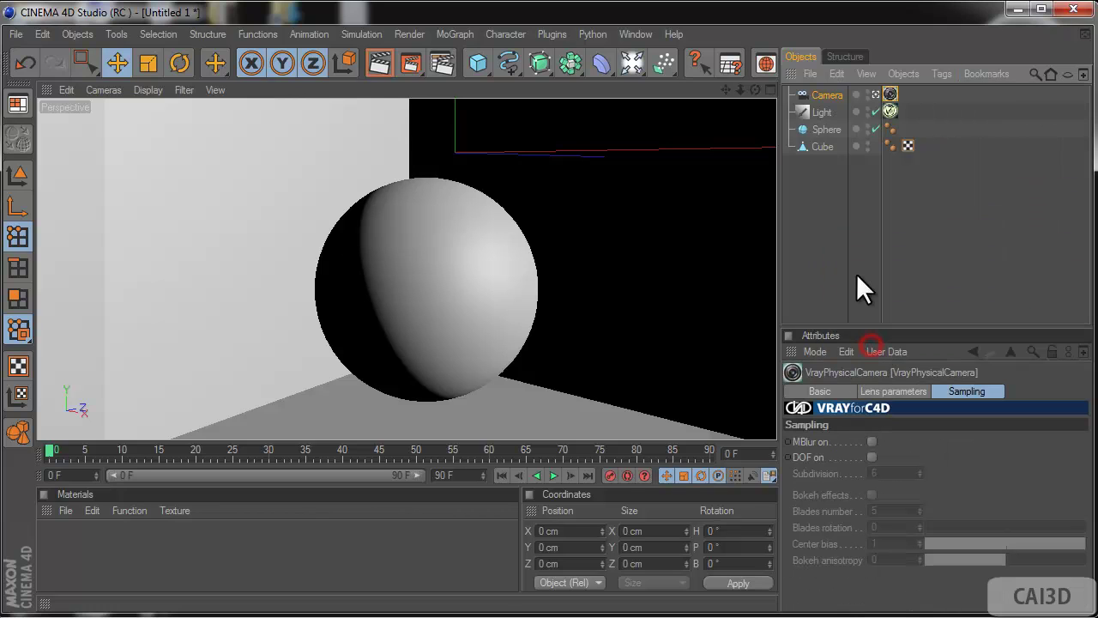
Set the VrayPhysicalCamera tag's film ISO to 300 and shutter speed to 600.
click(871, 391)
scroll(849, 446, down, 8)
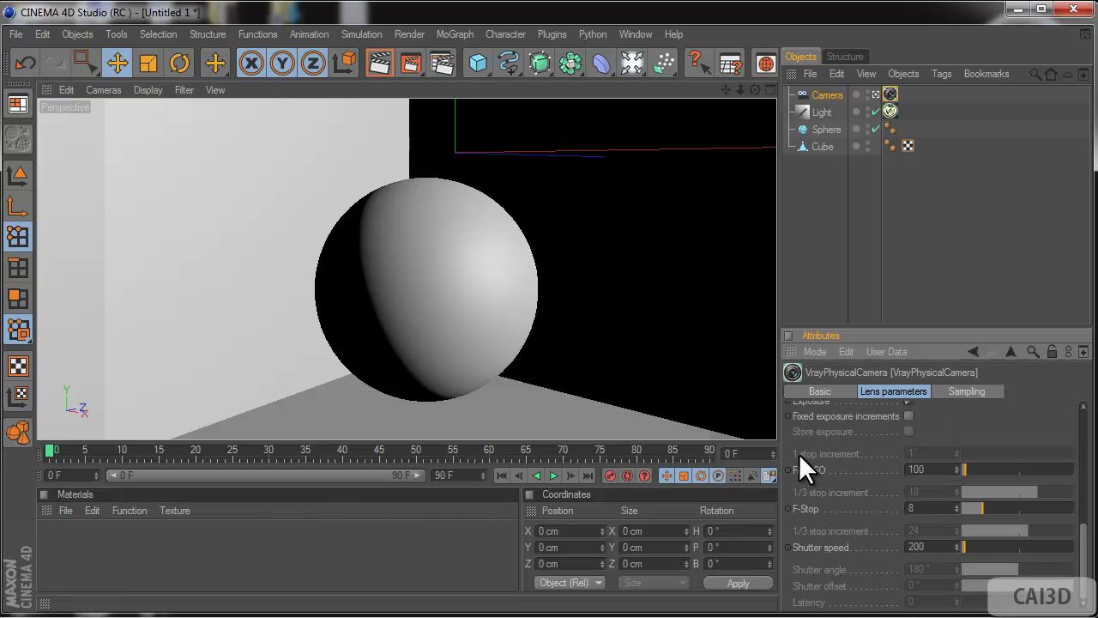
double_click(933, 469)
text(300)
double_click(937, 546)
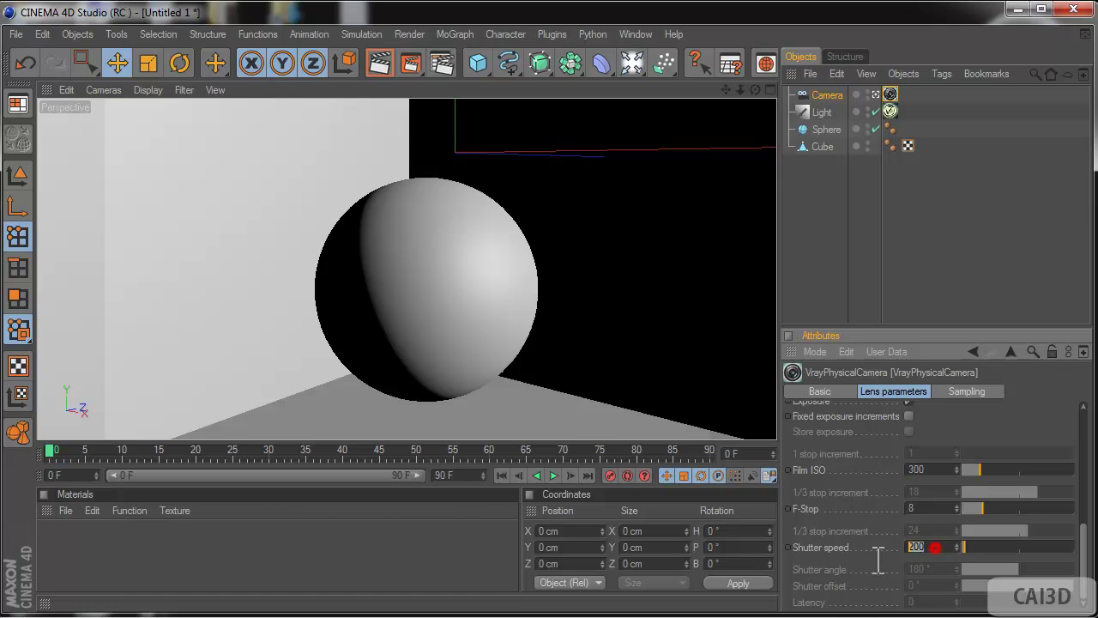
text(600)
click(830, 555)
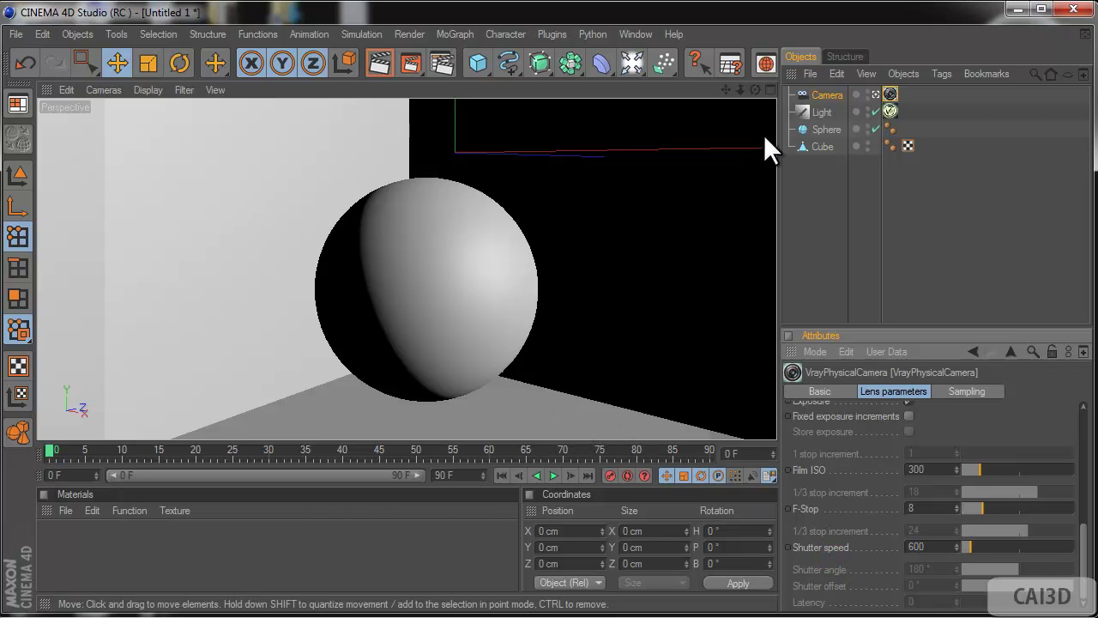
Convert the sphere into an editable polygon object and test-render the camera view.
click(826, 130)
click(18, 138)
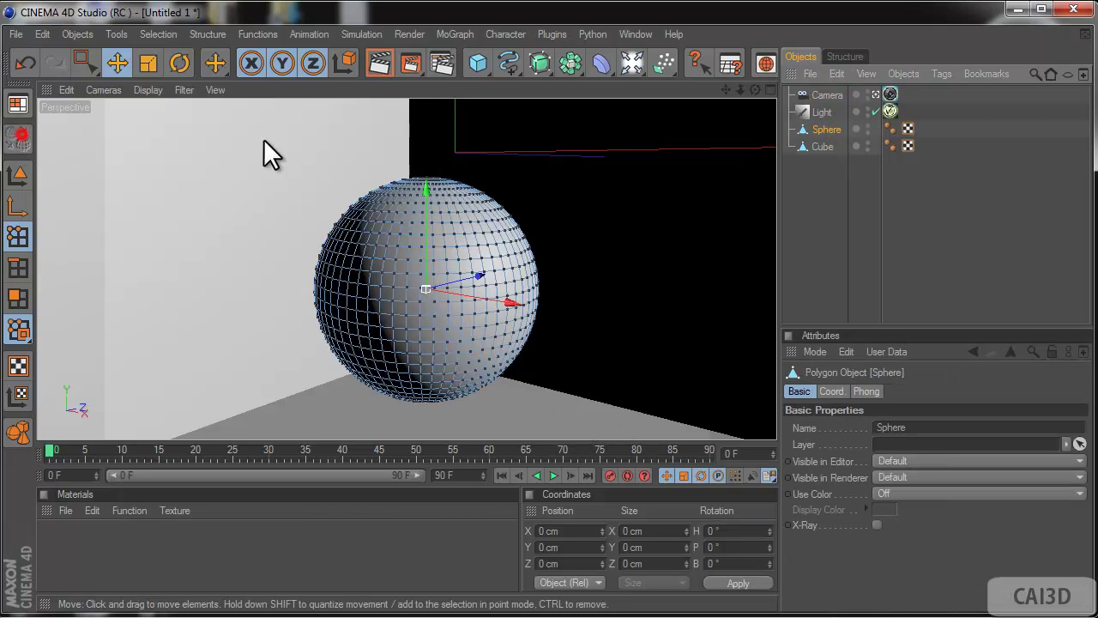
click(759, 215)
click(379, 67)
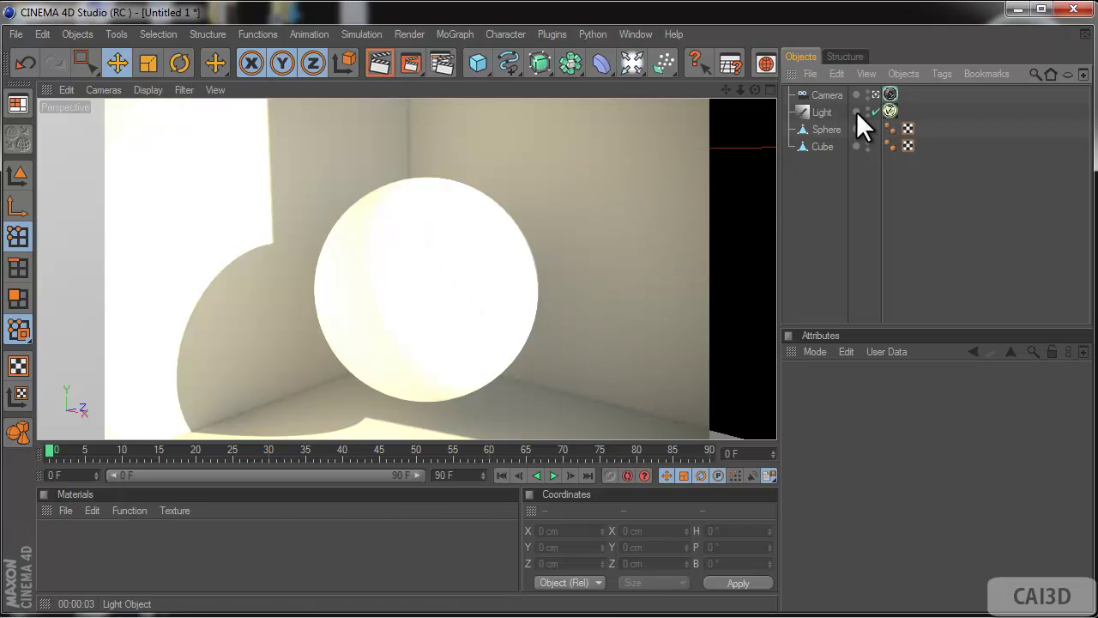
click(842, 198)
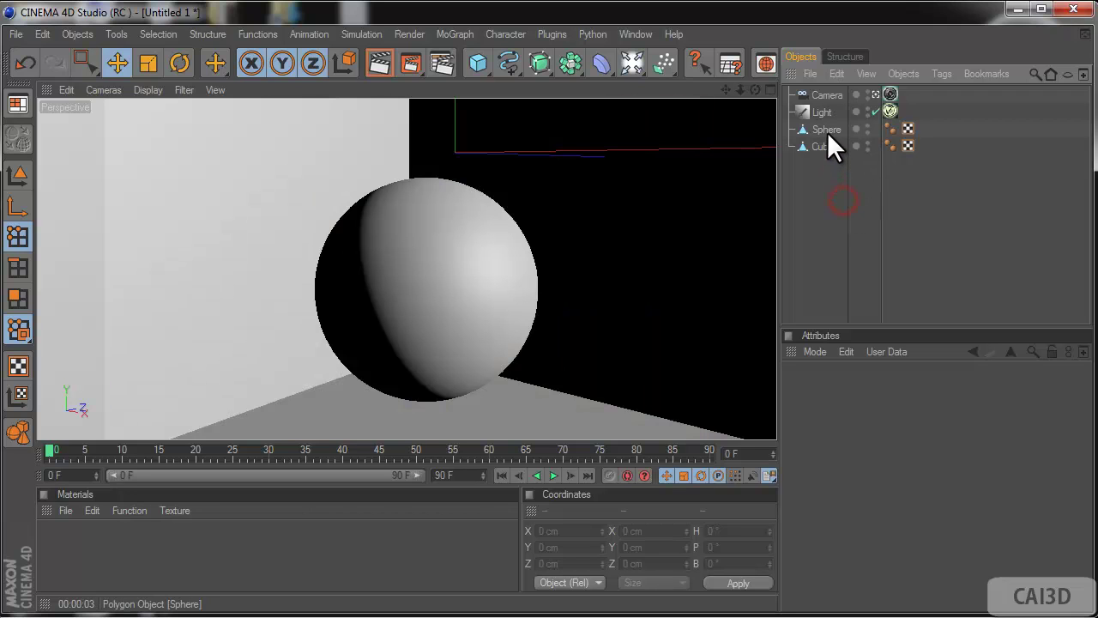
Scale the sphere's points down uniformly to about 138 cm in diameter.
click(828, 133)
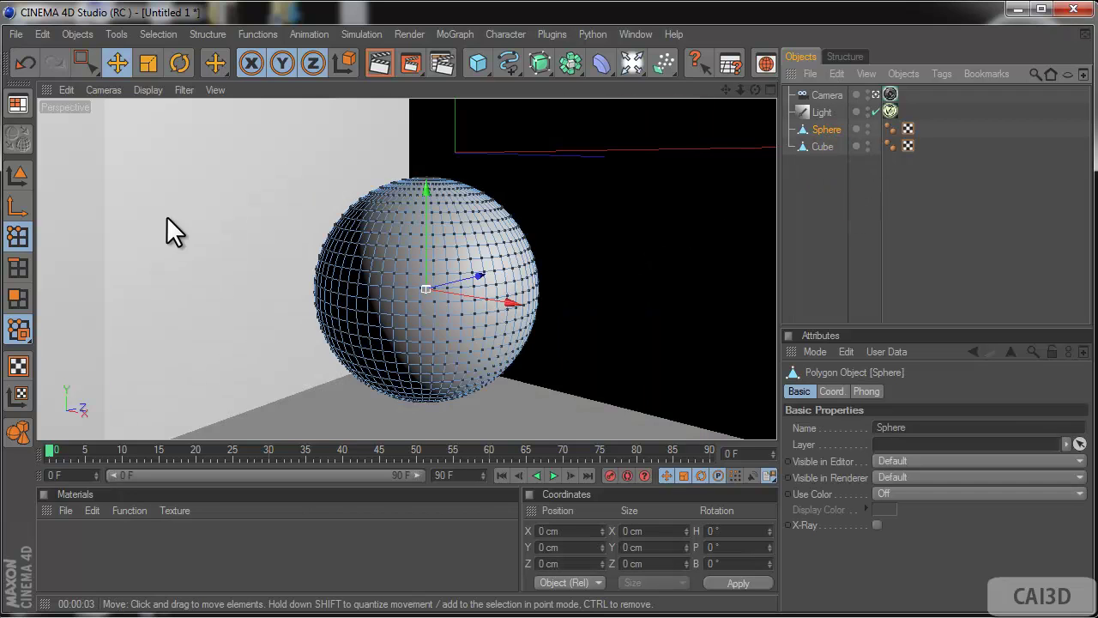
click(152, 72)
drag(162, 179, 108, 180)
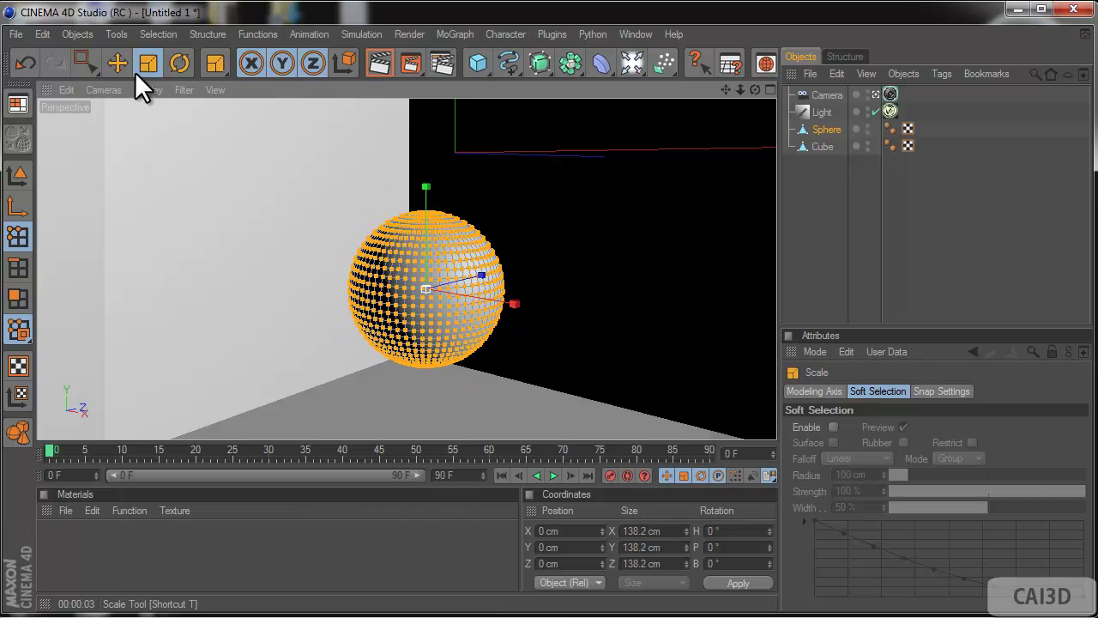
Move the sphere's points in the front view to about X -22 cm, Y -53 cm so it rests near the floor.
click(117, 69)
key(F2)
key(F4)
drag(378, 206, 424, 329)
key(F1)
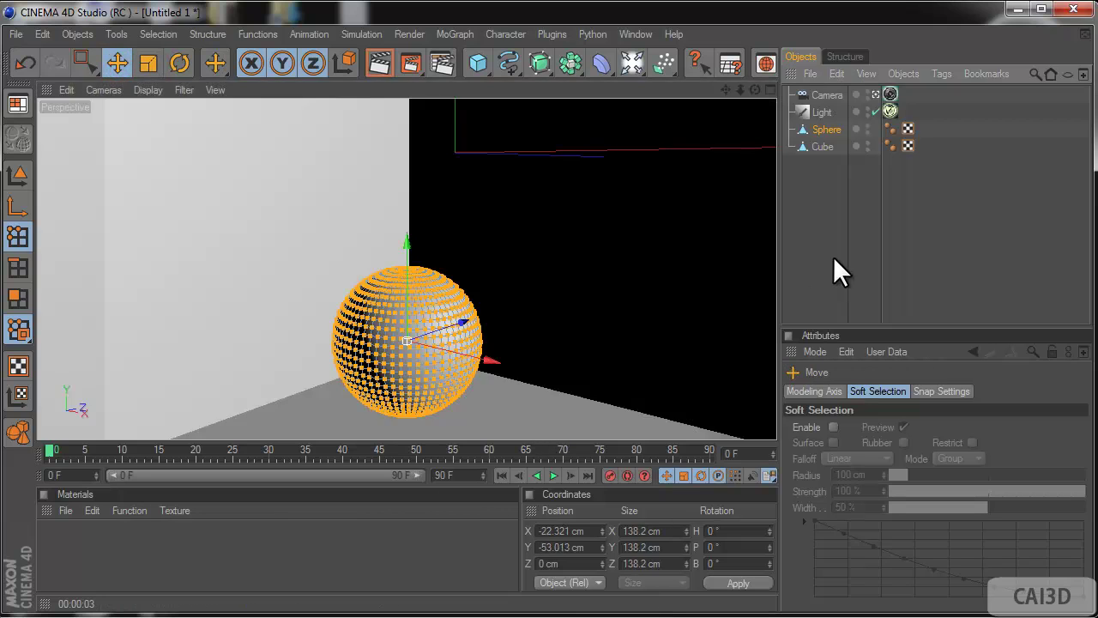
click(833, 258)
Review the common and sun light settings of the light's VrayLight tag.
click(827, 96)
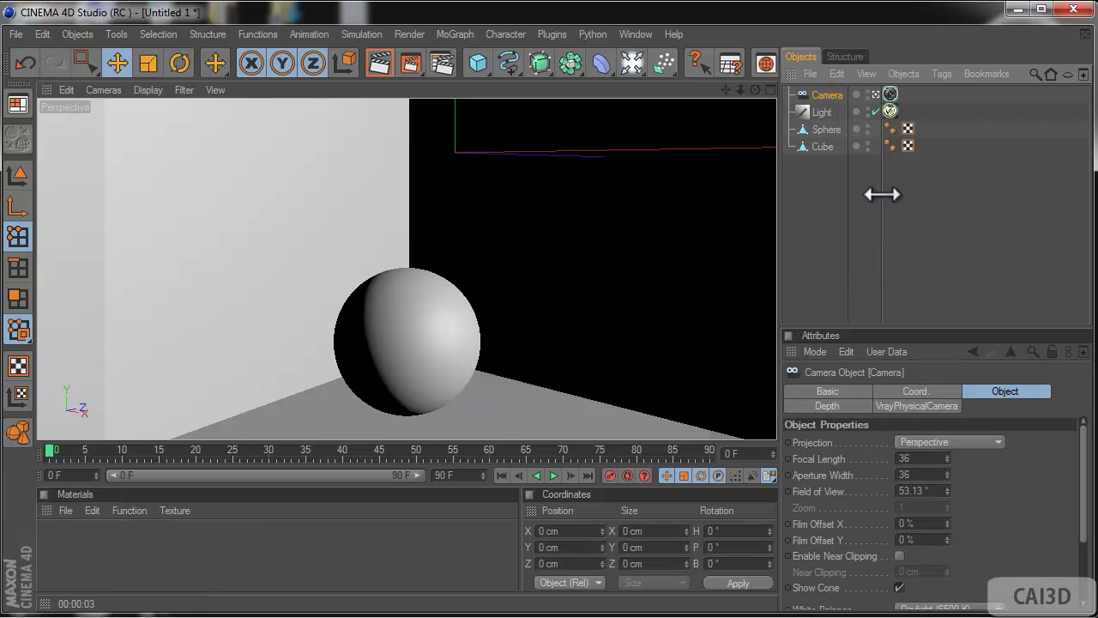
click(890, 111)
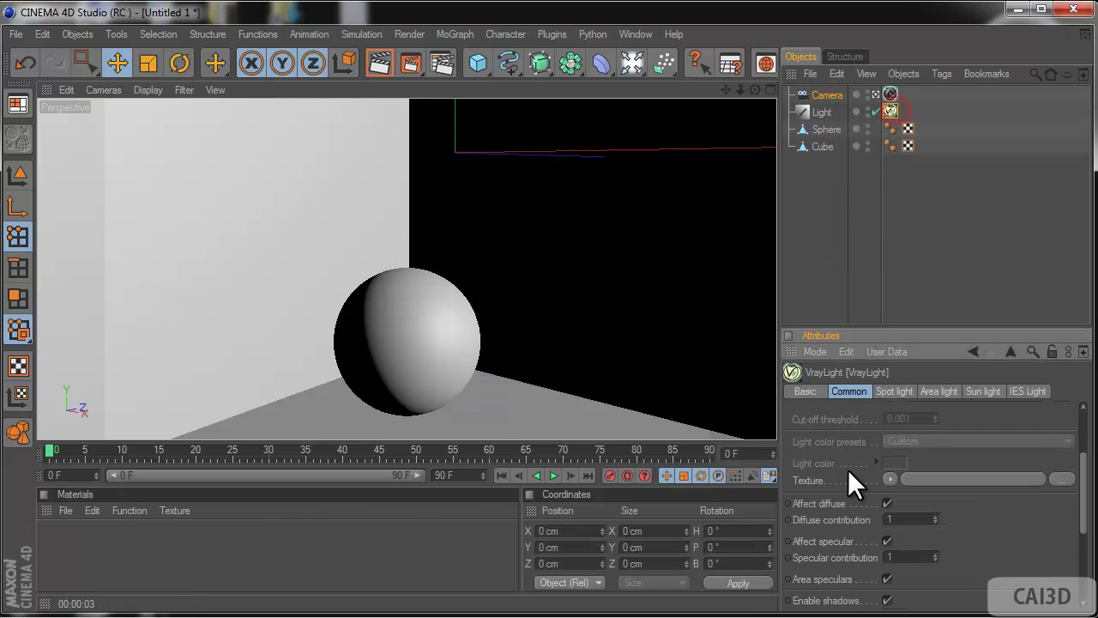
scroll(840, 474, down, 2)
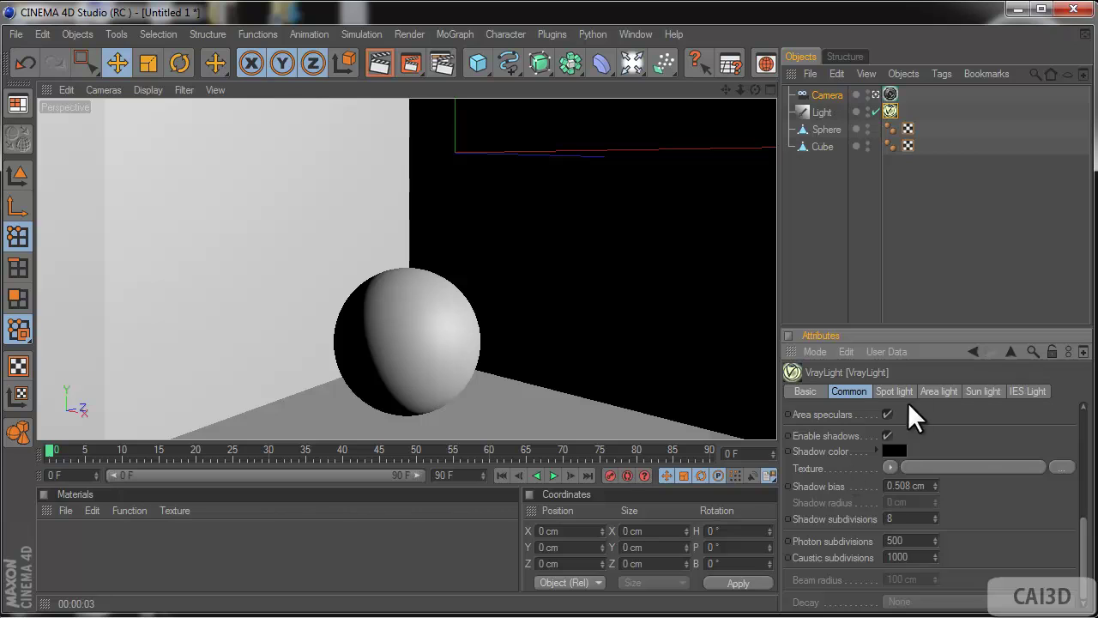
click(982, 392)
scroll(822, 478, up, 5)
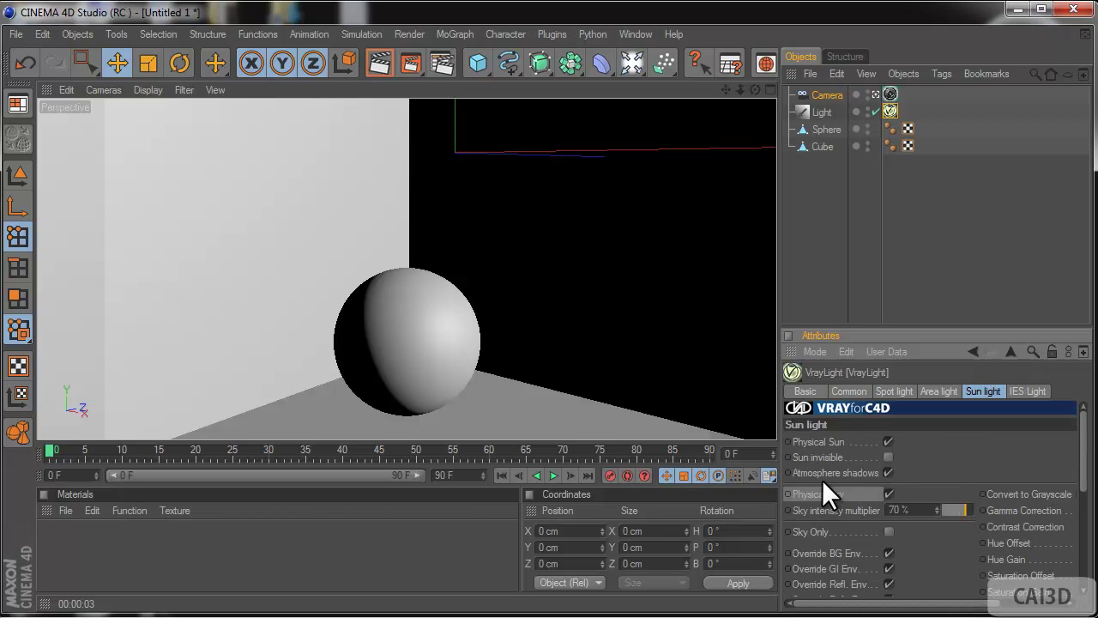
click(830, 392)
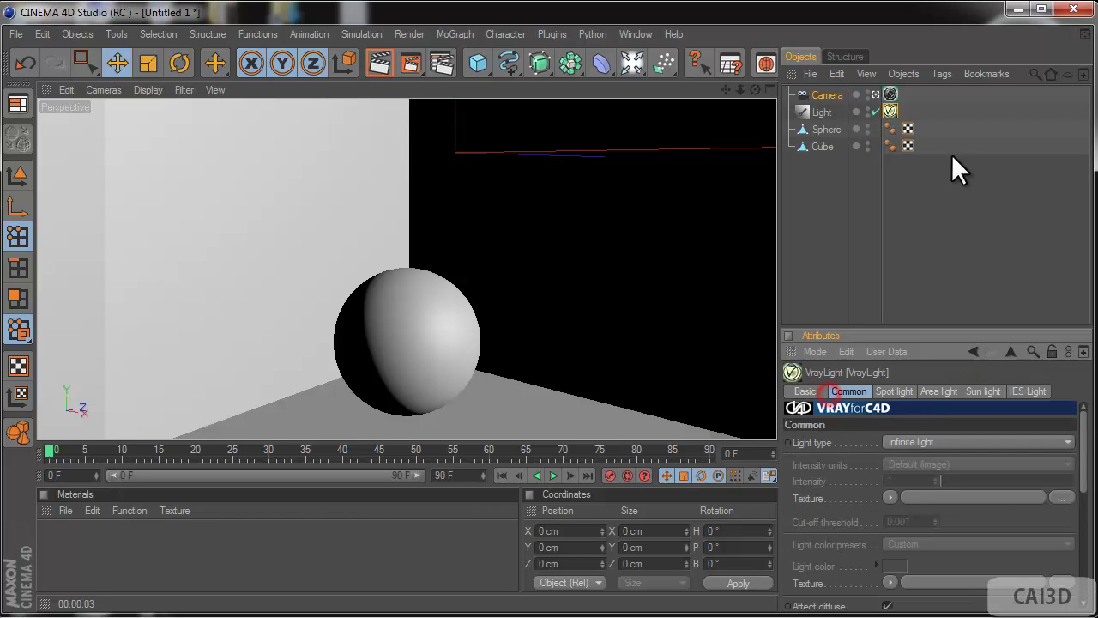
Set the VrayPhysicalCamera tag's shutter speed to 1000 and test-render the camera view.
click(890, 95)
scroll(806, 480, down, 3)
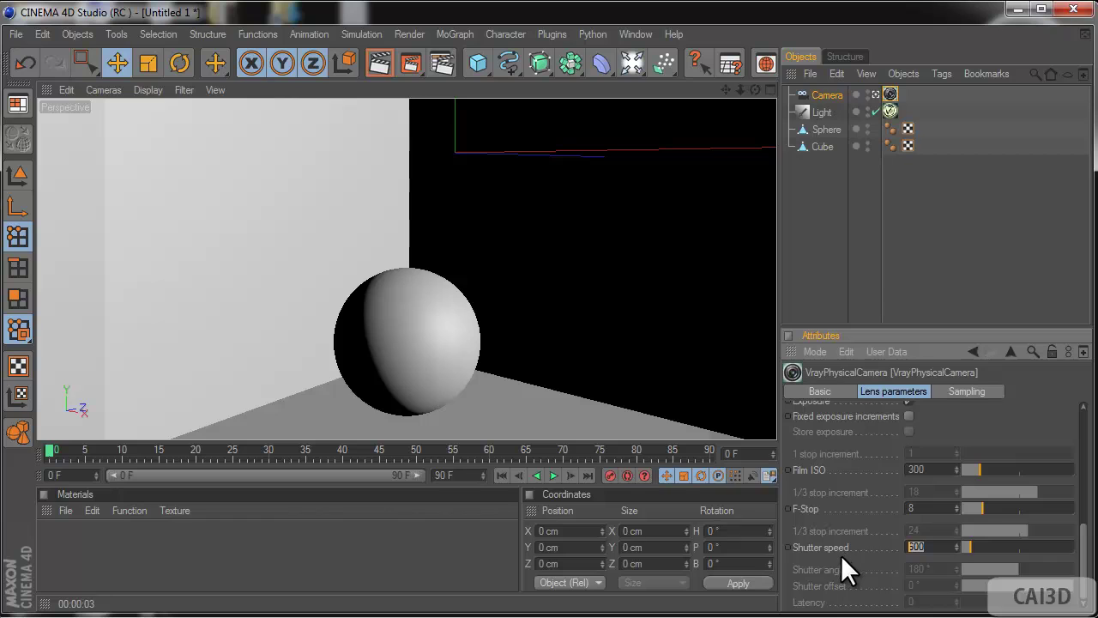
text(1000)
click(849, 566)
click(378, 57)
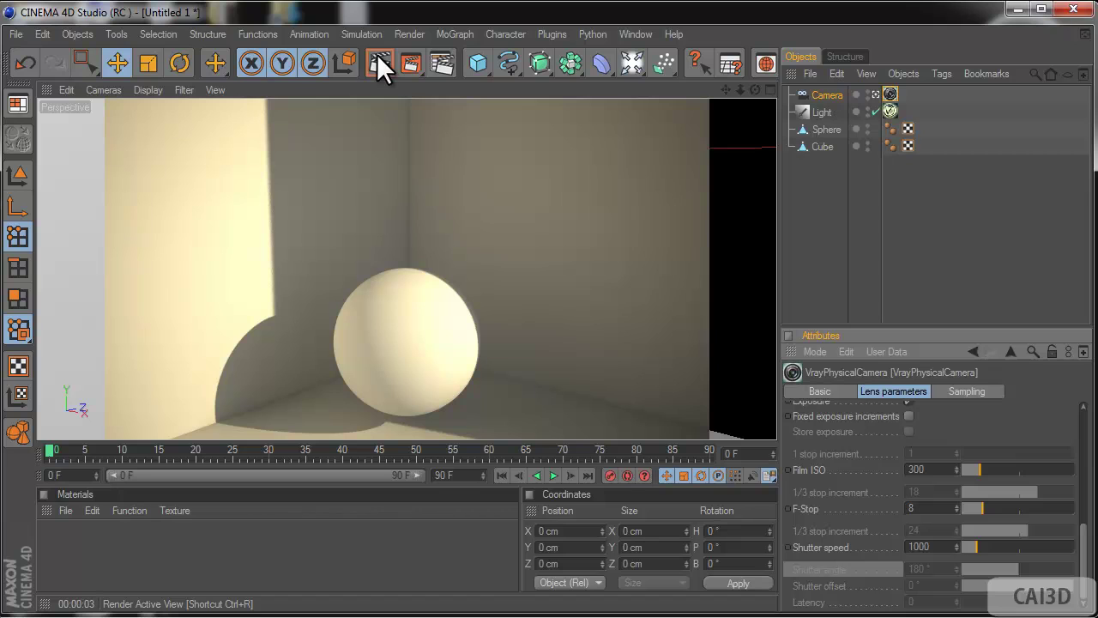
click(852, 246)
Link the view to the light, orbit it slightly around the sphere to adjust the sun direction, and return to the camera view.
click(822, 113)
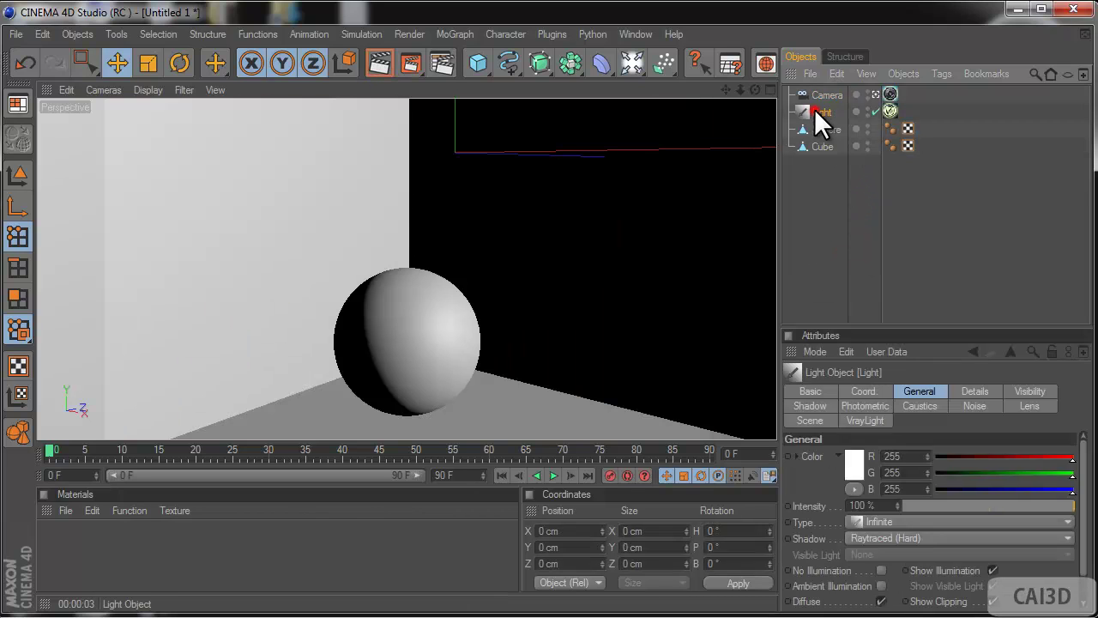
click(67, 90)
mouse_move(102, 90)
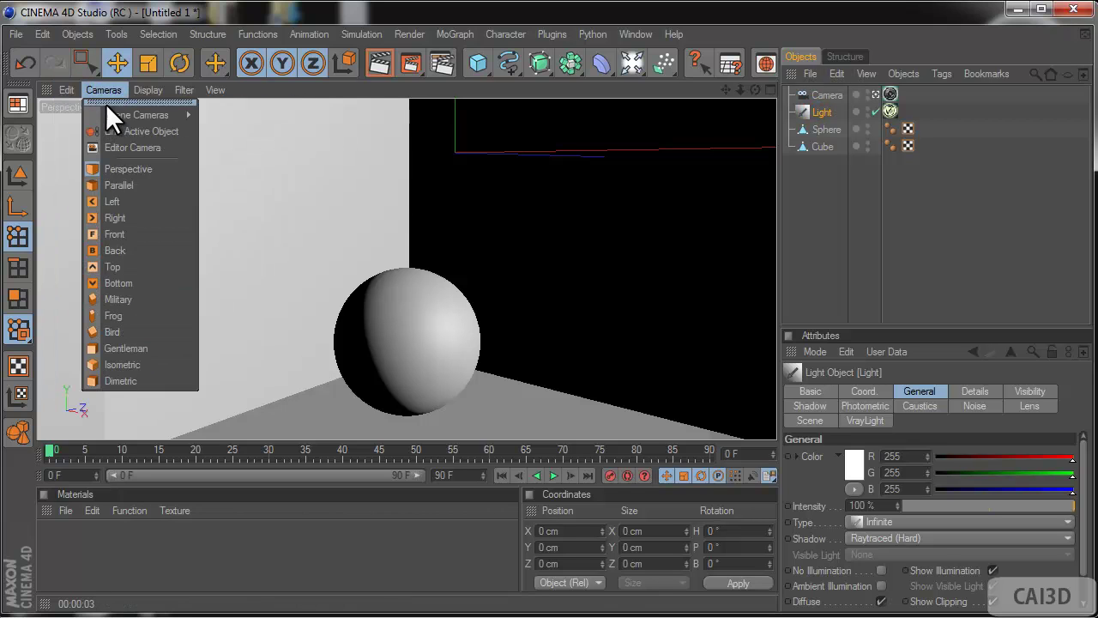
click(105, 126)
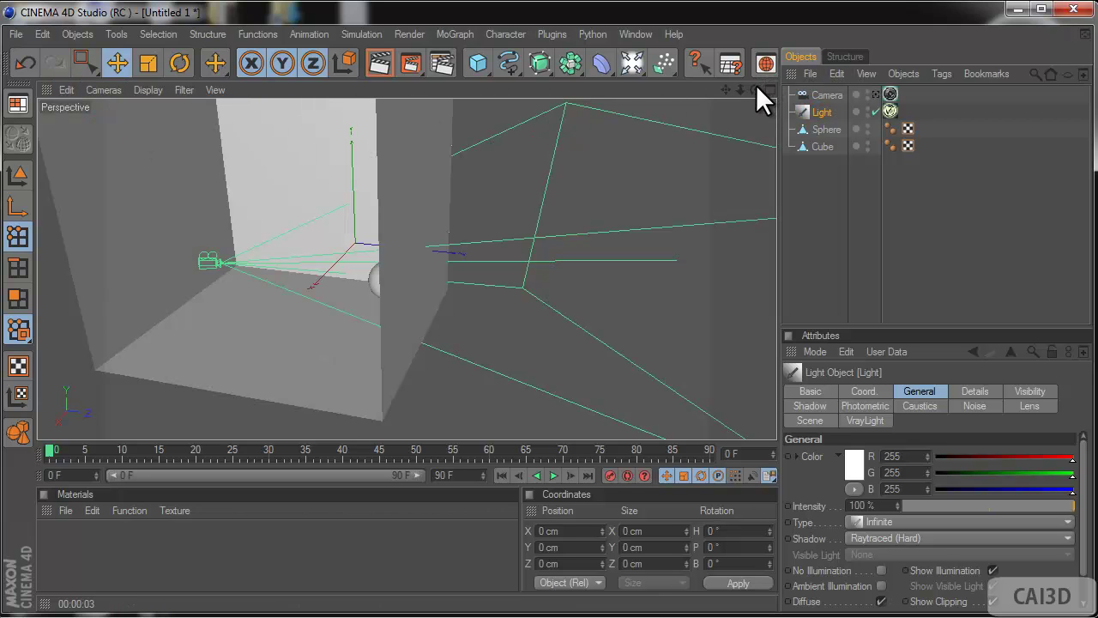
drag(756, 87, 549, 402)
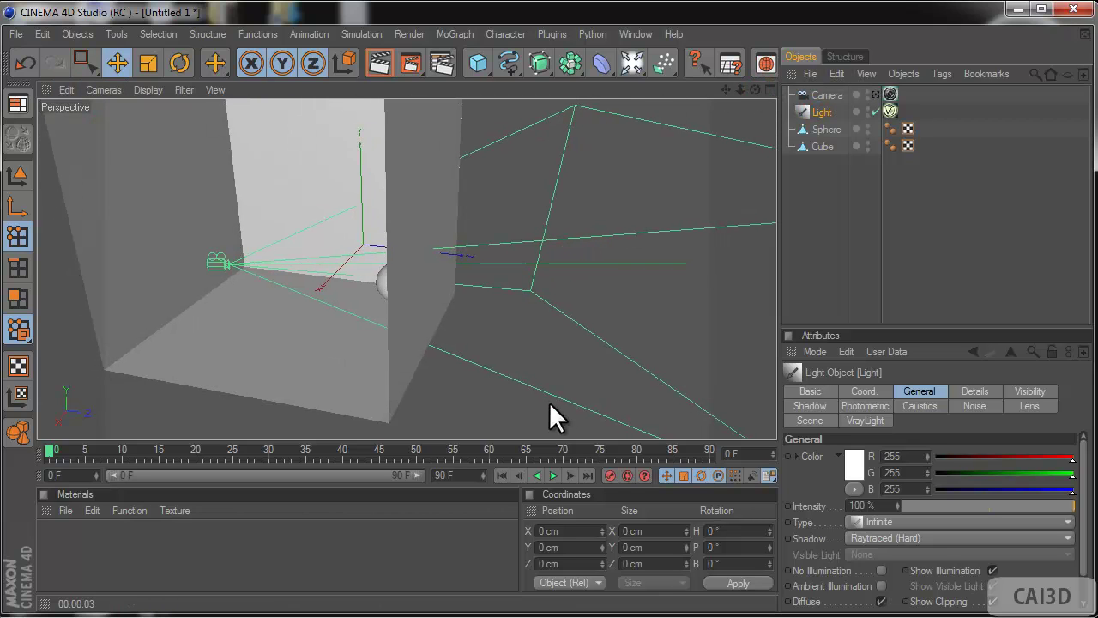
click(819, 127)
drag(755, 89, 549, 403)
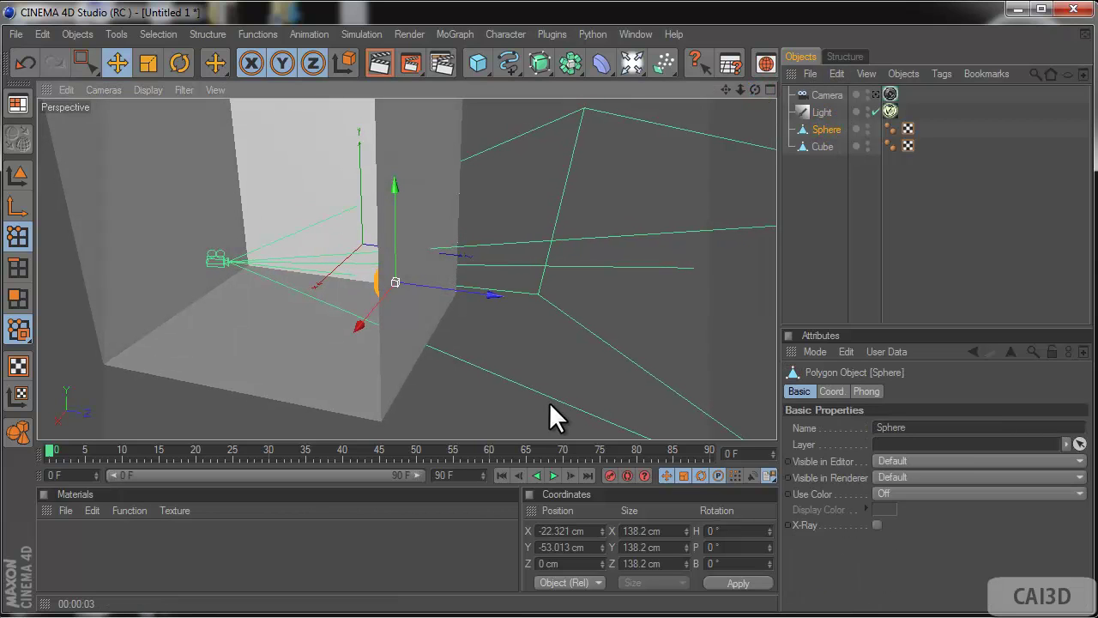
click(798, 189)
click(874, 95)
Test-render a rectangular region of the camera view around the sphere and the room corner.
drag(420, 63, 448, 75)
drag(223, 144, 669, 459)
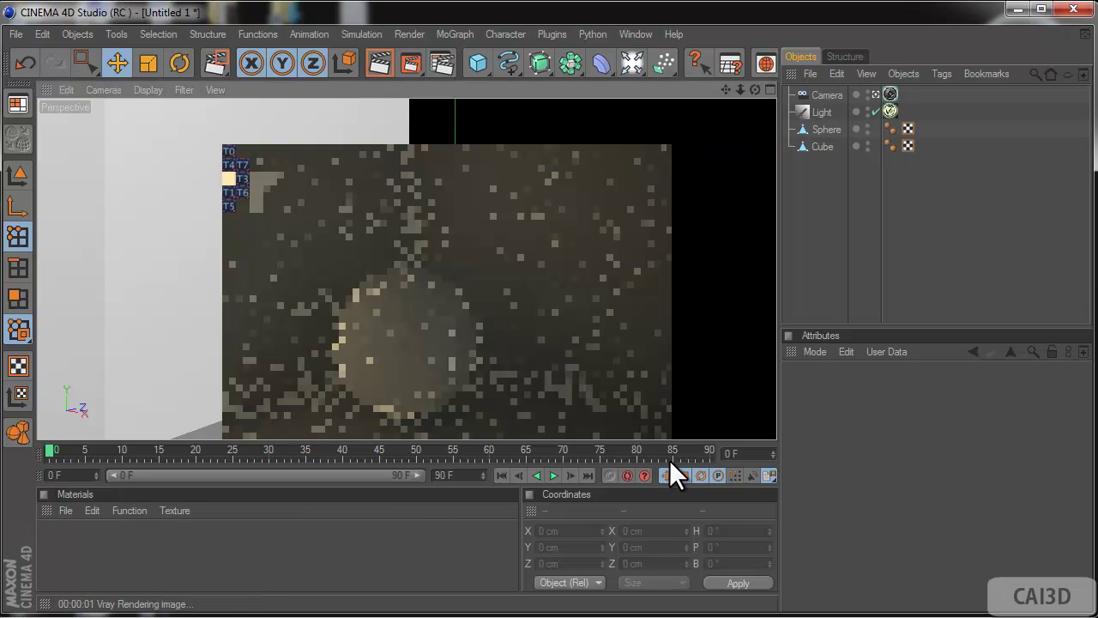
click(908, 189)
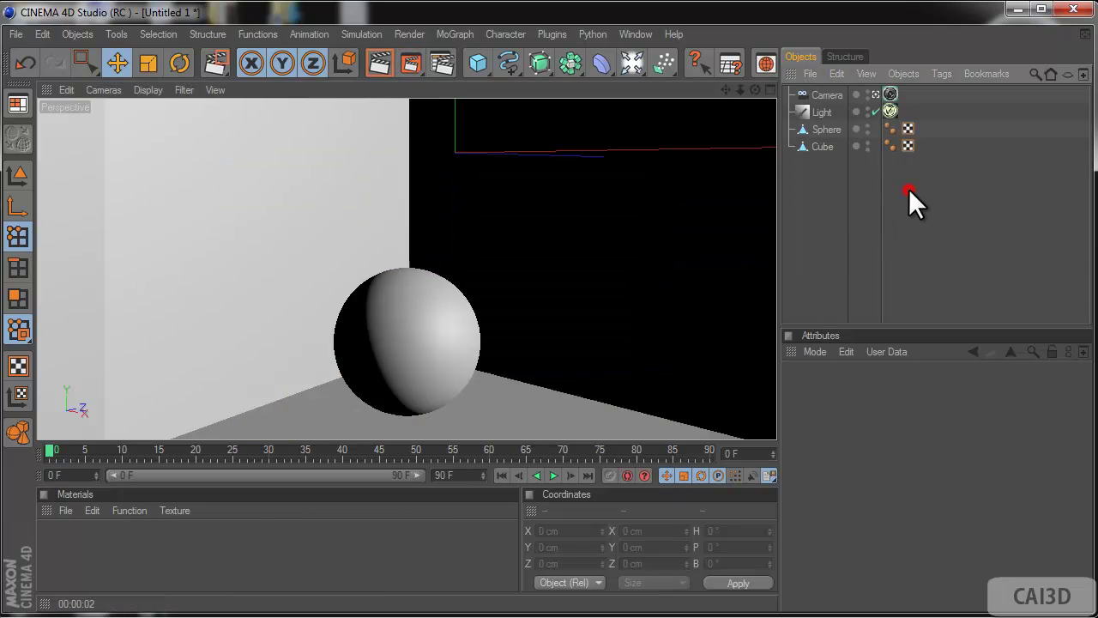
Create a VrayBridge advanced material, check its Diffuse Layer 1 settings, and apply the material to the Cube object.
click(67, 510)
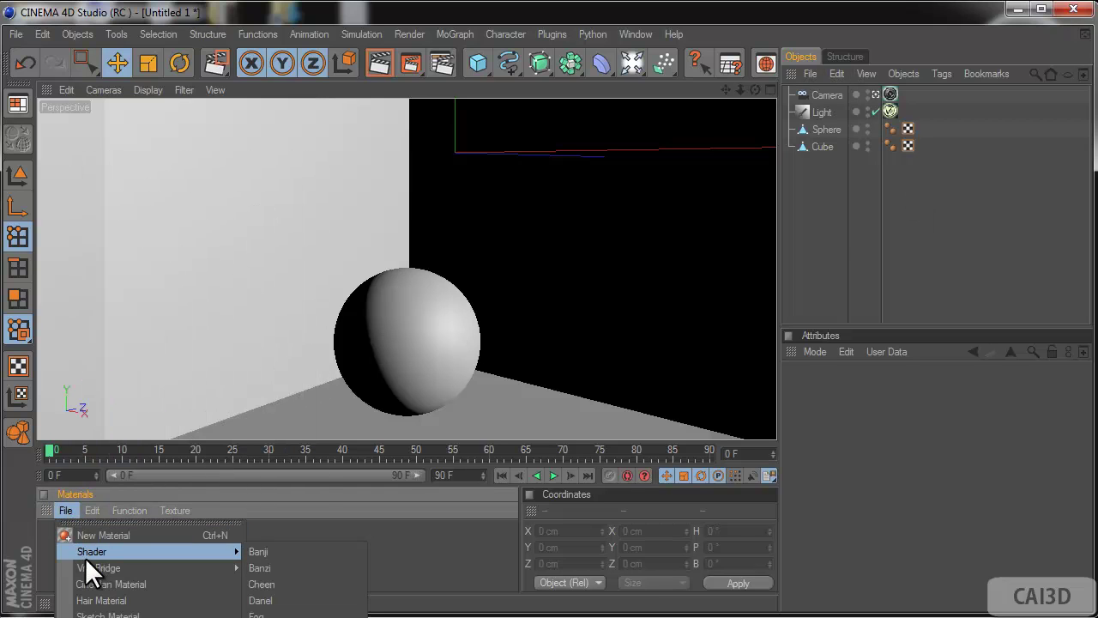
mouse_move(124, 568)
click(293, 586)
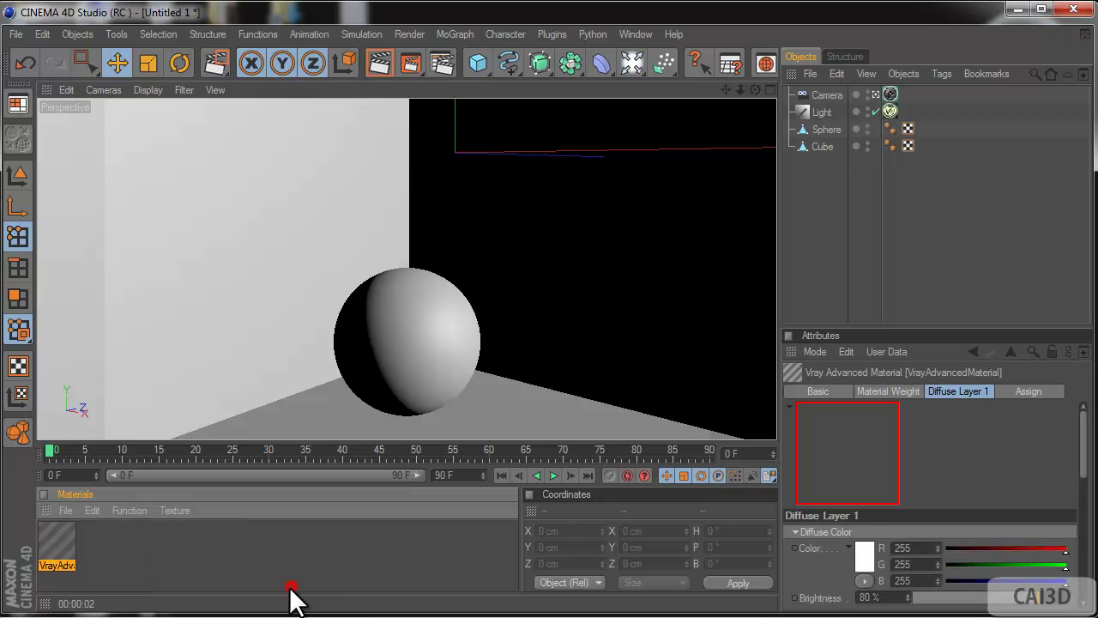
double_click(57, 537)
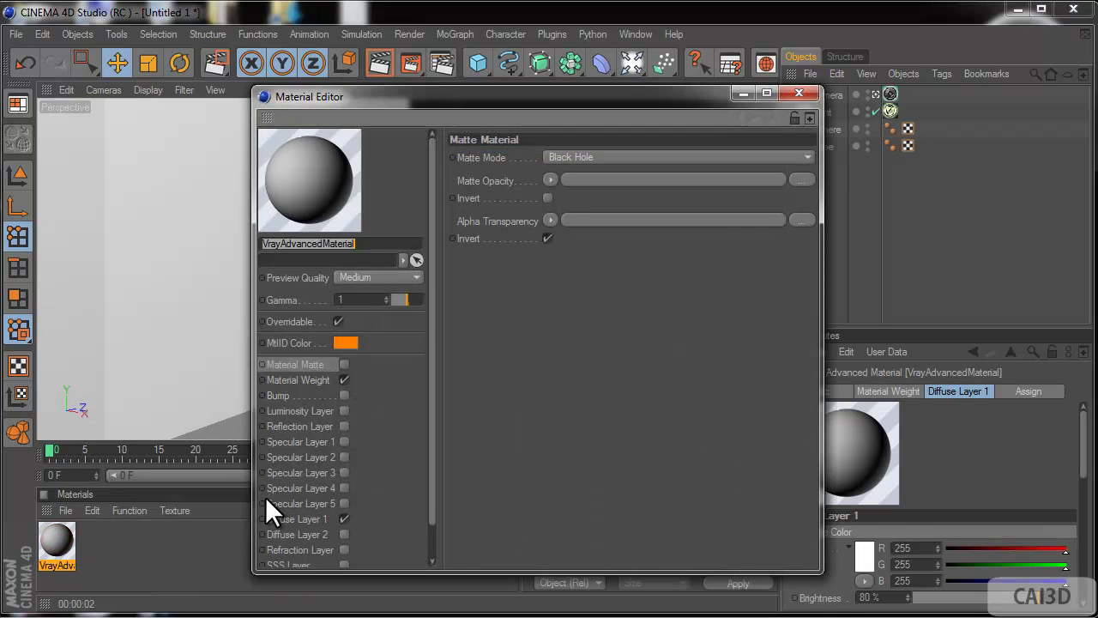
click(280, 519)
click(796, 94)
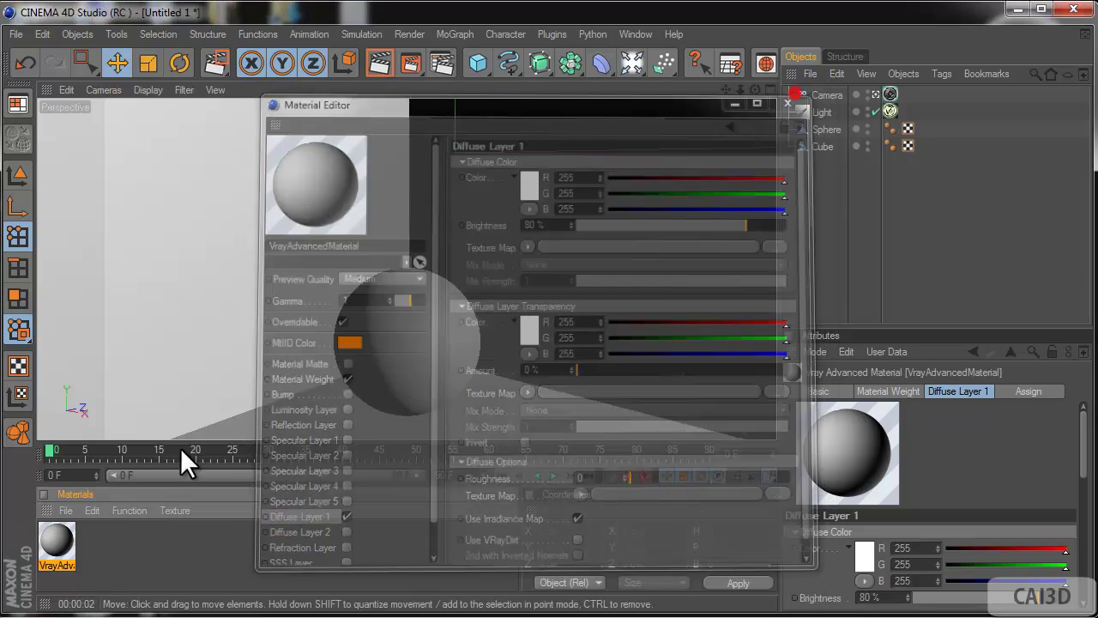
drag(49, 539, 833, 146)
click(833, 194)
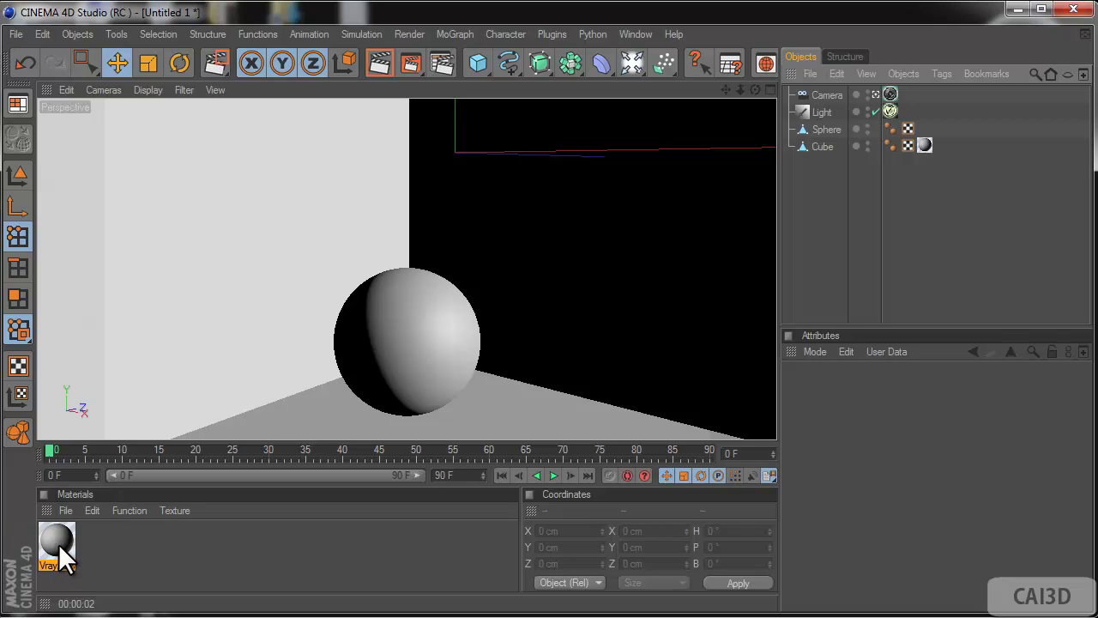
Duplicate the material and load the floor_wood image from the C4D/files/Tut folder as the copy's Diffuse Layer 1 texture map.
ctrl+drag(58, 543, 85, 552)
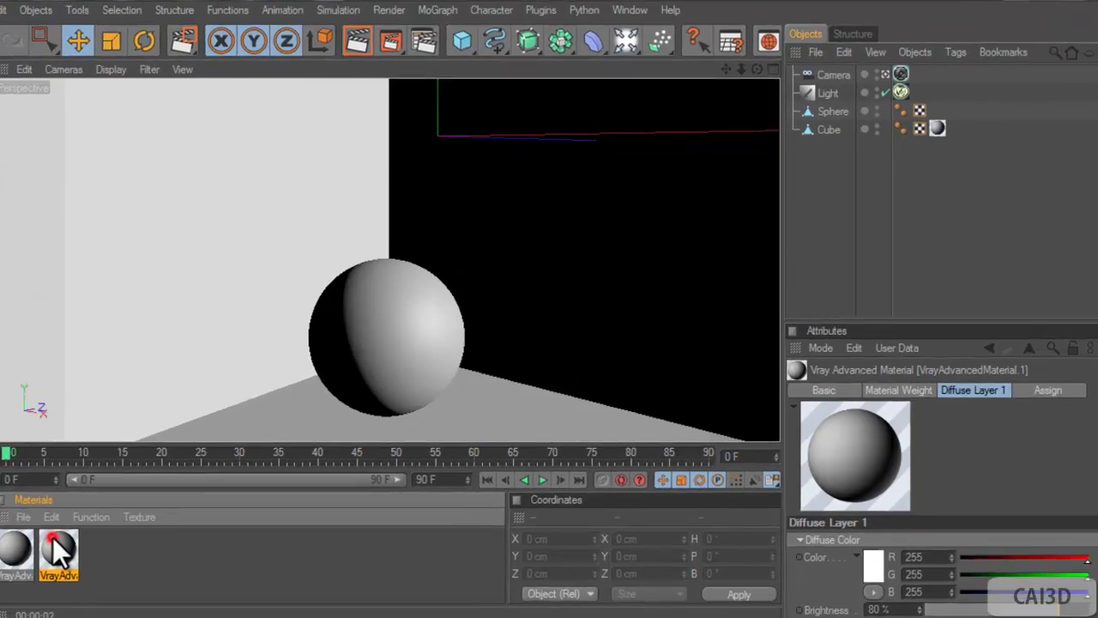
double_click(99, 545)
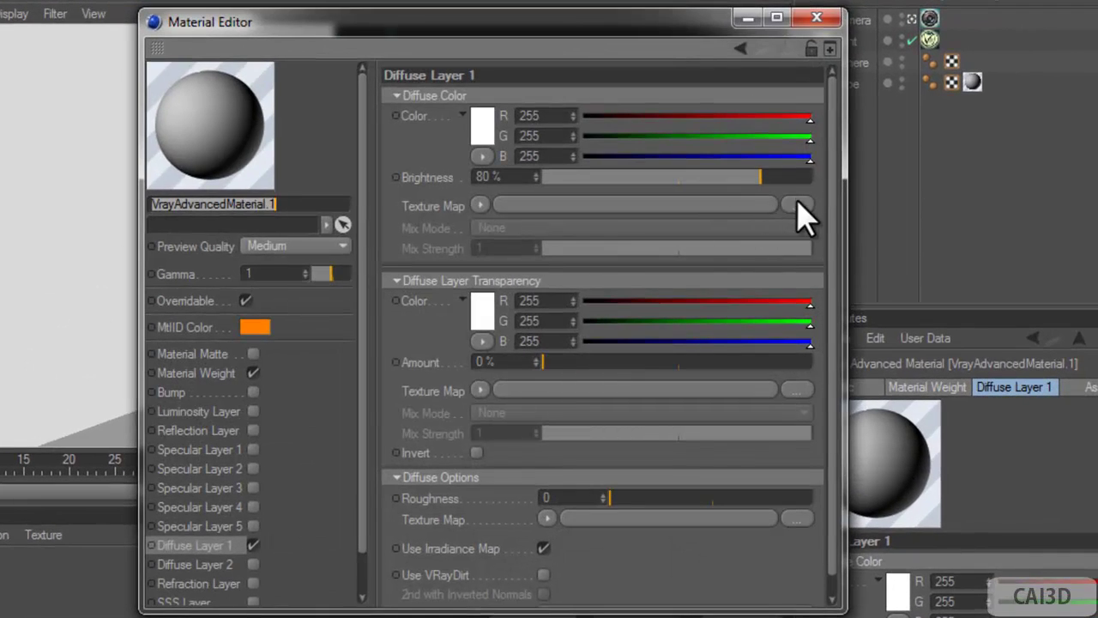
click(796, 206)
click(248, 91)
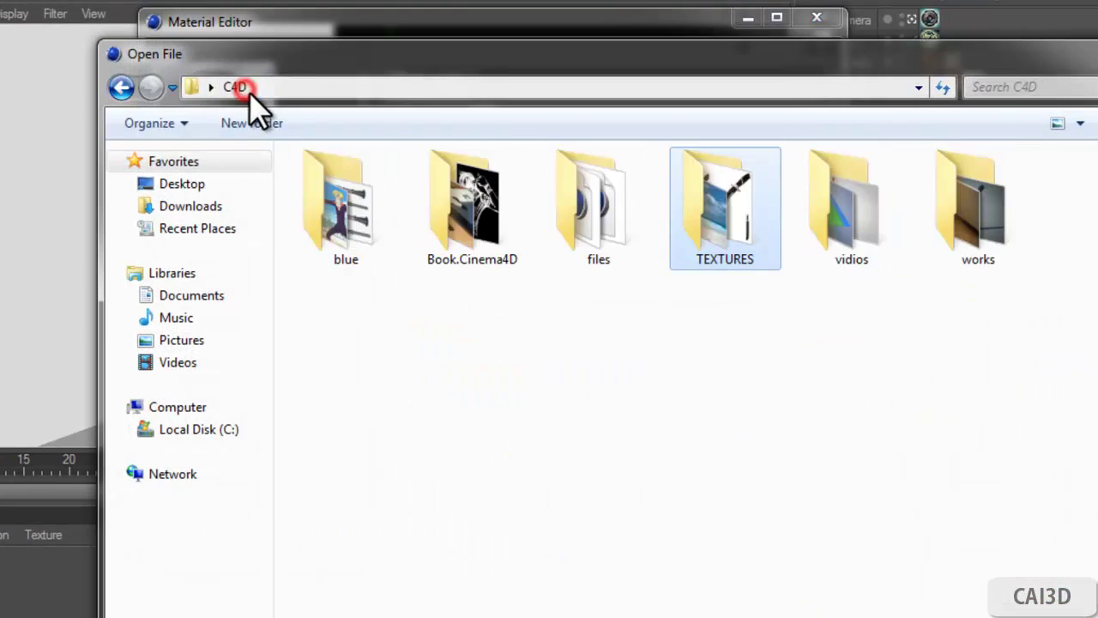
double_click(585, 252)
click(369, 249)
double_click(369, 249)
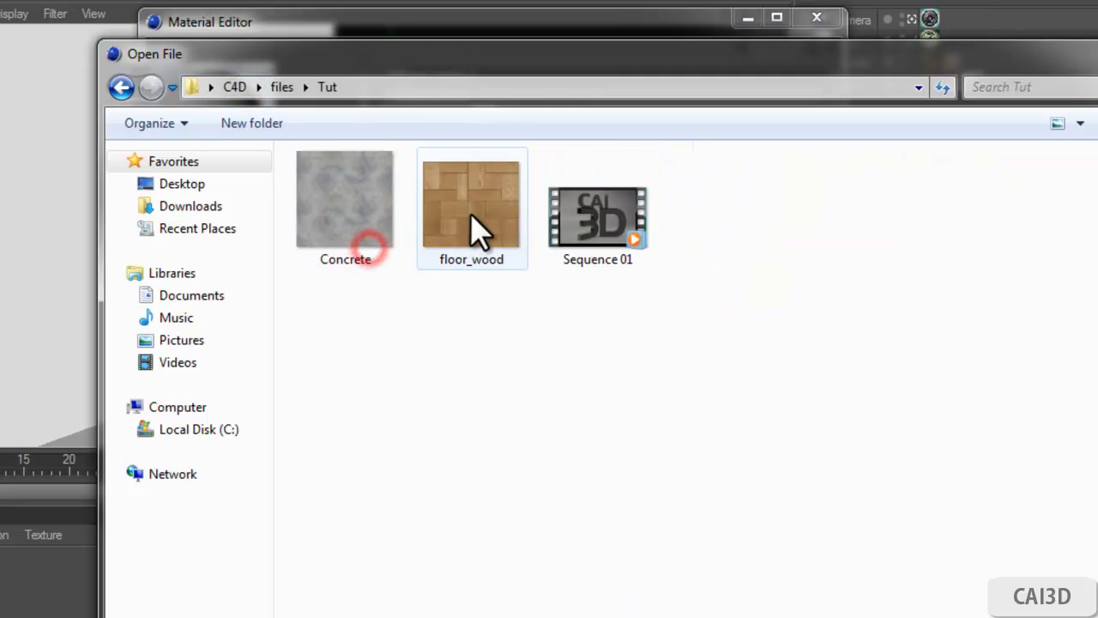
double_click(473, 225)
click(634, 483)
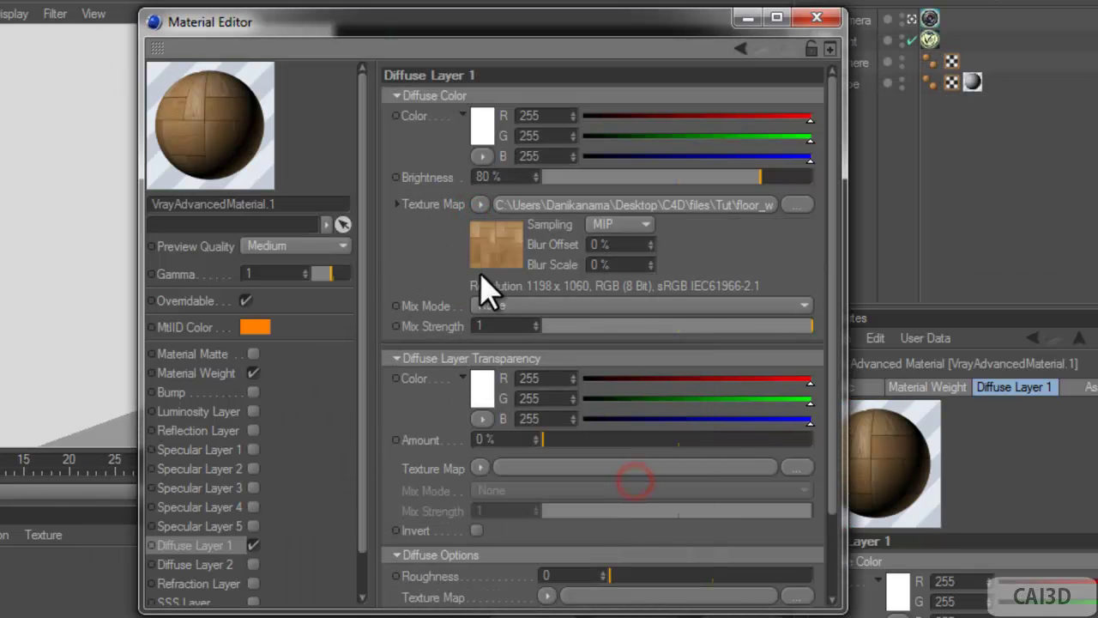
Copy the wood texture map into the material's enabled Bump channel and set the bump amount to -0.5 cm.
right_click(445, 204)
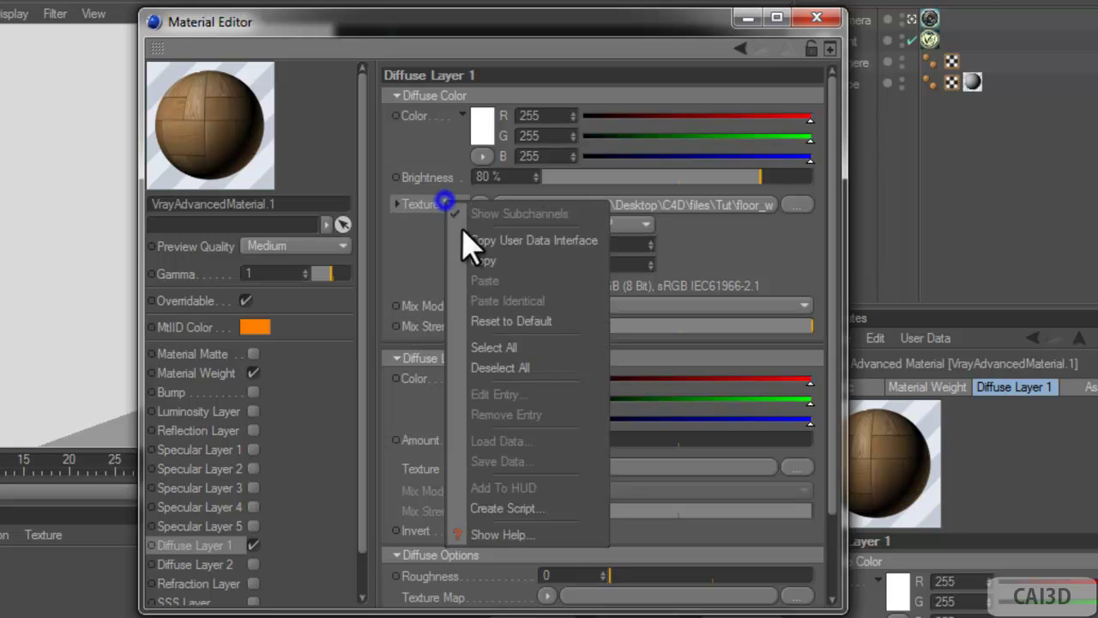
click(446, 251)
click(256, 392)
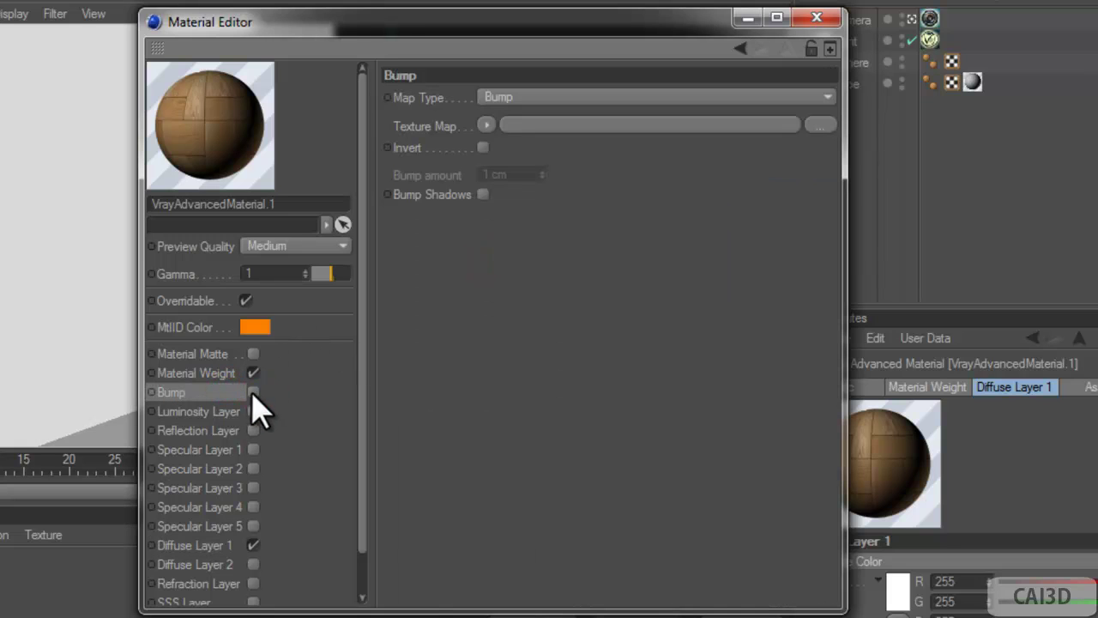
click(254, 392)
right_click(417, 129)
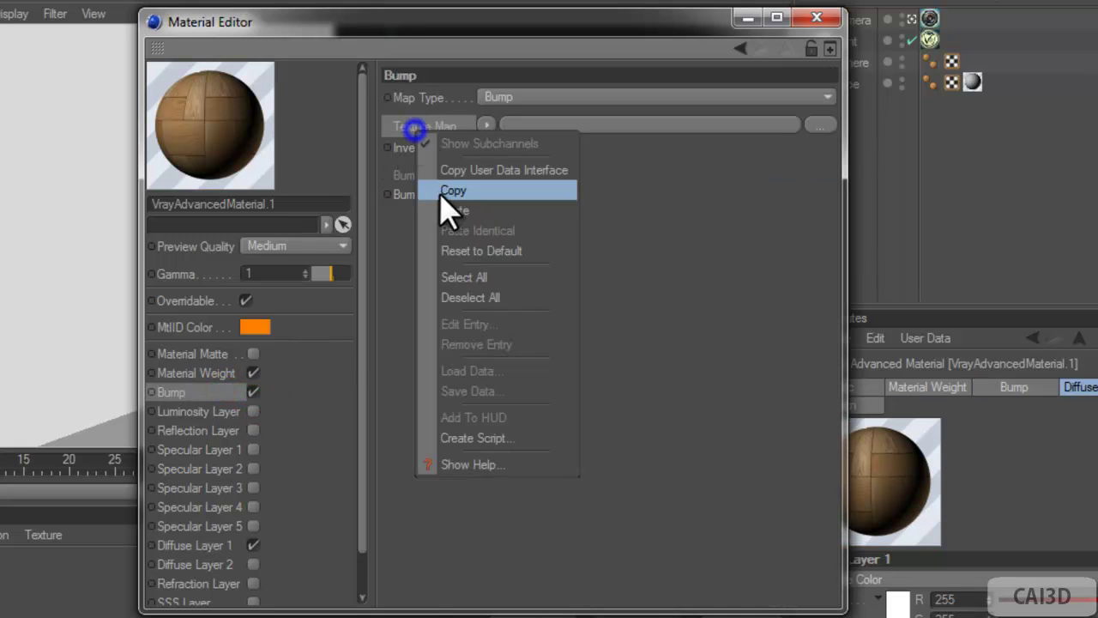
click(441, 210)
click(525, 255)
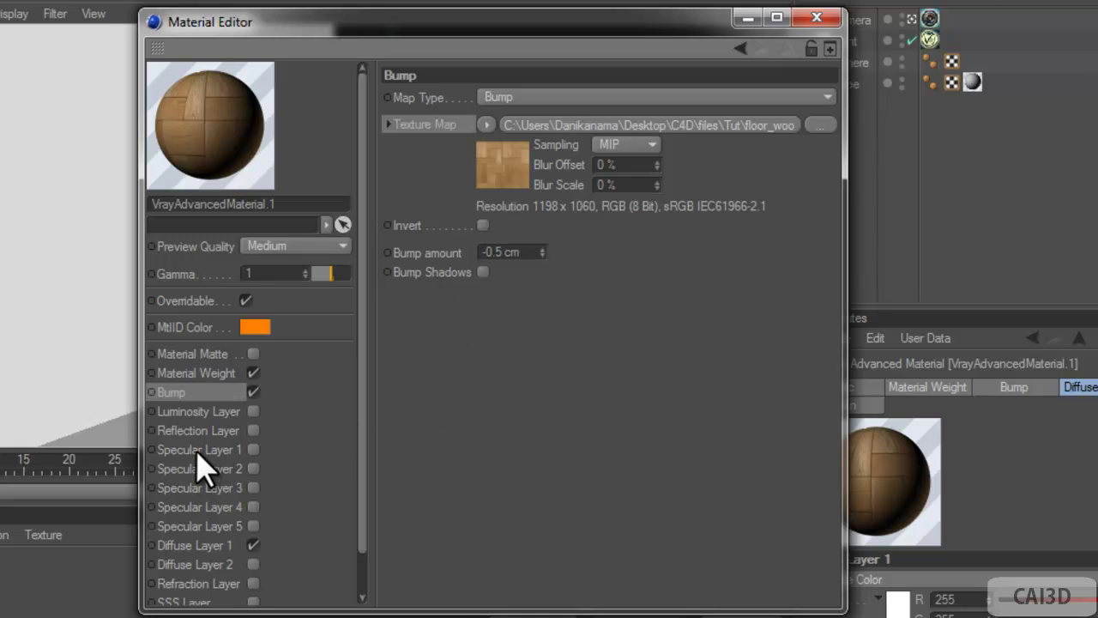
Enable Specular Layer 1 on the wood material, look through its parameters, and close the material editor.
click(253, 450)
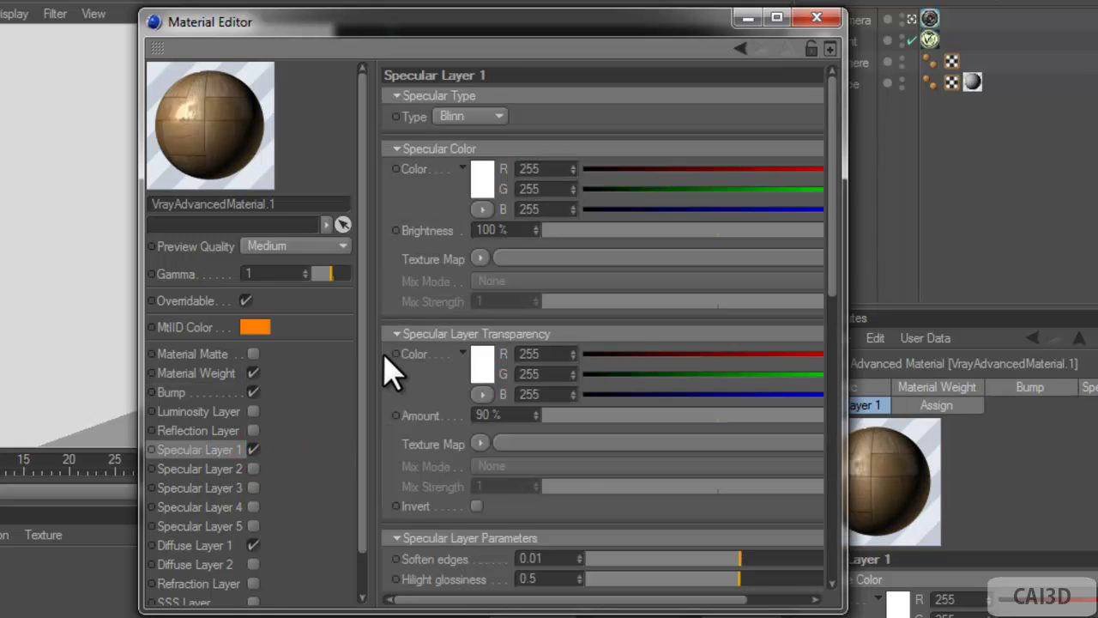
scroll(463, 373, down, 3)
scroll(468, 373, down, 5)
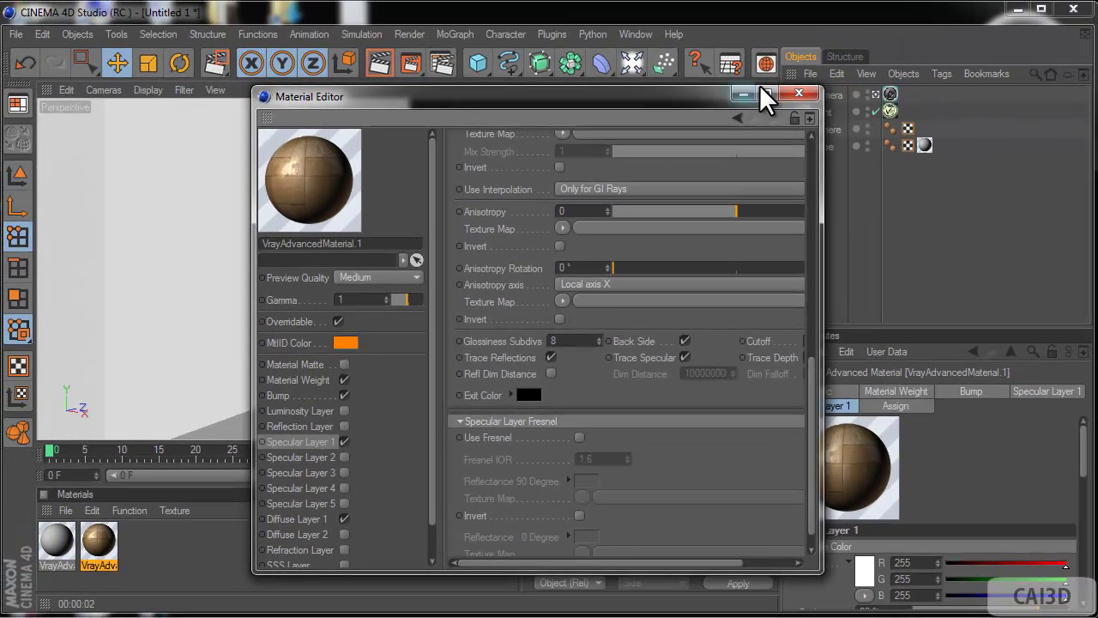
click(799, 92)
Select the Cube's floor polygon with Live Selection in polygon mode and apply the wood material to it.
click(821, 145)
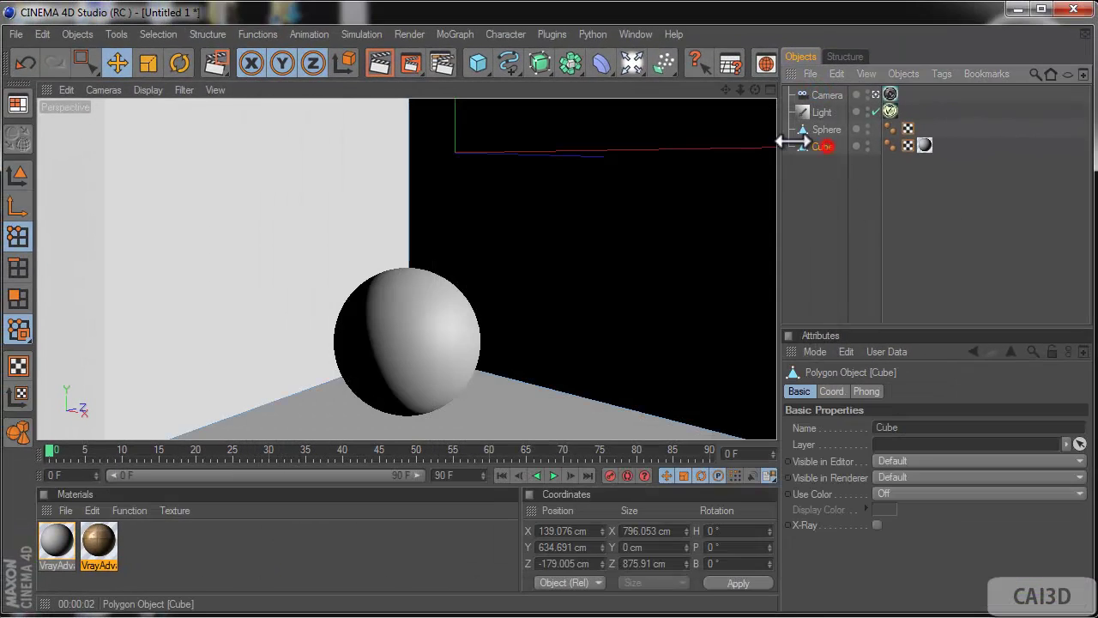
click(84, 64)
click(18, 298)
click(449, 421)
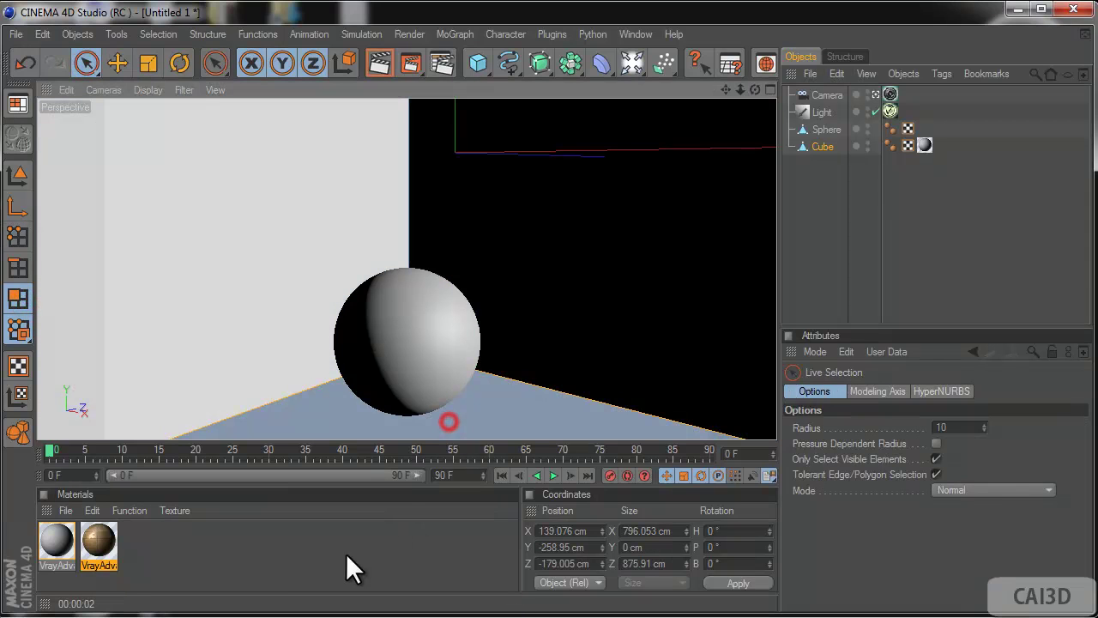
drag(115, 549, 343, 429)
click(913, 266)
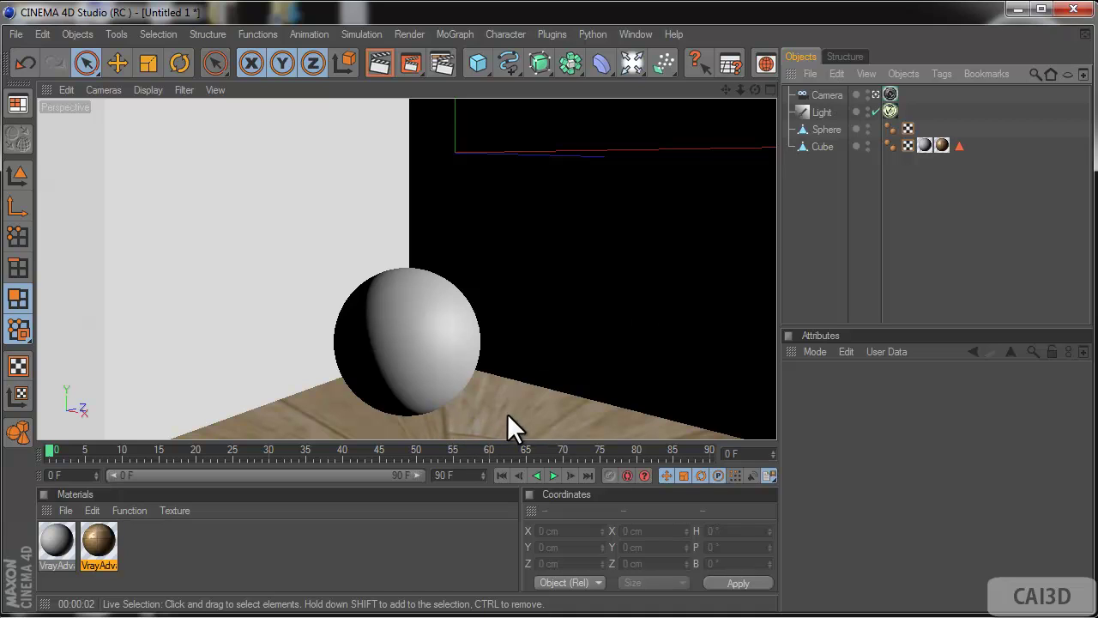
Set the projection of the floor's wood texture tag to Cubic.
click(942, 145)
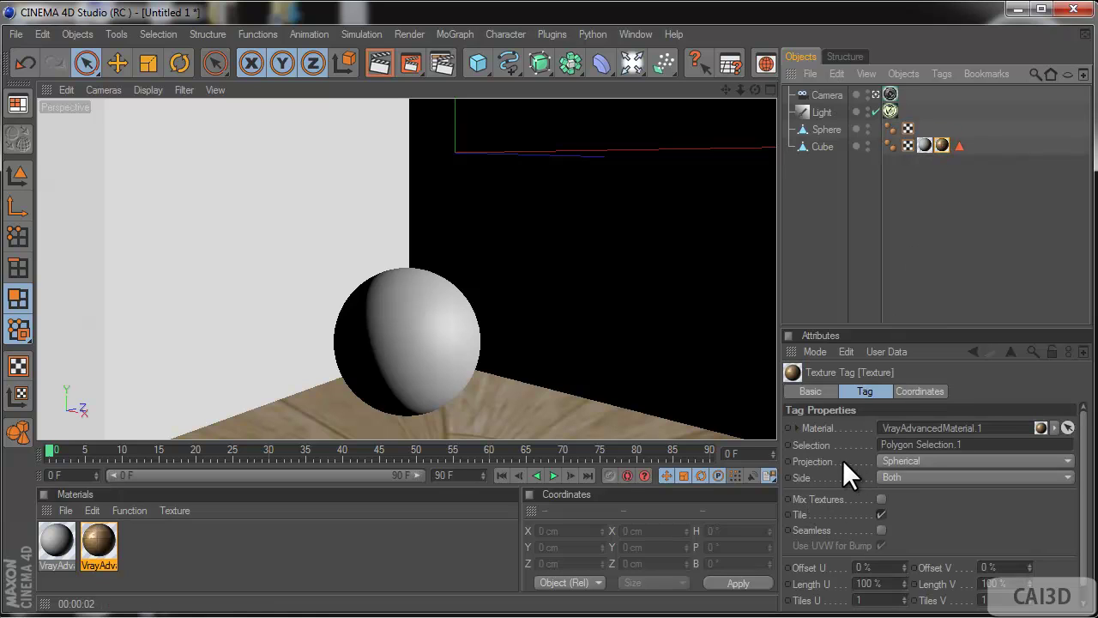
click(883, 460)
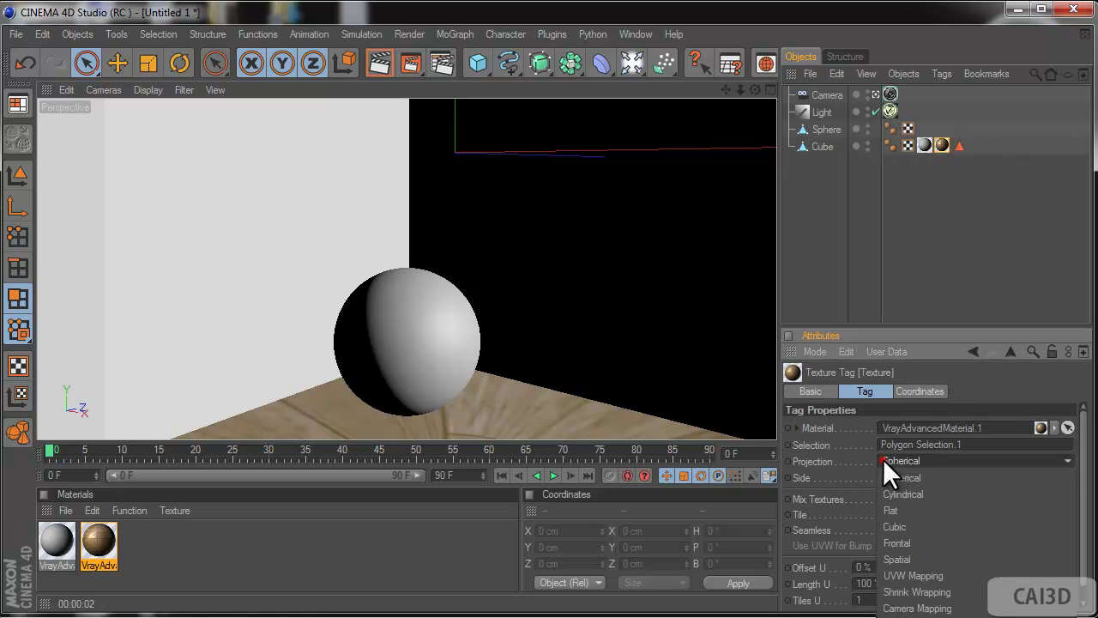
click(892, 526)
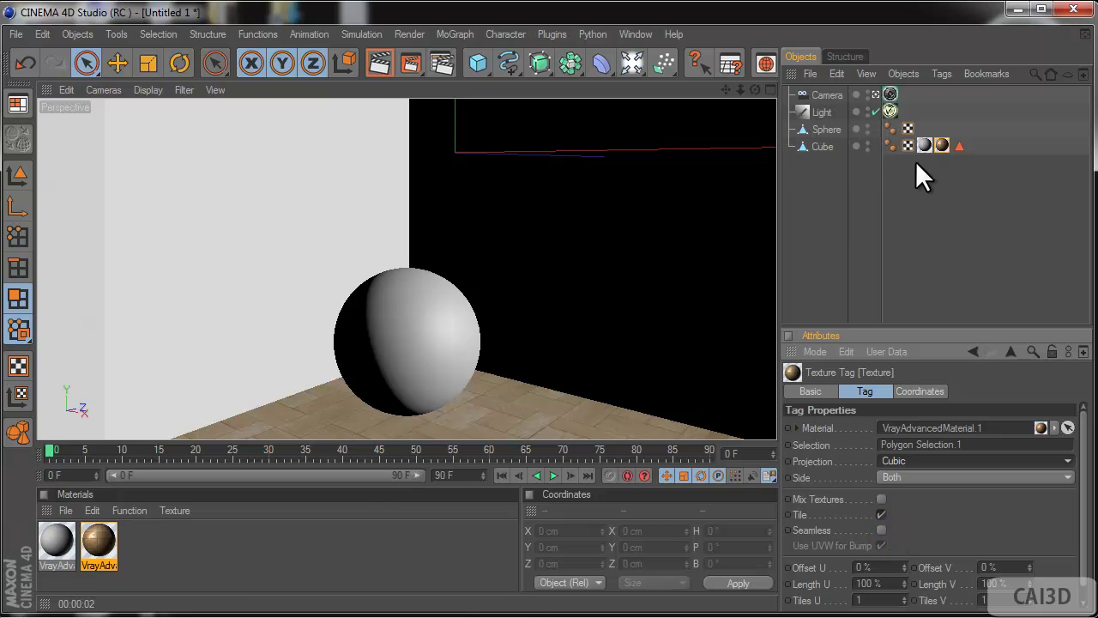
Zoom the camera view out slightly so more of the floor around the sphere is in frame.
click(821, 95)
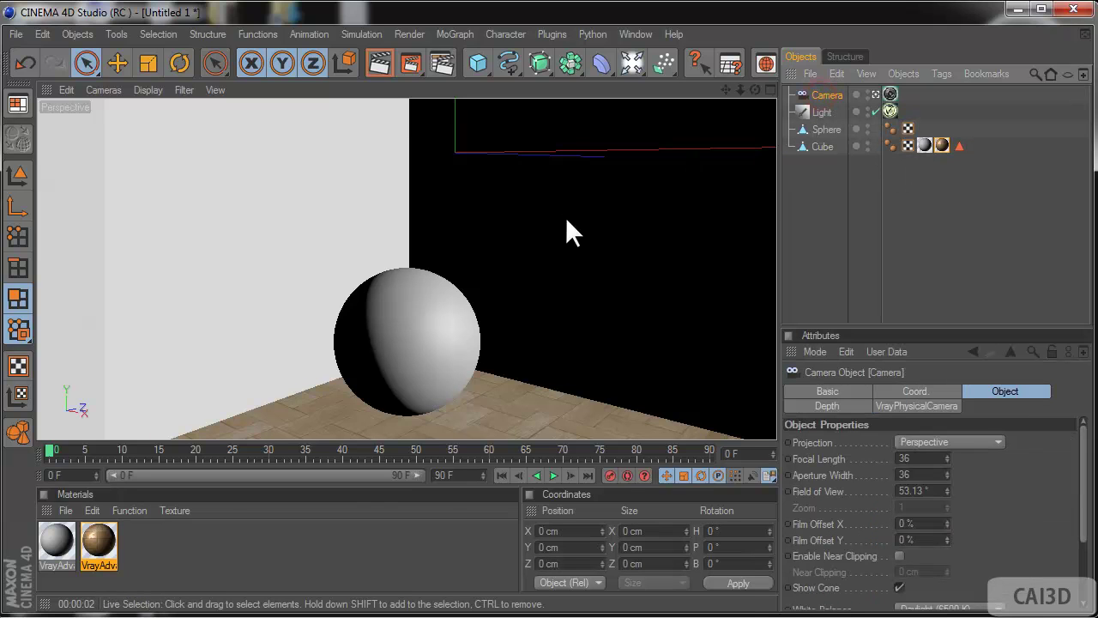
scroll(565, 217, down, 3)
click(832, 224)
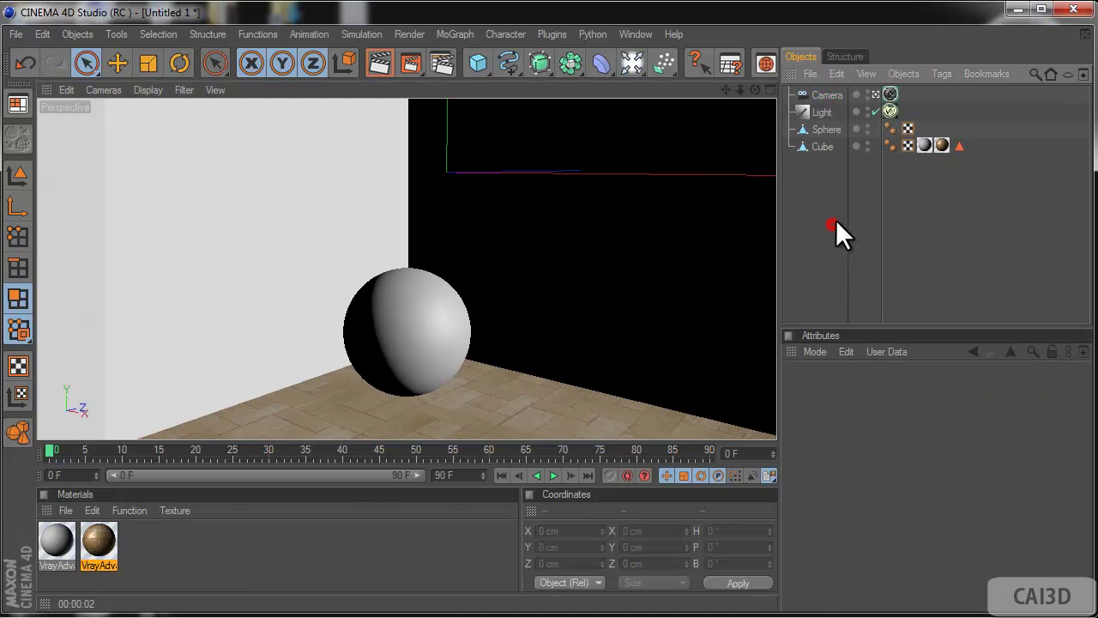
Scale the floor's wood texture axis uniformly to about 185 cm.
click(939, 148)
click(148, 63)
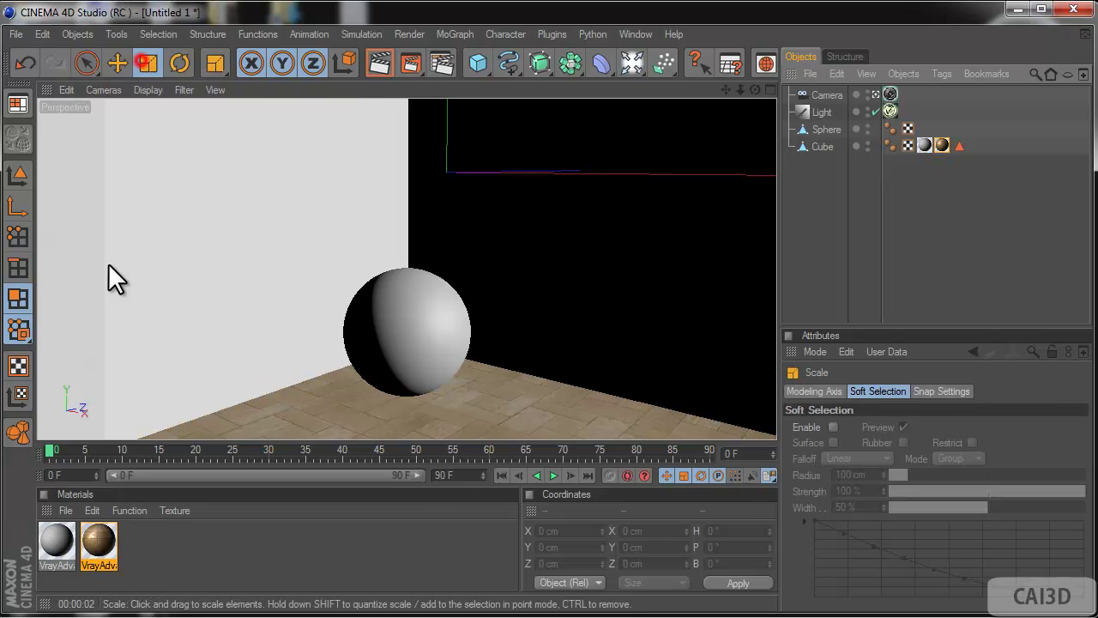
click(19, 397)
drag(308, 407, 549, 402)
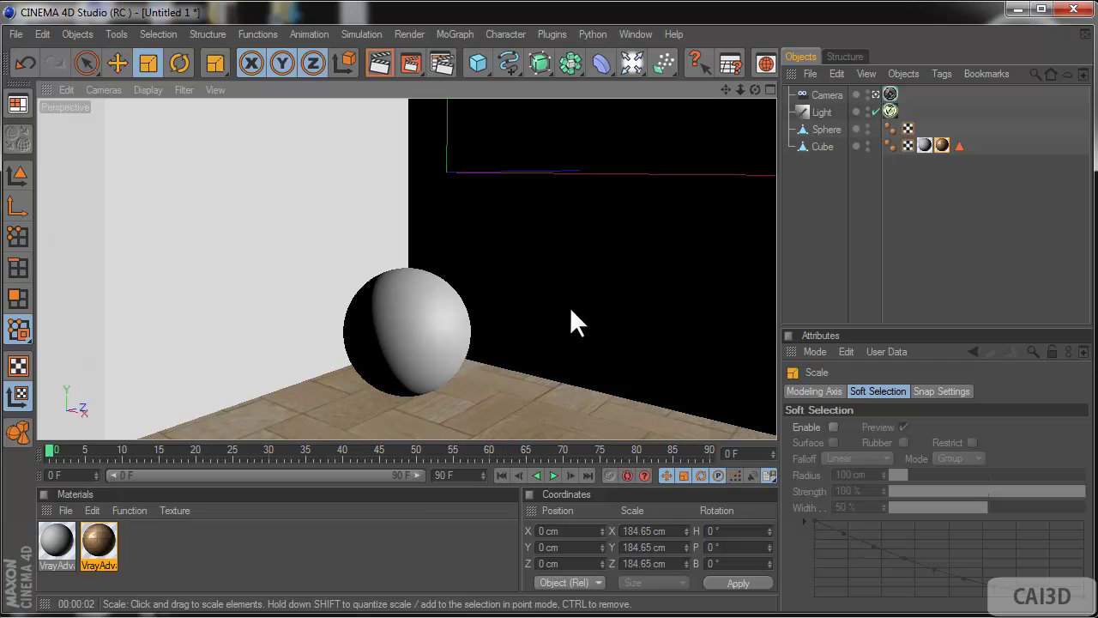
click(887, 294)
Add a Protection tag to the Camera and test the lock by trying to pan the view.
click(831, 94)
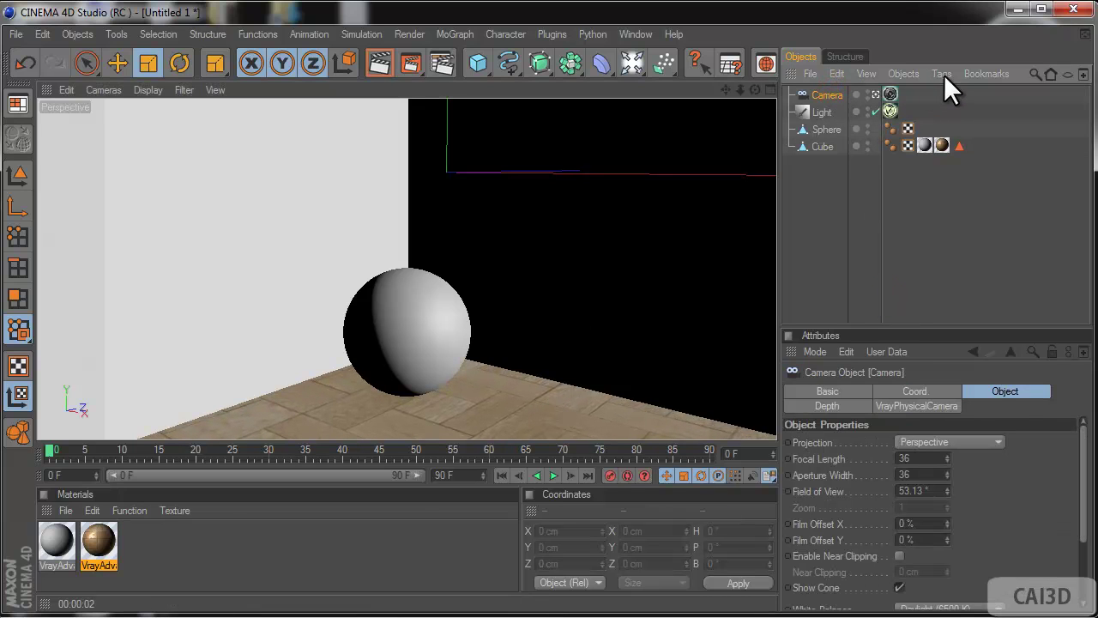
click(942, 74)
mouse_move(953, 96)
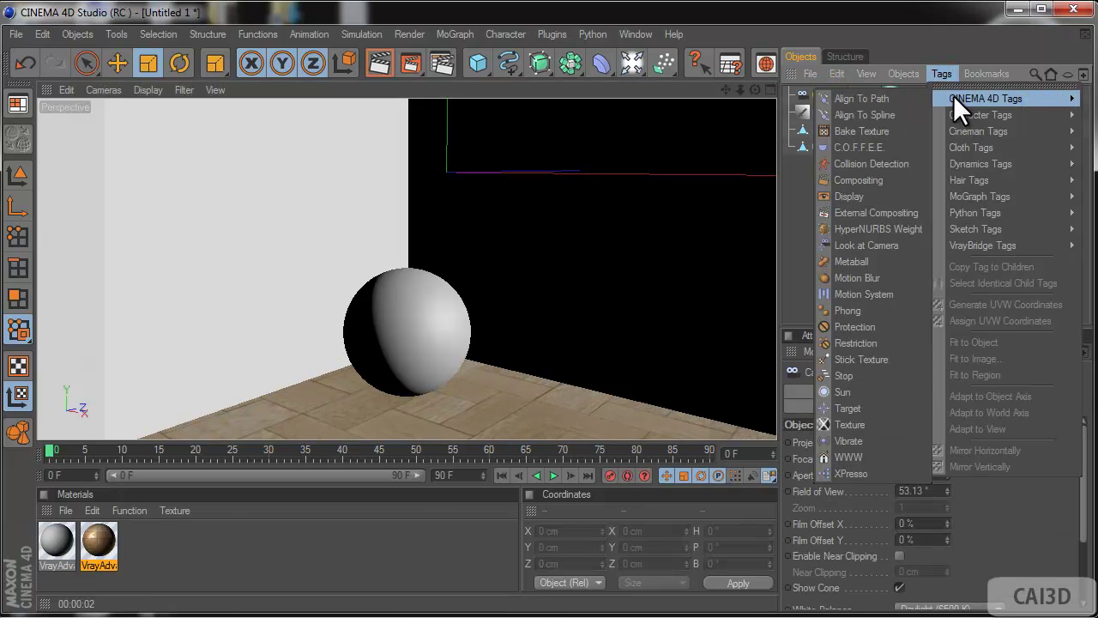
click(856, 327)
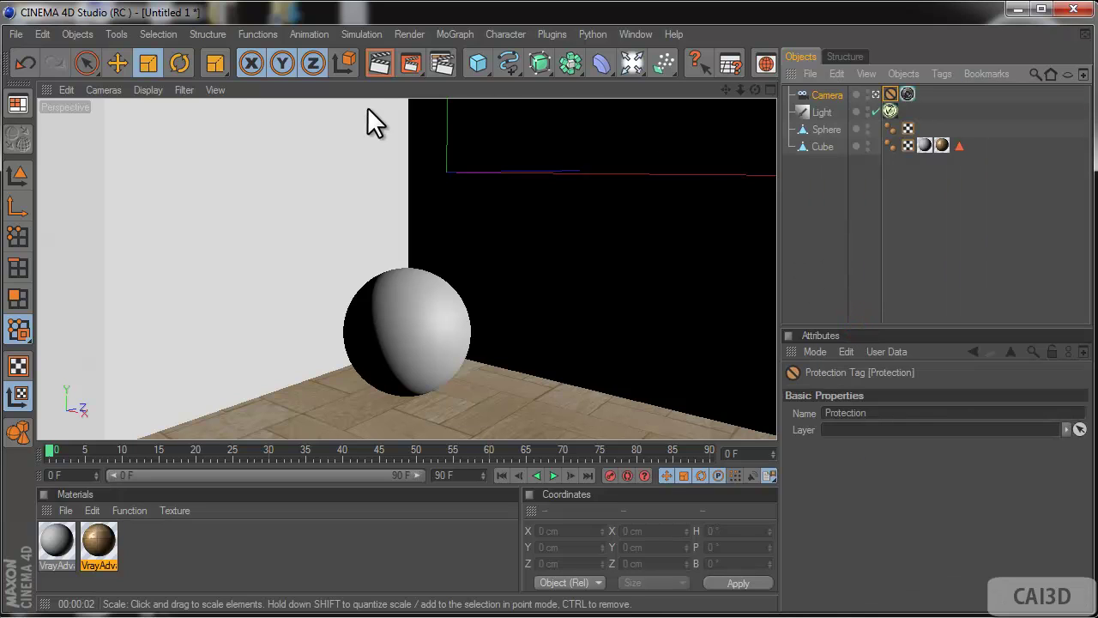
drag(725, 89, 612, 403)
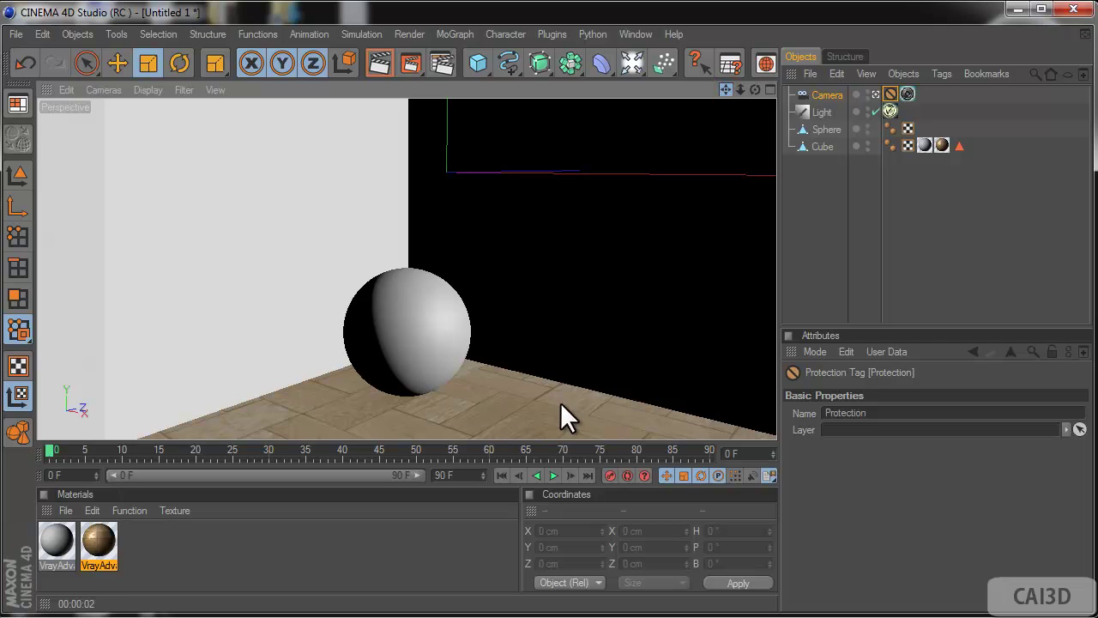
click(985, 214)
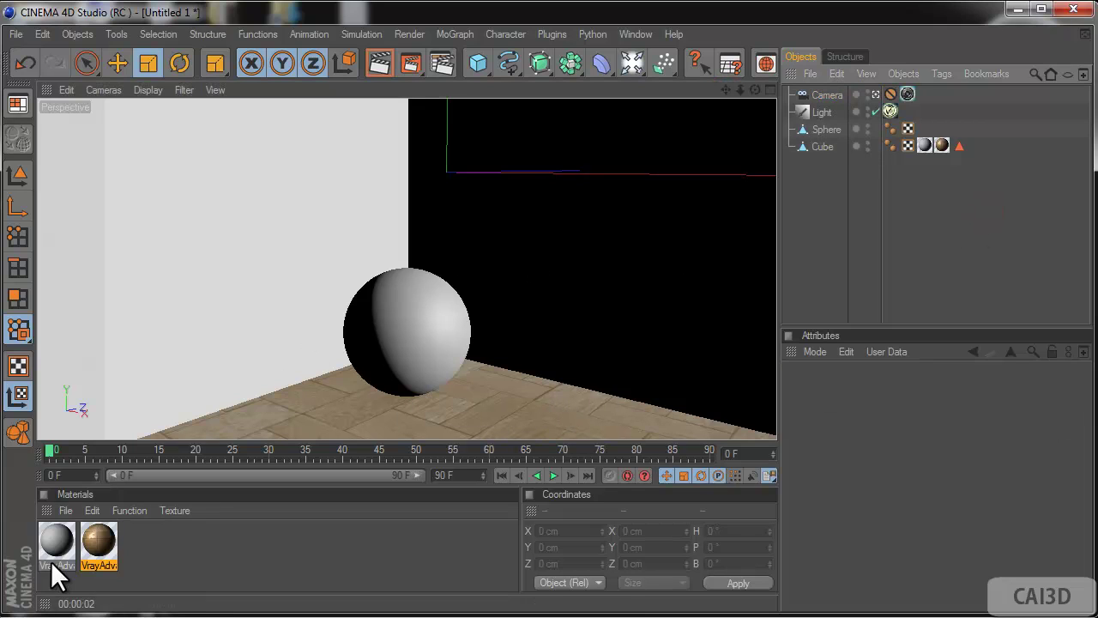
Duplicate the plain grey V-Ray material and set its Diffuse Layer 1 colour to a dark brown, RGB 65, 45, 45.
ctrl+drag(64, 539, 45, 552)
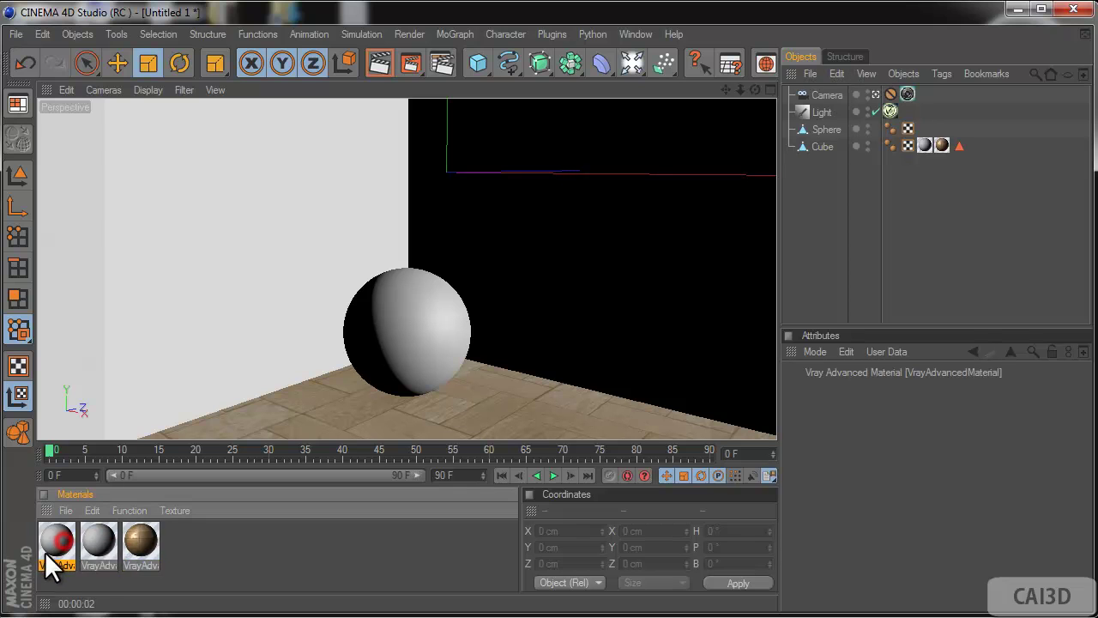
double_click(45, 552)
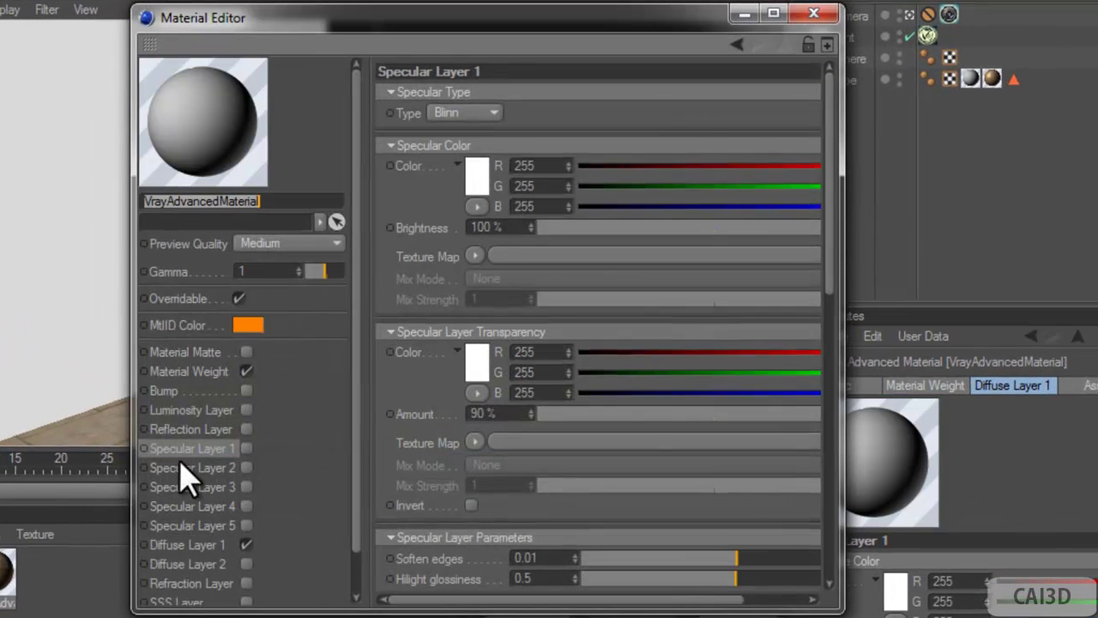
click(167, 546)
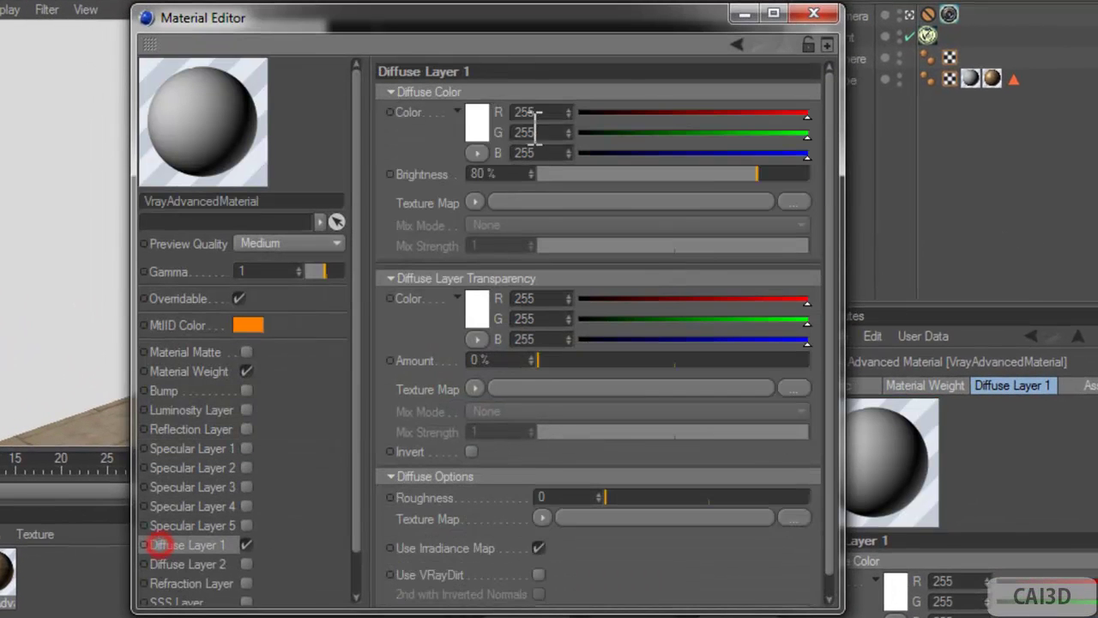
click(477, 119)
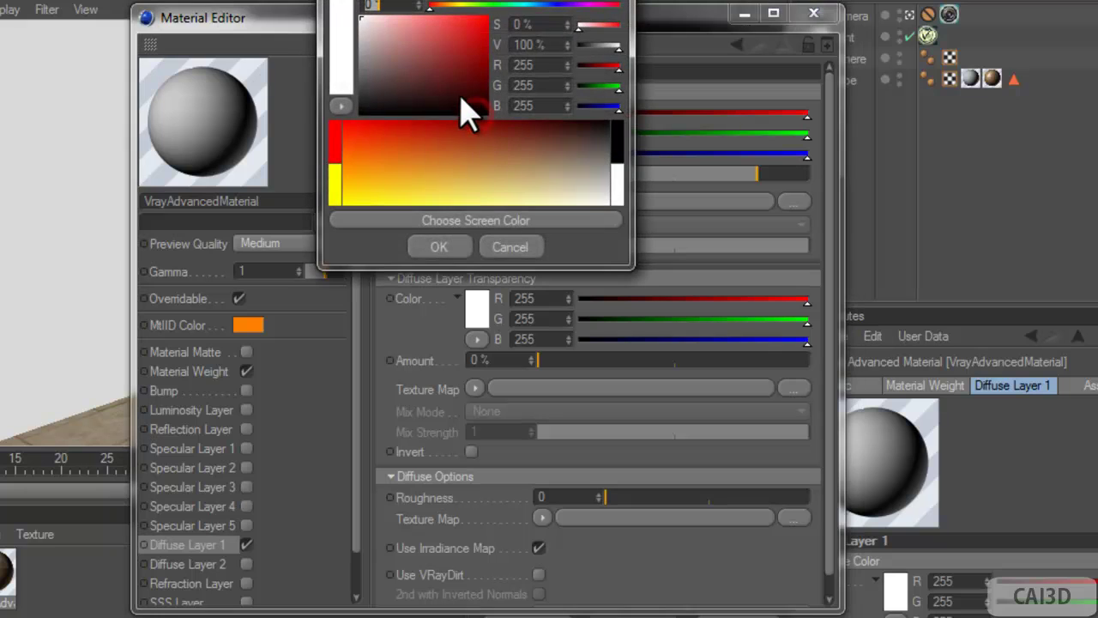
mouse_move(417, 111)
mouse_down()
mouse_move(391, 82)
mouse_move(400, 89)
mouse_up()
click(417, 221)
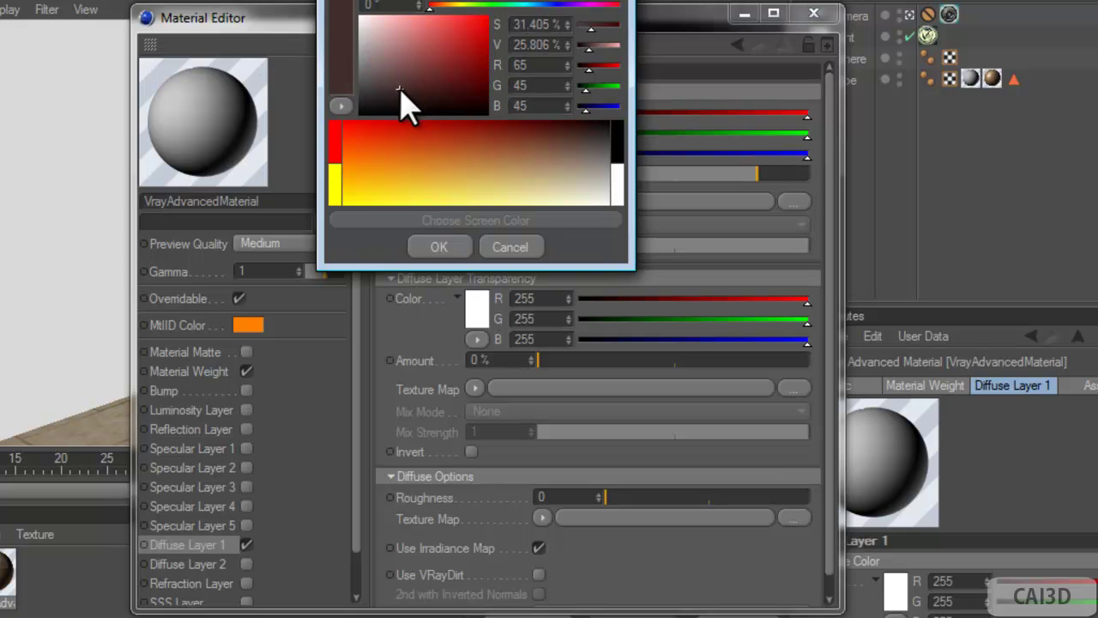
click(440, 248)
Enable the dark brown material's Reflection Layer and set its transparency amount to 90 %.
click(213, 429)
click(248, 429)
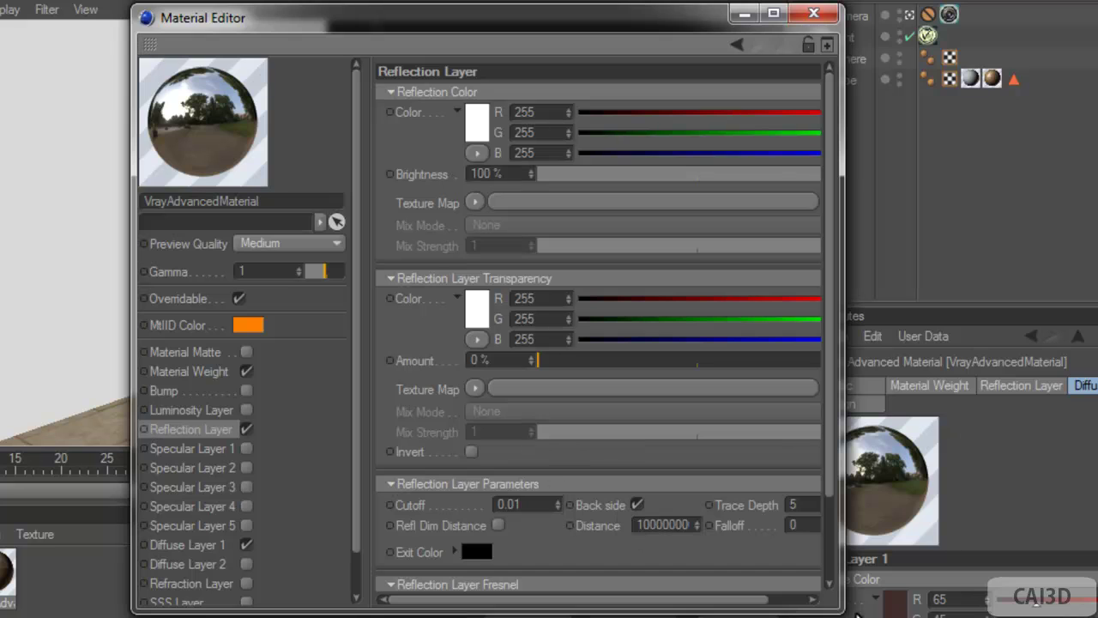
drag(842, 611, 1096, 614)
click(1048, 359)
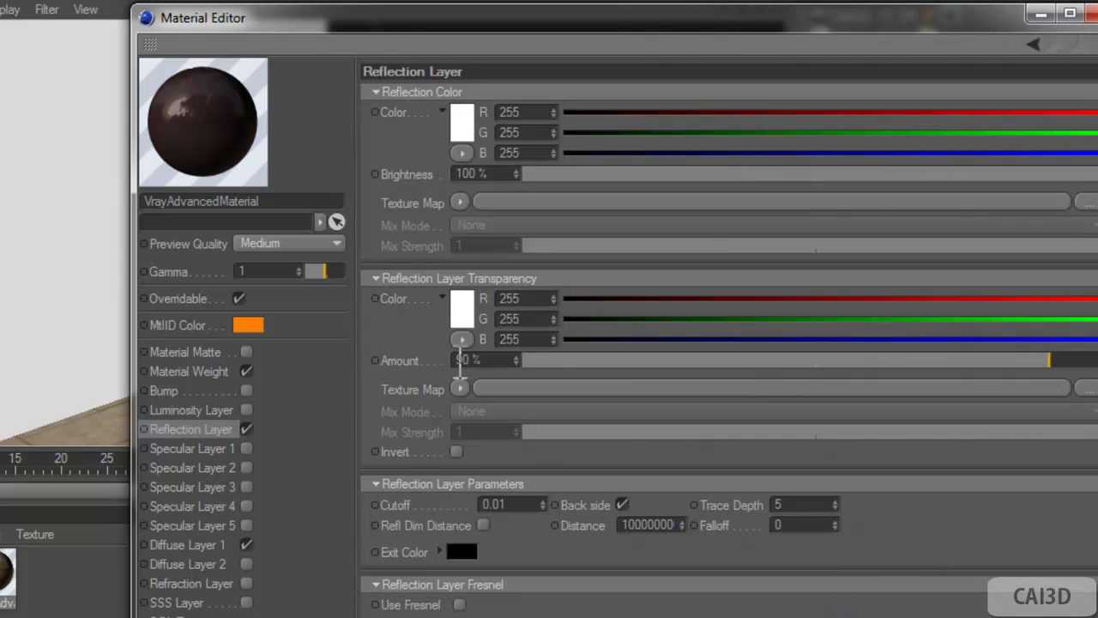
Load a Fresnel shader as the reflection transparency's texture map and open its shader properties.
click(459, 389)
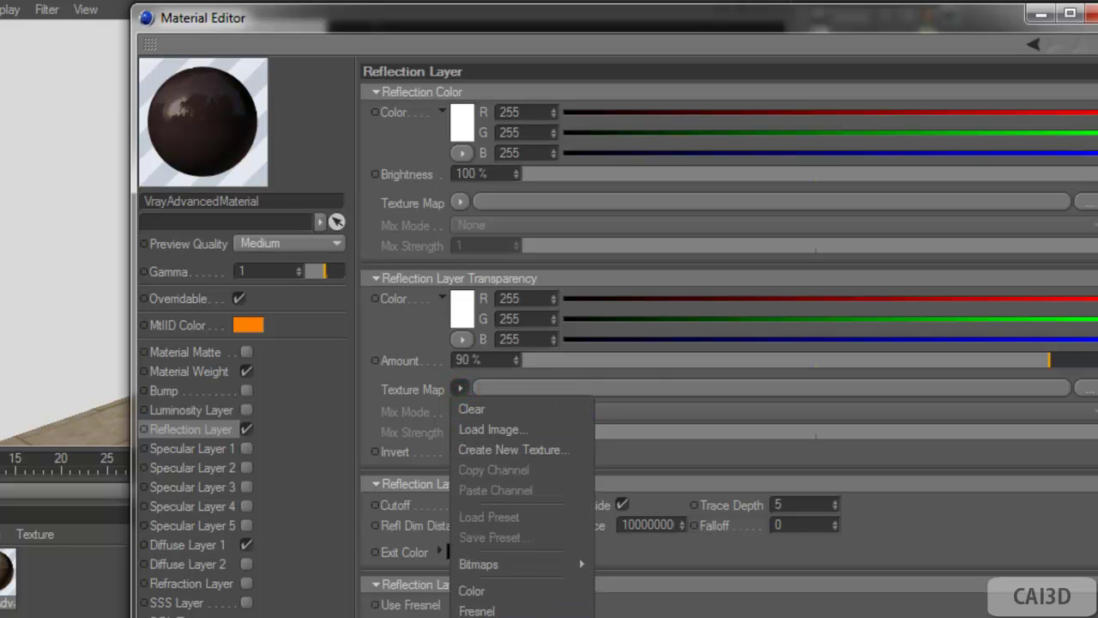
click(477, 611)
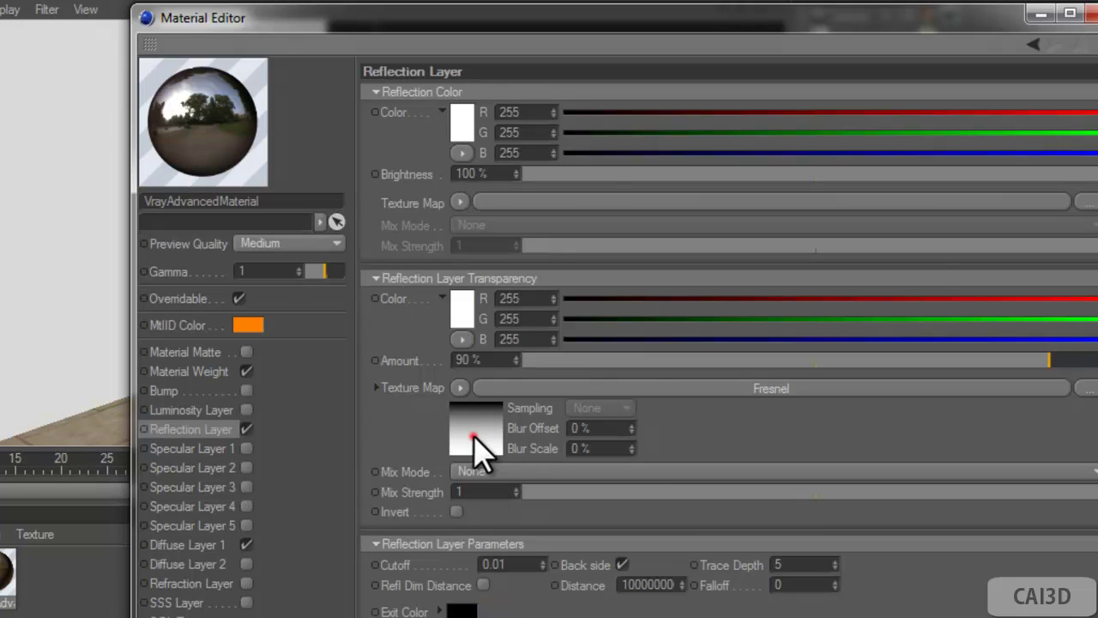
click(473, 437)
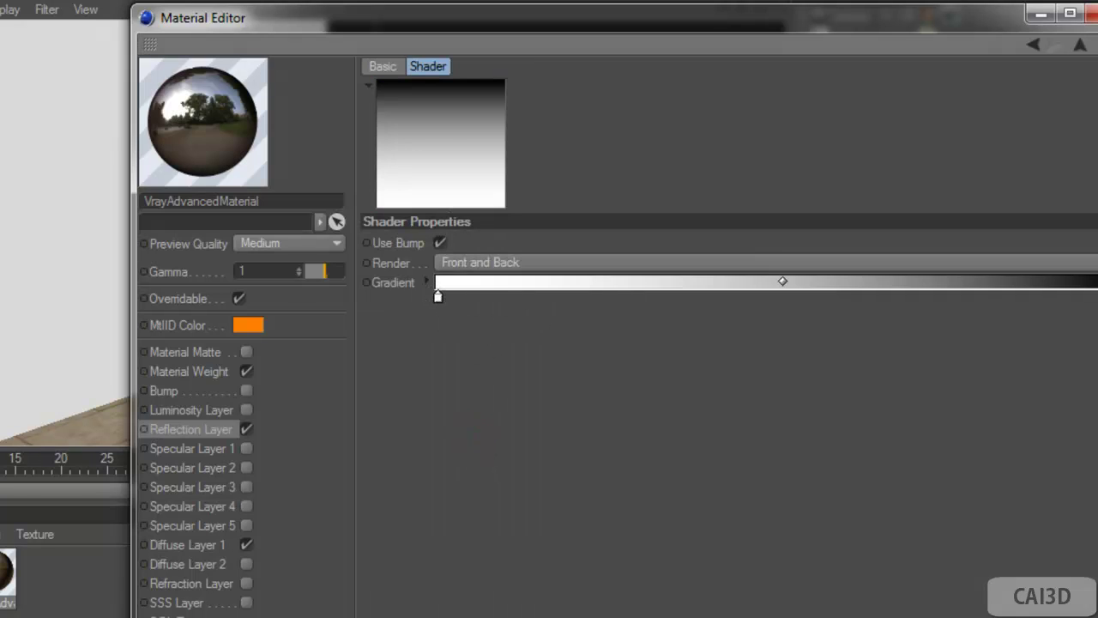
Try a mid-grey for the white knot of the Fresnel gradient, and set the knot back to white.
double_click(438, 297)
drag(326, 270, 324, 242)
click(417, 435)
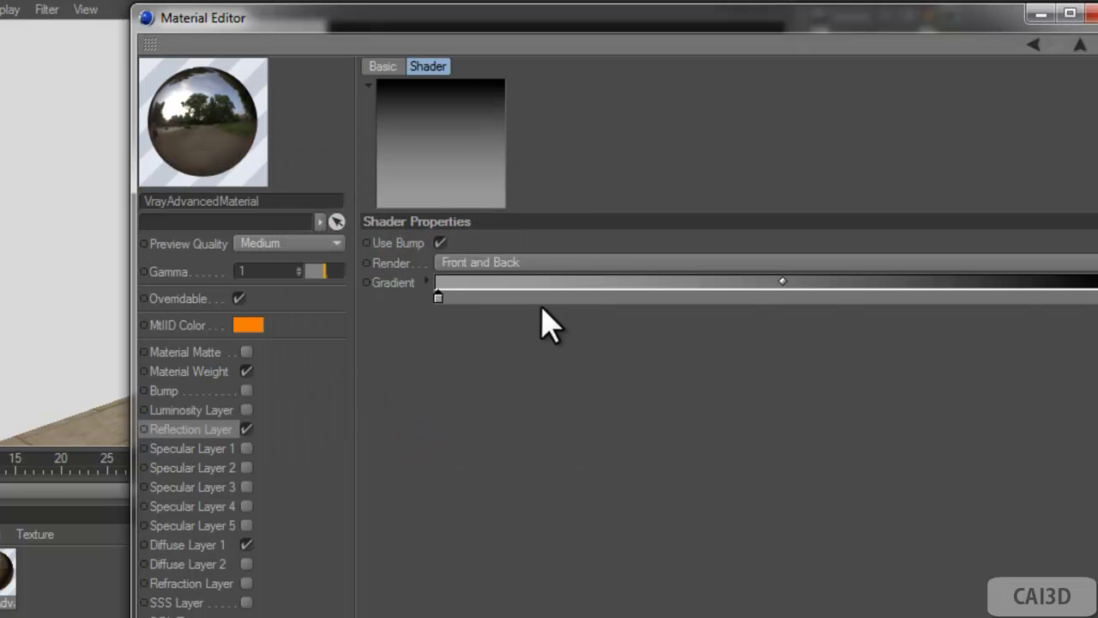
double_click(439, 296)
drag(414, 233, 232, 183)
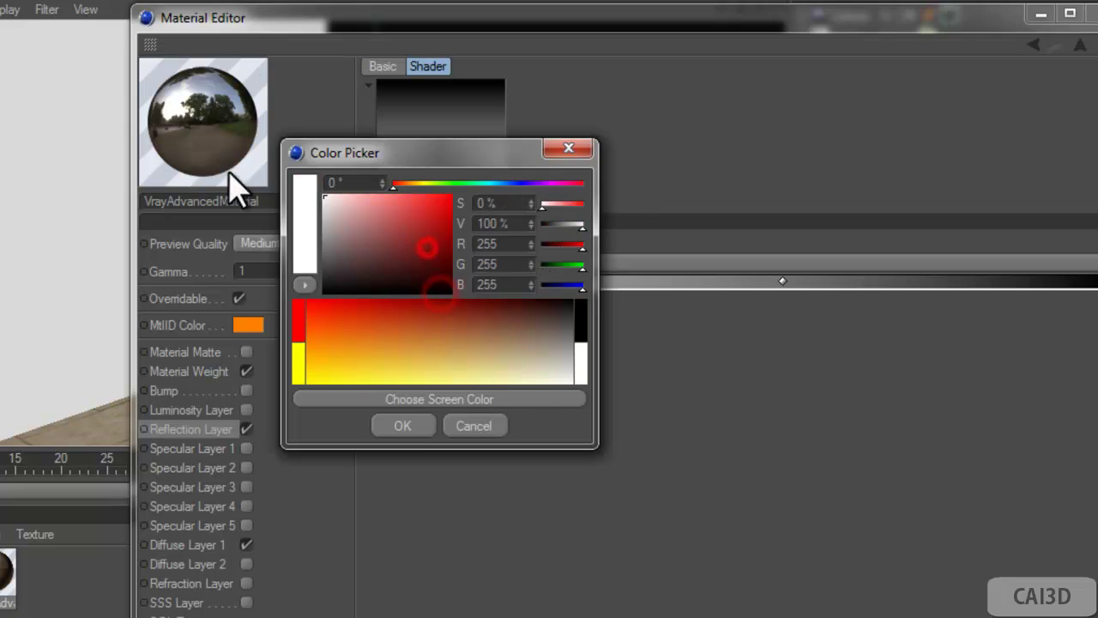
click(405, 426)
Shift the Fresnel gradient's midpoint towards its black end and set the reflection brightness to 10 %.
drag(783, 280, 909, 285)
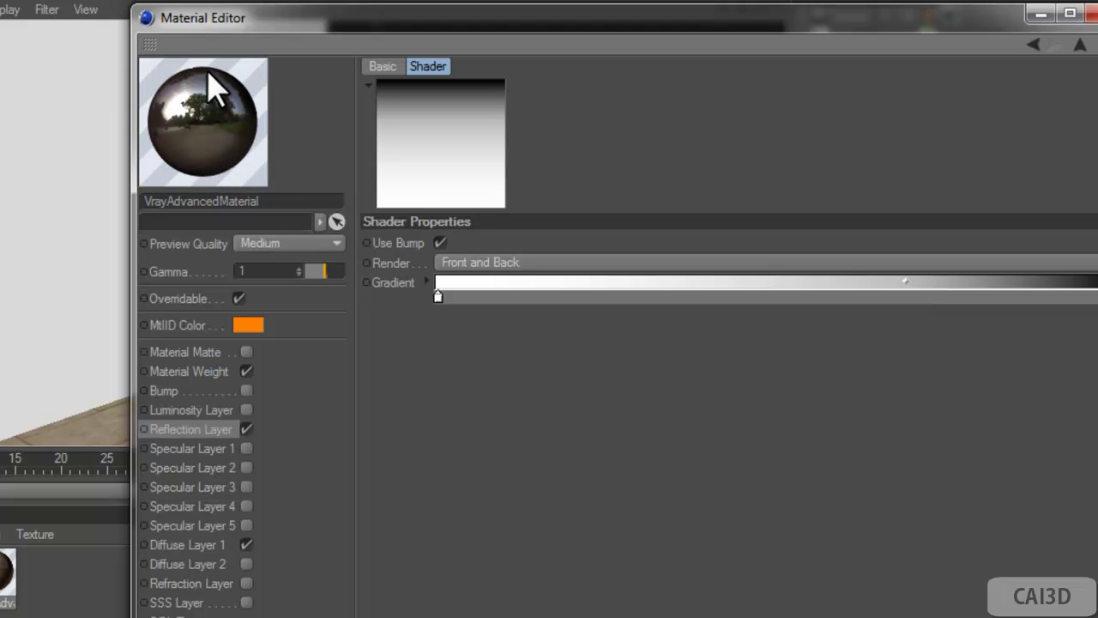
click(191, 429)
drag(688, 175, 679, 178)
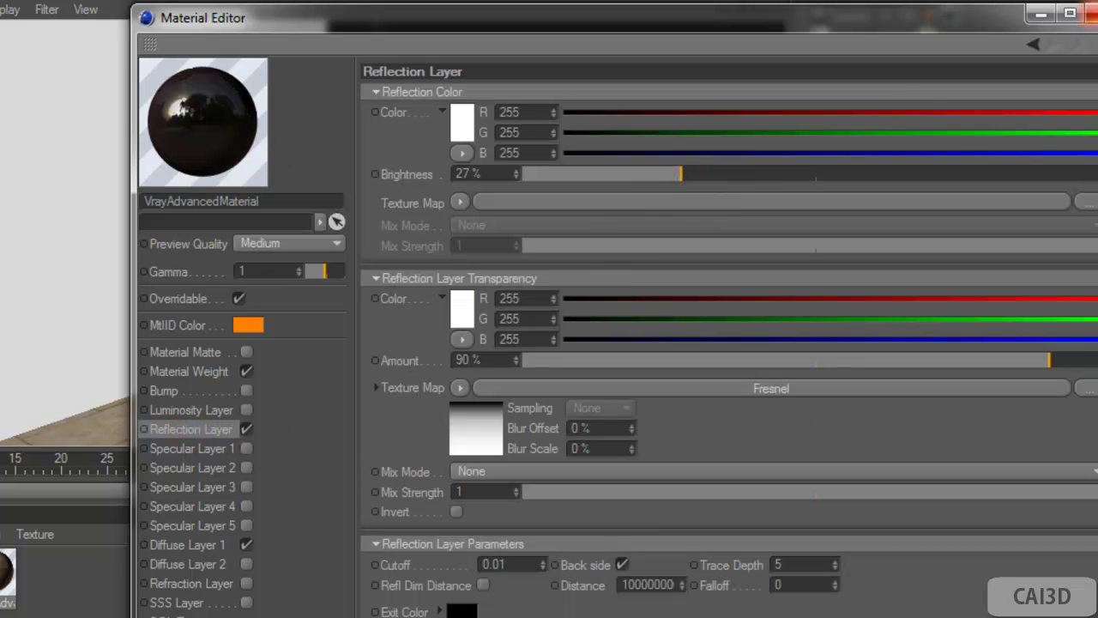
drag(603, 175, 580, 204)
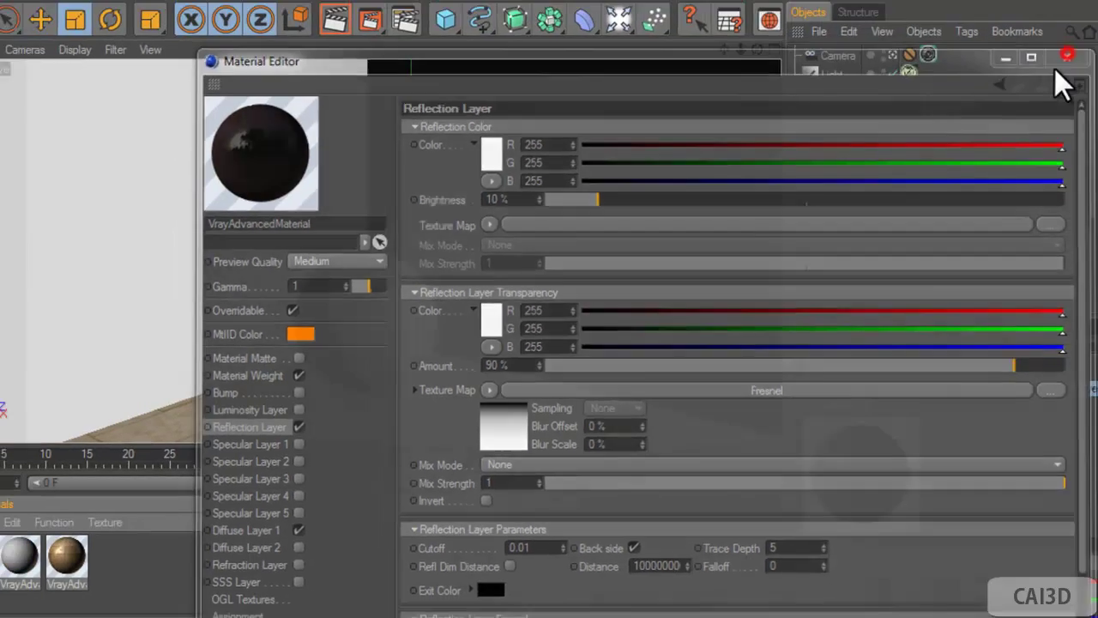
click(1065, 56)
Cut a loop around the Cube's walls about 23 cm above the floor using the Knife in Loop mode.
click(823, 147)
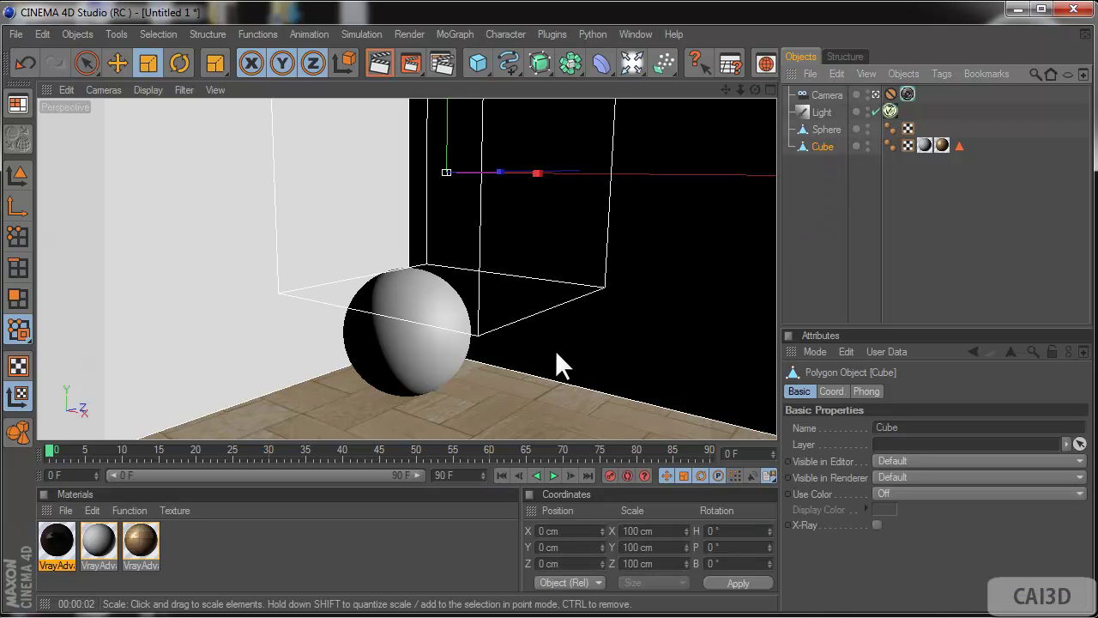
key(k)
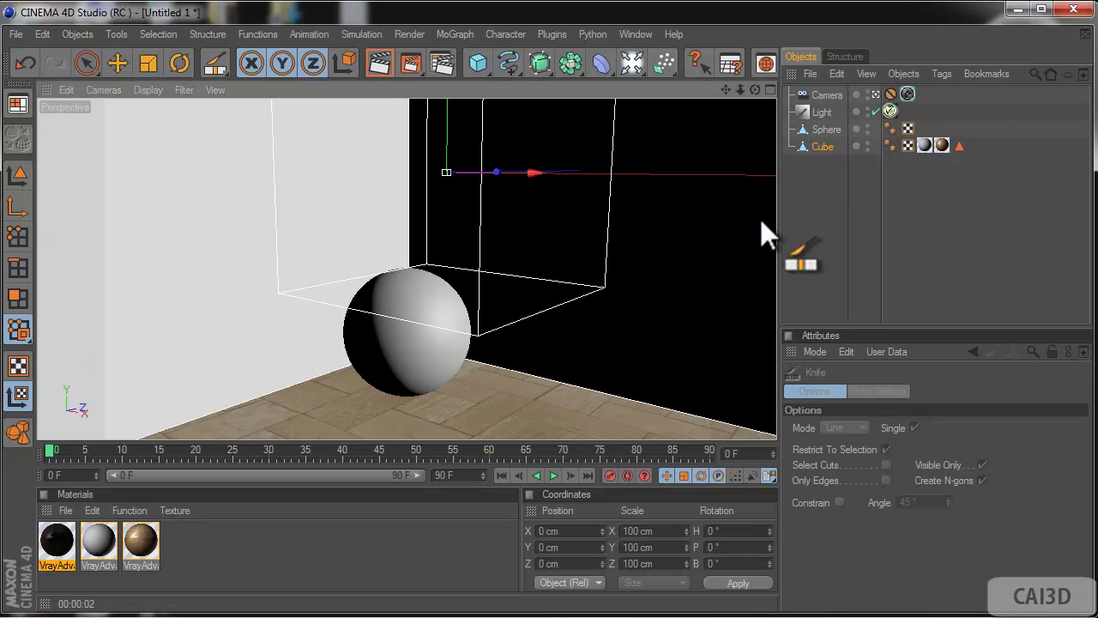
click(18, 297)
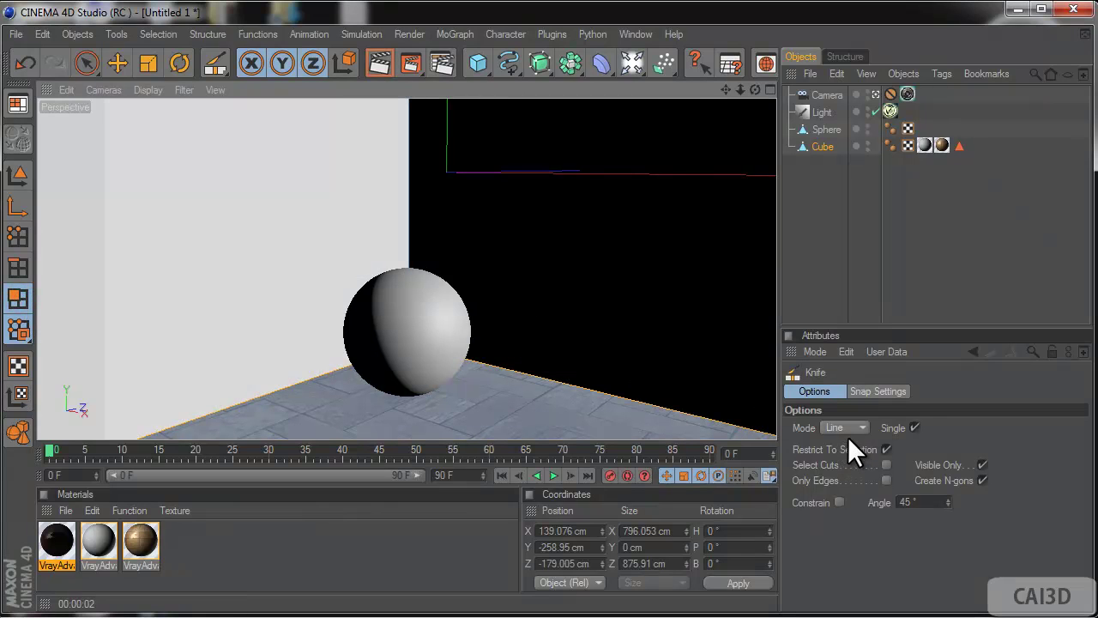
click(845, 427)
click(842, 493)
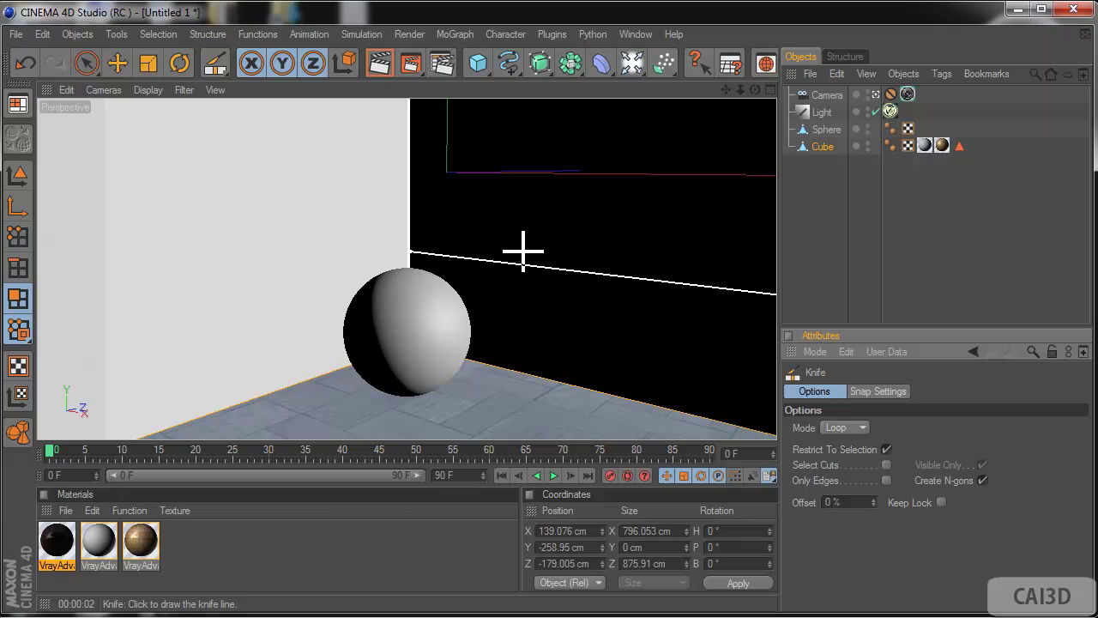
click(523, 251)
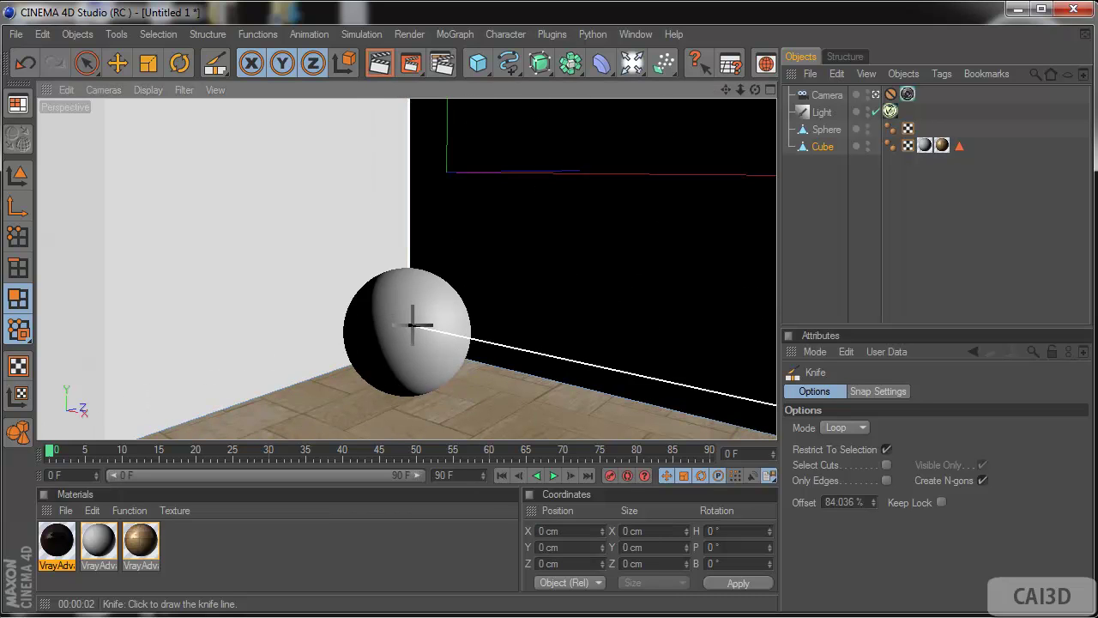
click(875, 94)
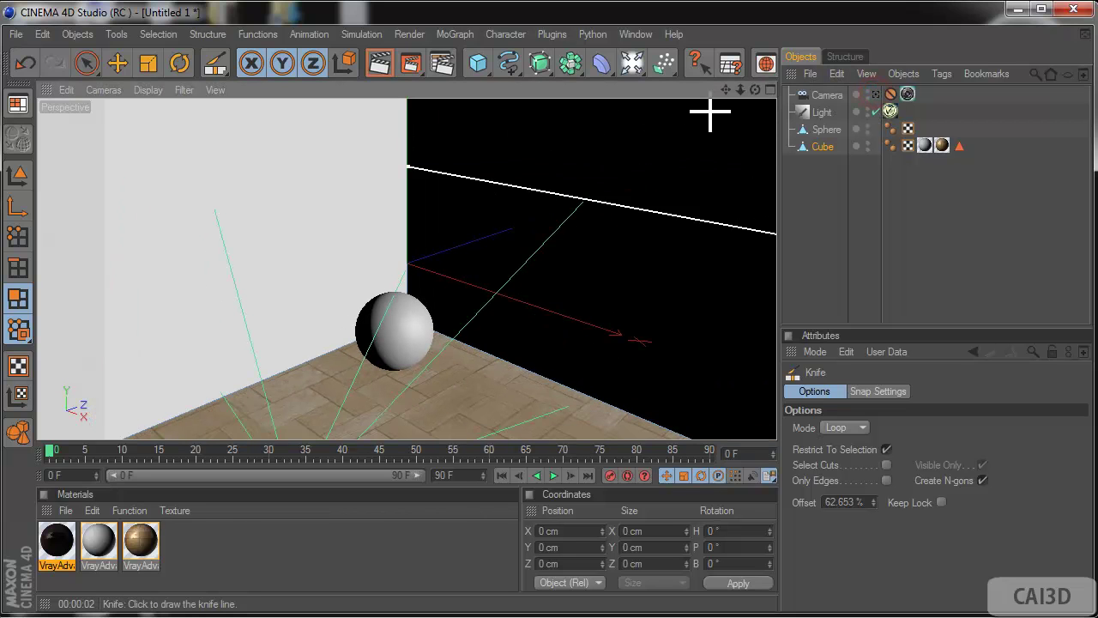
drag(724, 92, 605, 9)
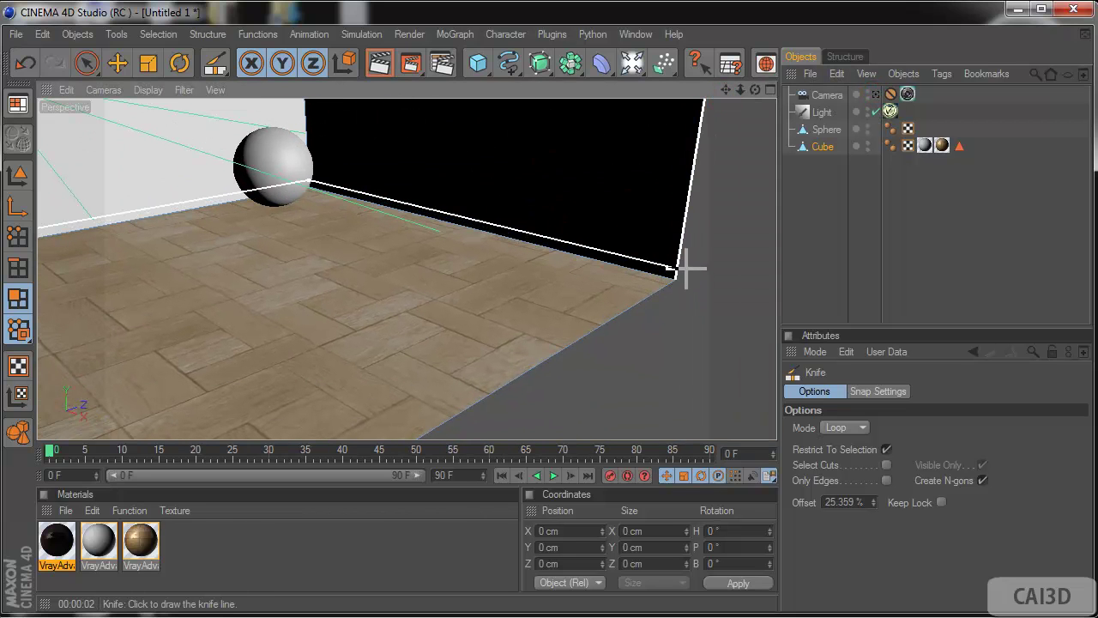
click(686, 264)
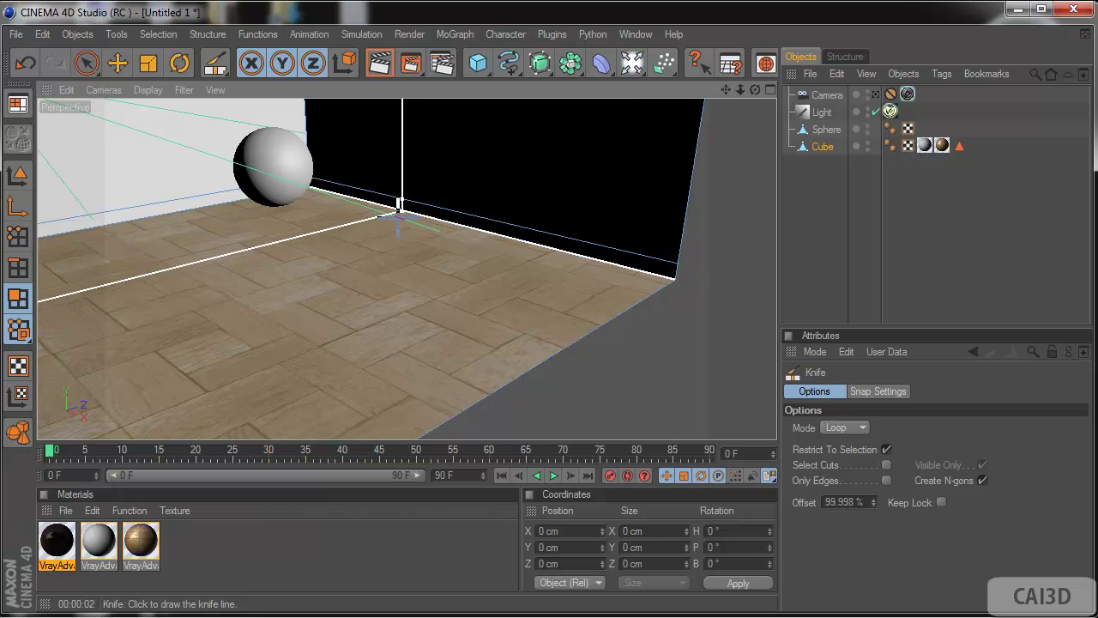
Loop-select the low wall strip along the floor and extrude it by -9 cm to form a skirting board.
key(m)
key(l)
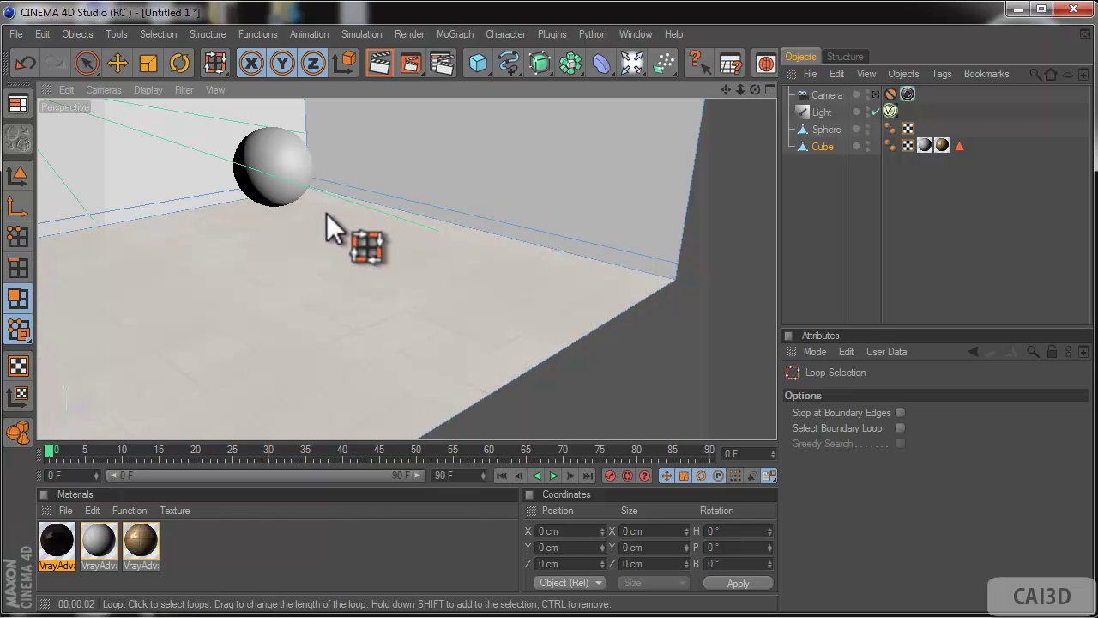
click(306, 179)
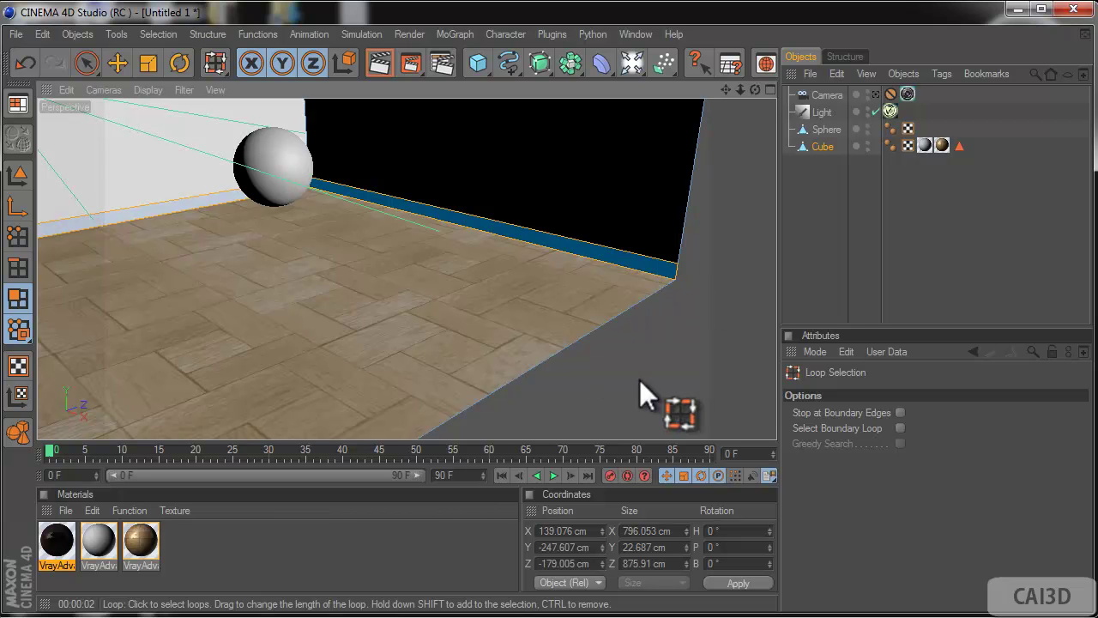
key(d)
click(874, 94)
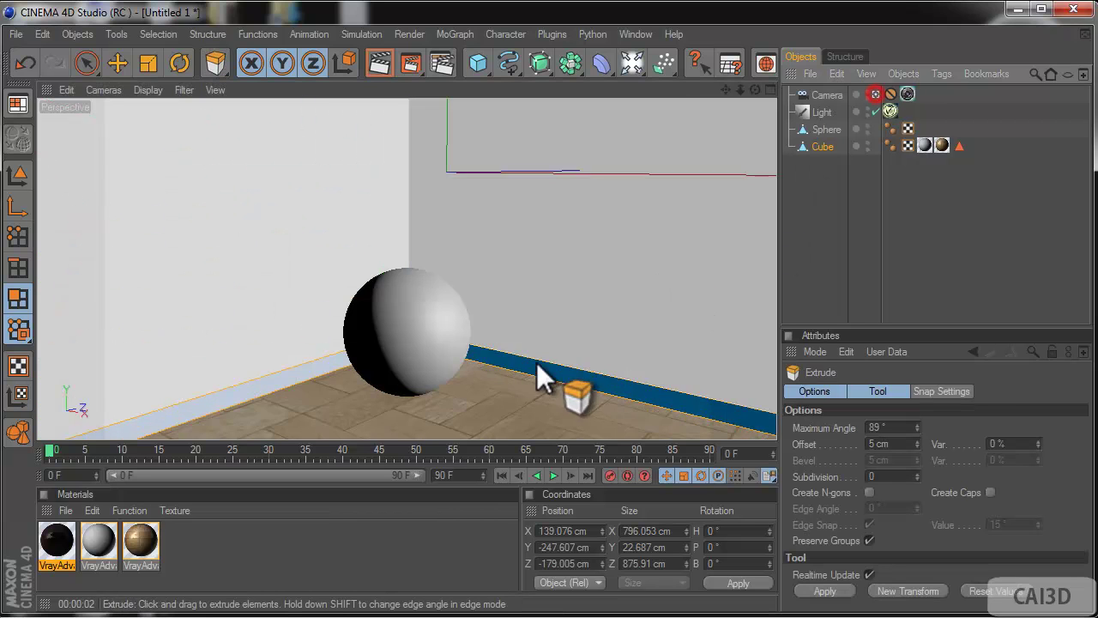
drag(550, 404, 549, 404)
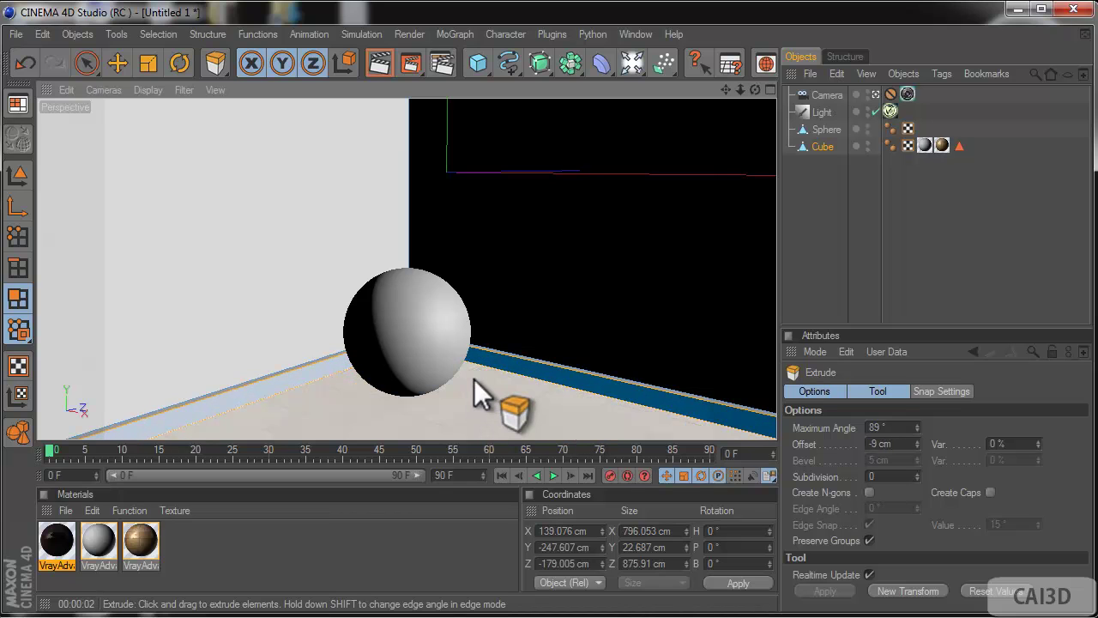
Invert the polygon selection and invert it back to the skirting board.
key(u)
key(i)
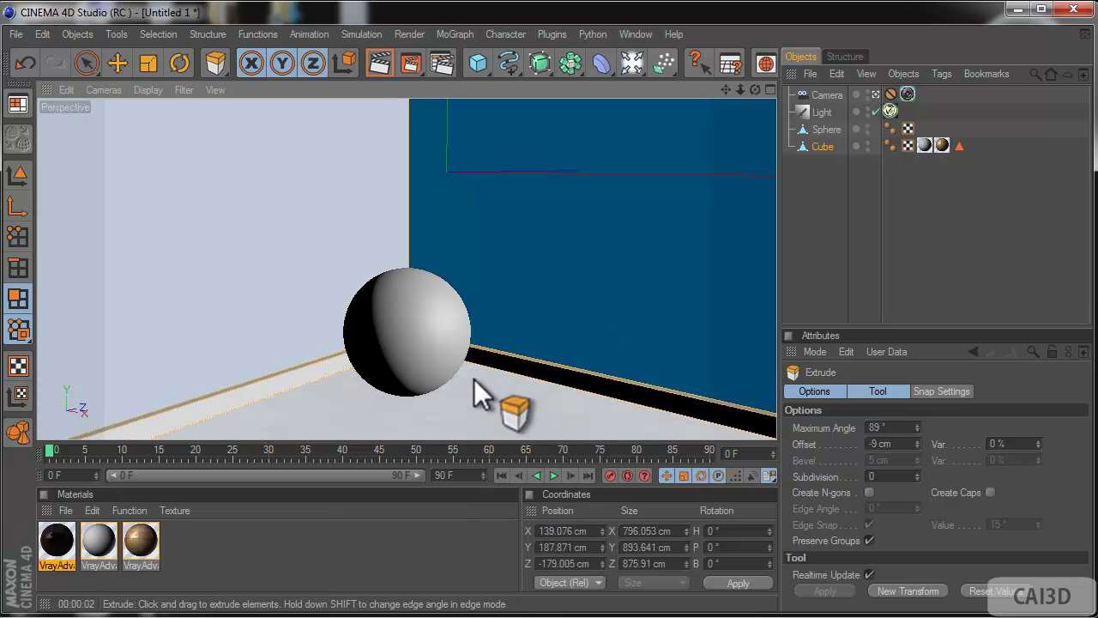
key(u)
key(i)
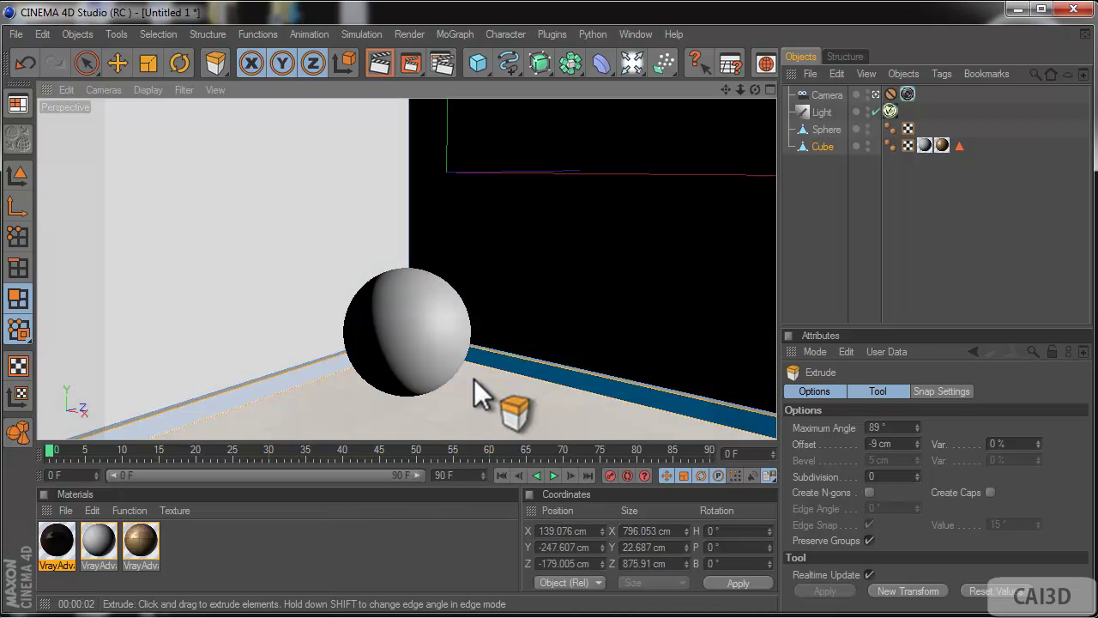
key(u)
key(Escape)
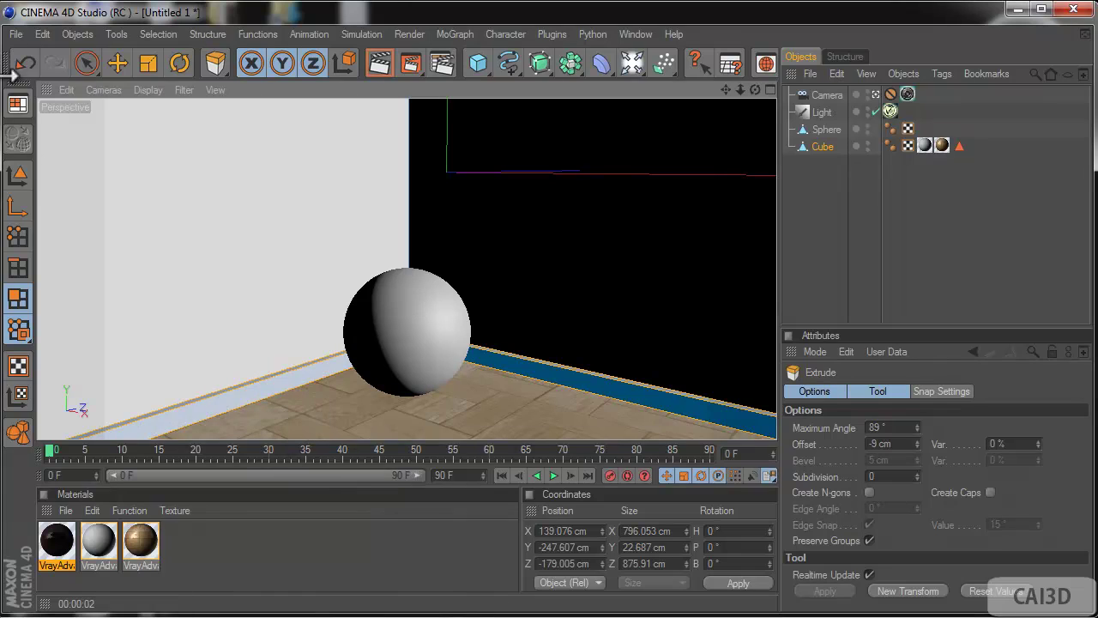
Apply the dark brown reflective material to the selected skirting board polygons and deselect the Cube.
drag(57, 541, 210, 407)
click(874, 217)
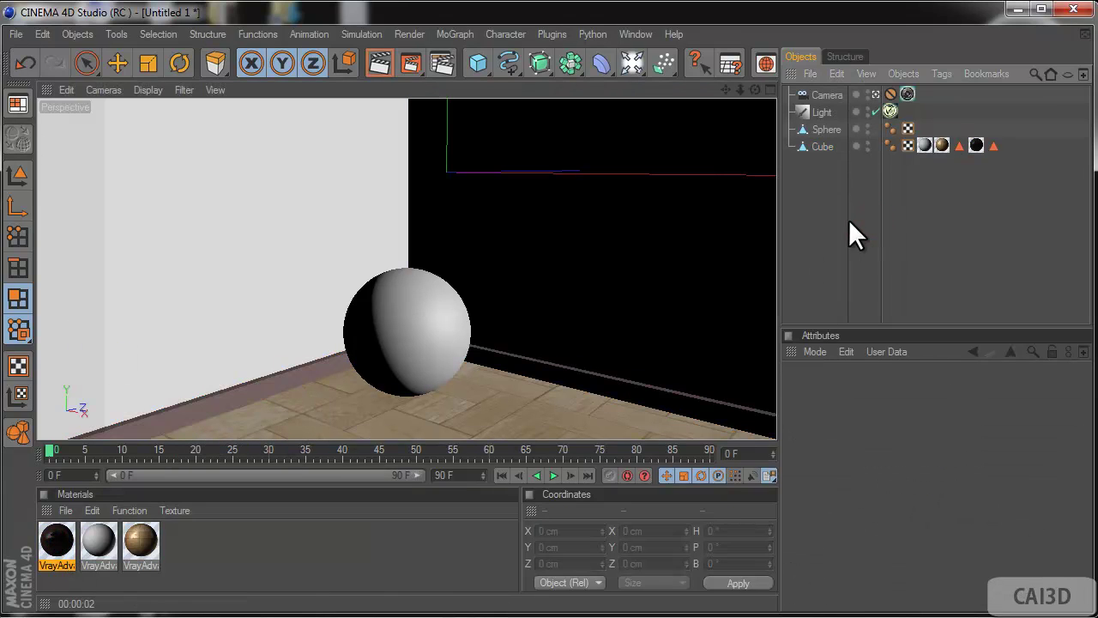
Duplicate the plain grey material and set the copy's Diffuse Layer 1 colour to a light grey with 80 % value.
ctrl+drag(100, 538, 404, 375)
double_click(188, 536)
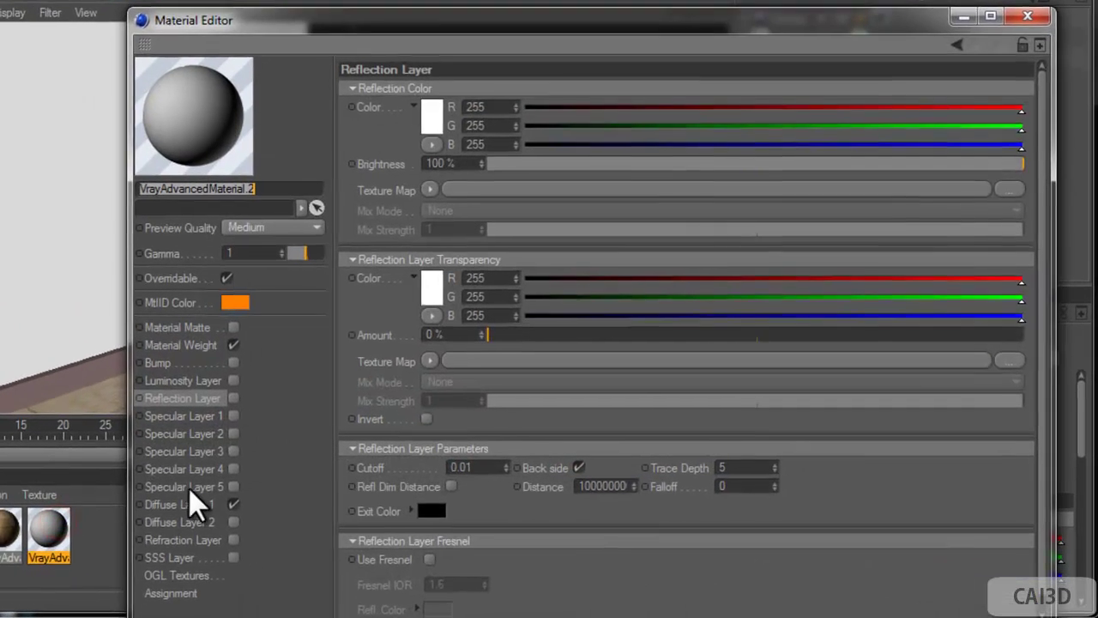
click(185, 503)
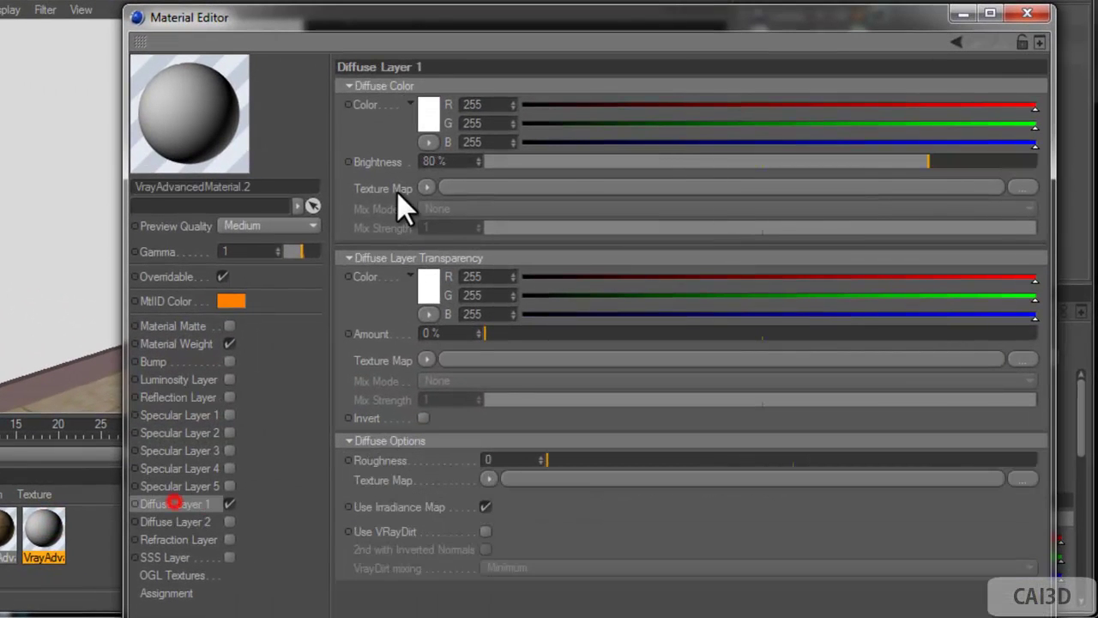
click(435, 125)
double_click(498, 61)
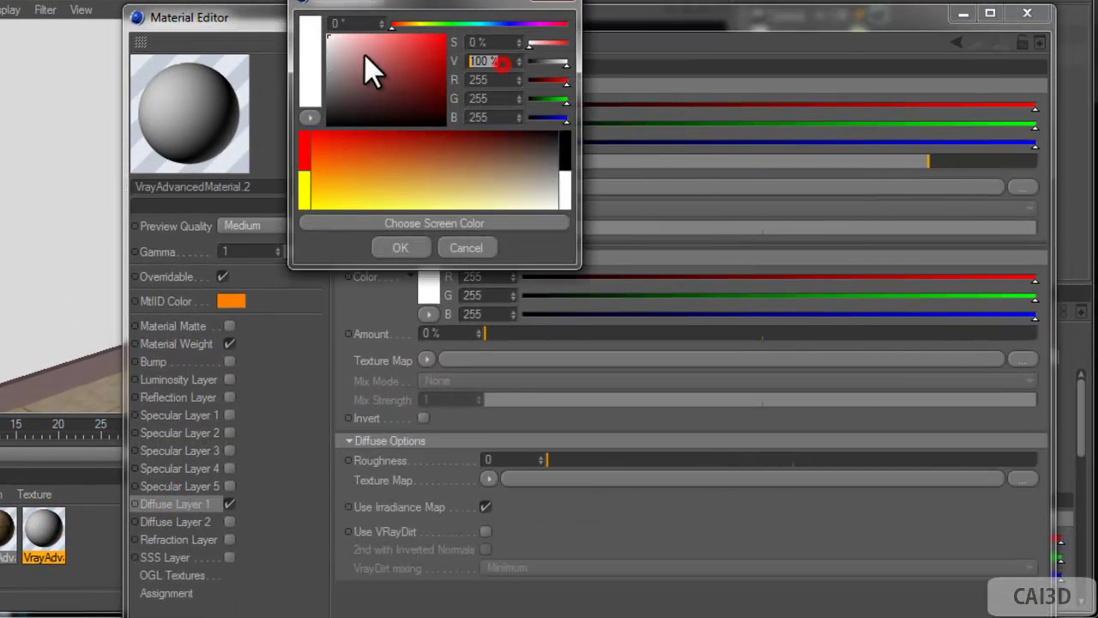
text(80)
key(Return)
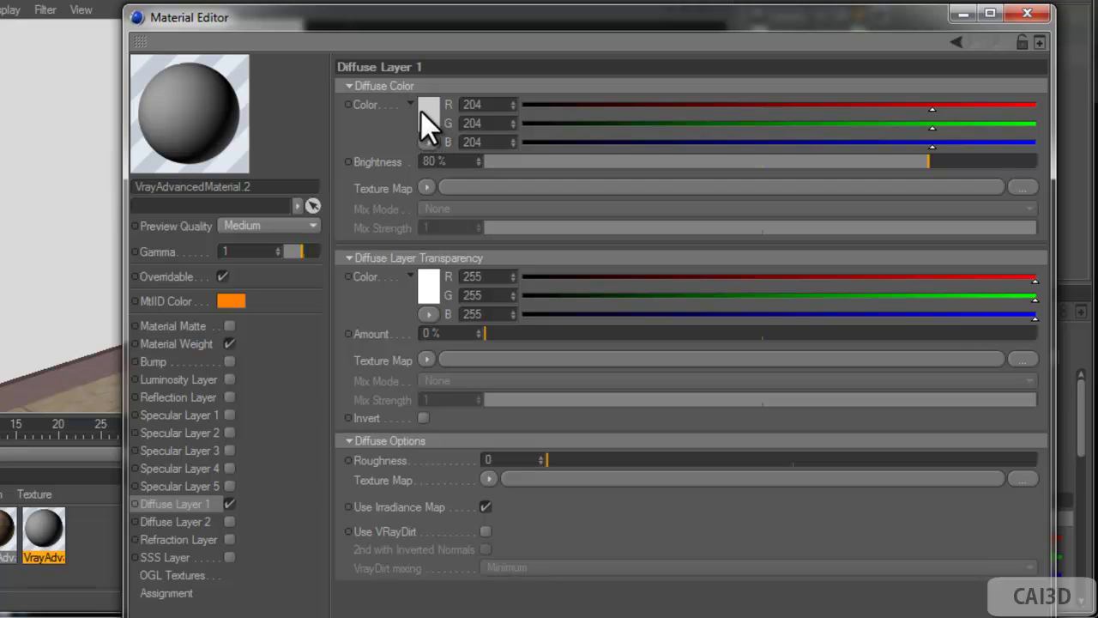
Enable Specular Layer 1 and Bump on the copied material, loading Concrete as the bump texture without copying it and setting the bump amount to -0.5 cm.
click(176, 414)
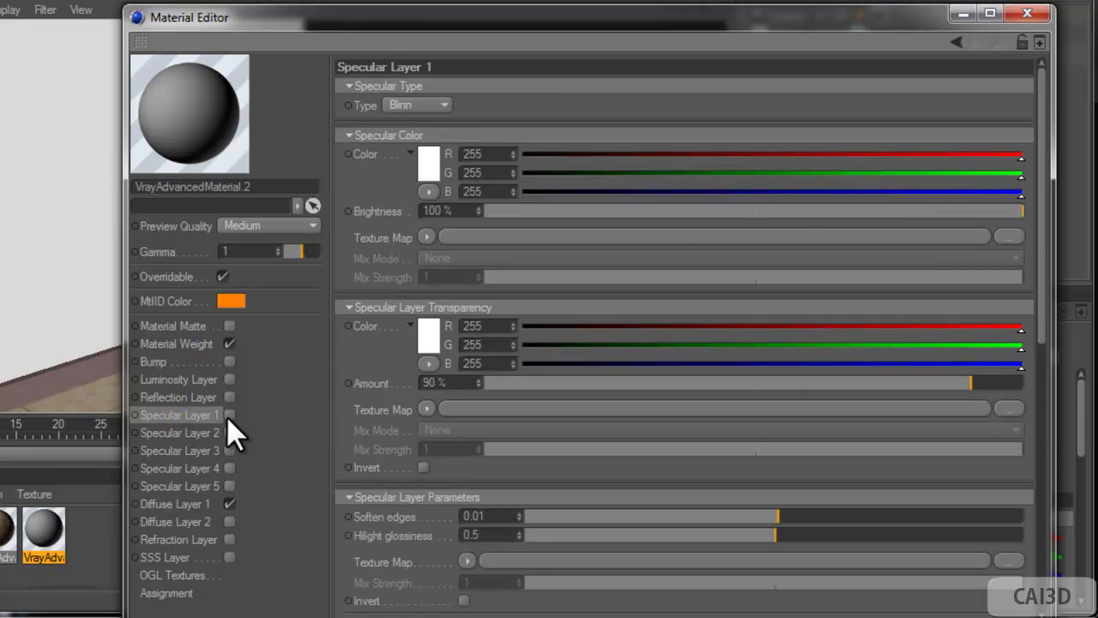
click(229, 414)
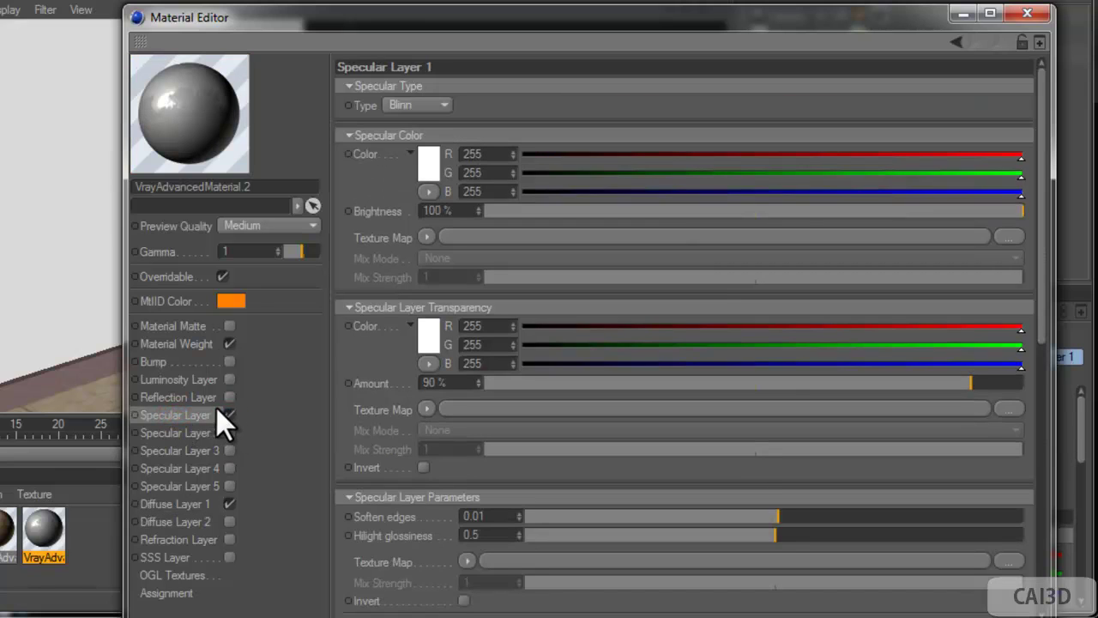
click(187, 361)
click(229, 361)
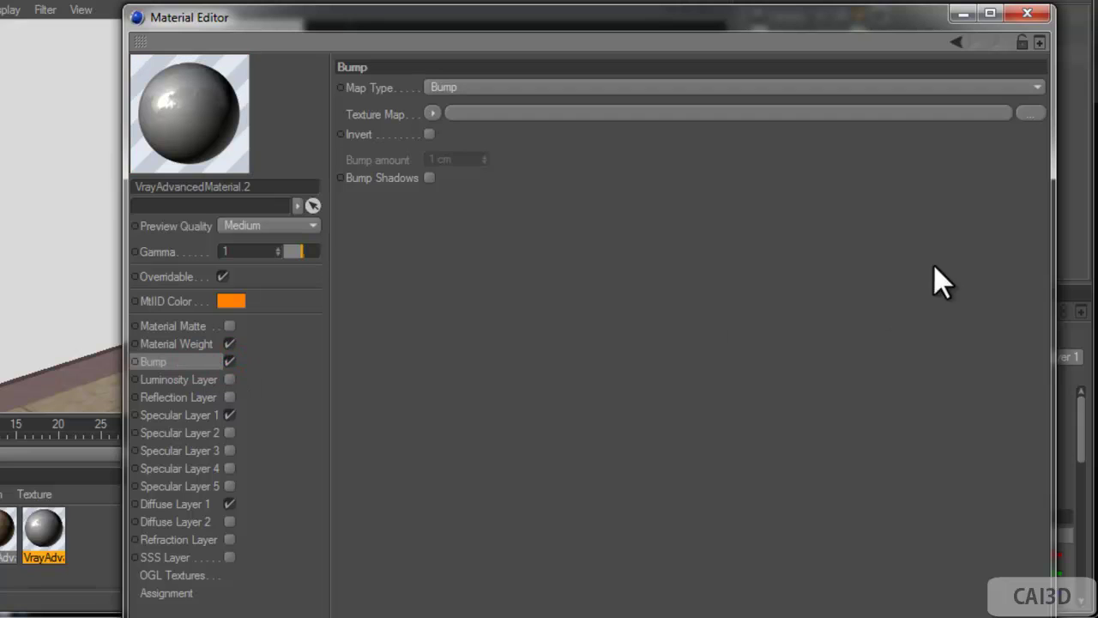
click(1030, 113)
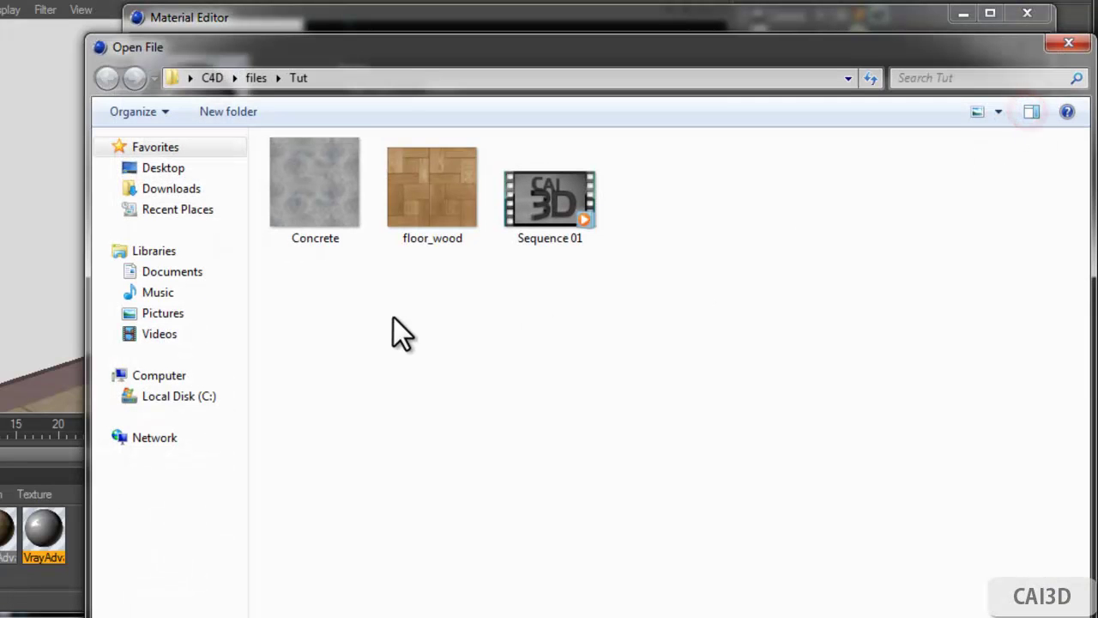
click(315, 201)
double_click(315, 200)
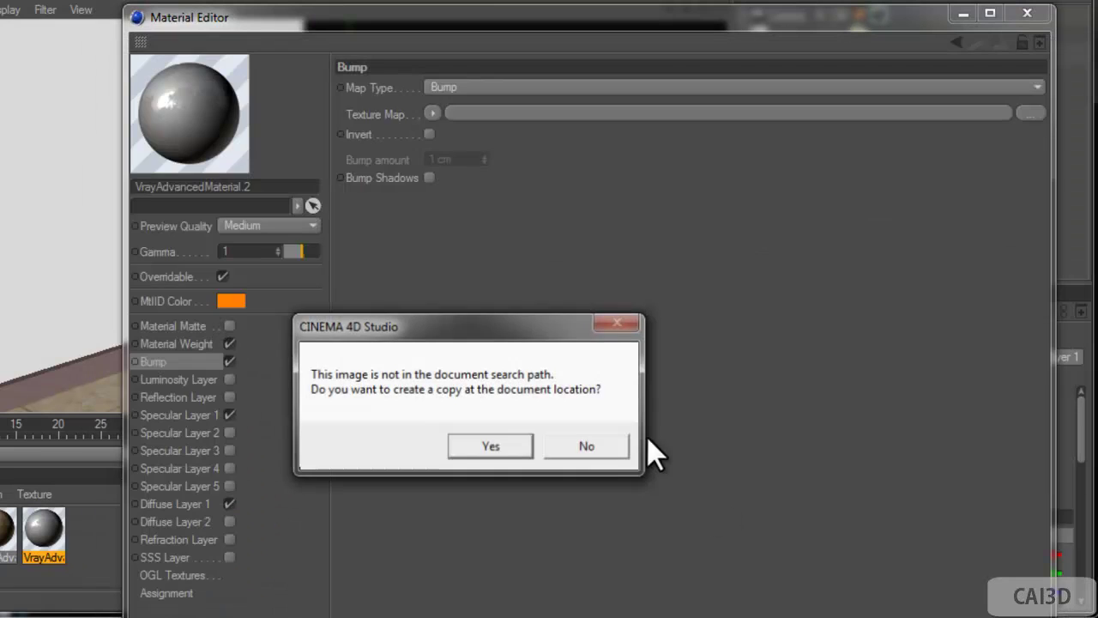
click(585, 444)
click(474, 231)
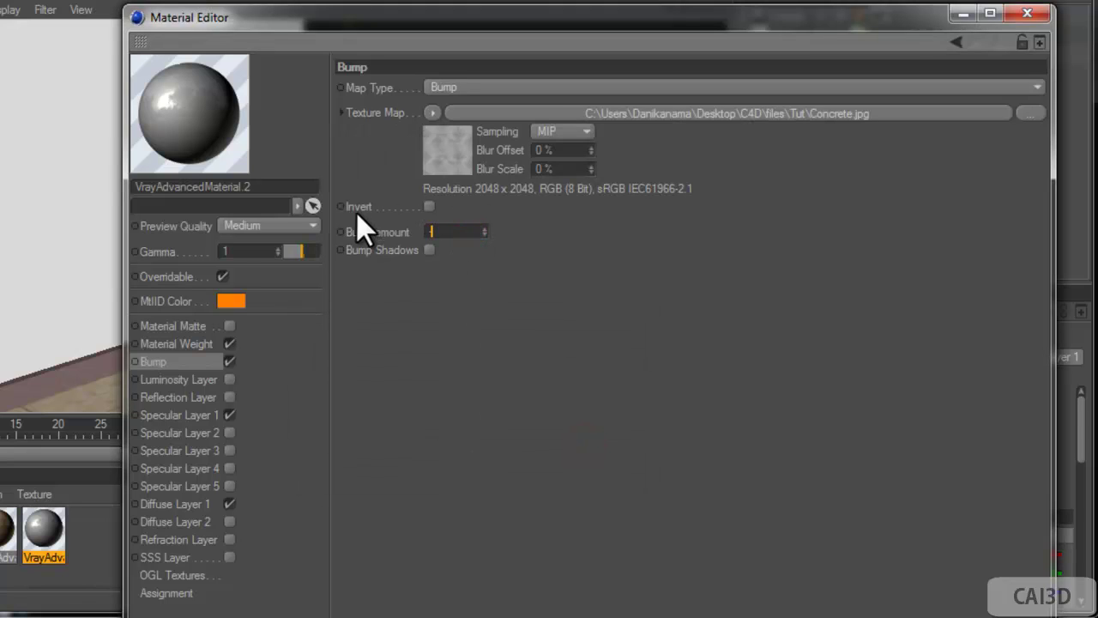
key(Return)
Set the Specular Layer 1 transparency amount to 80 % and apply the material to the Sphere.
click(175, 415)
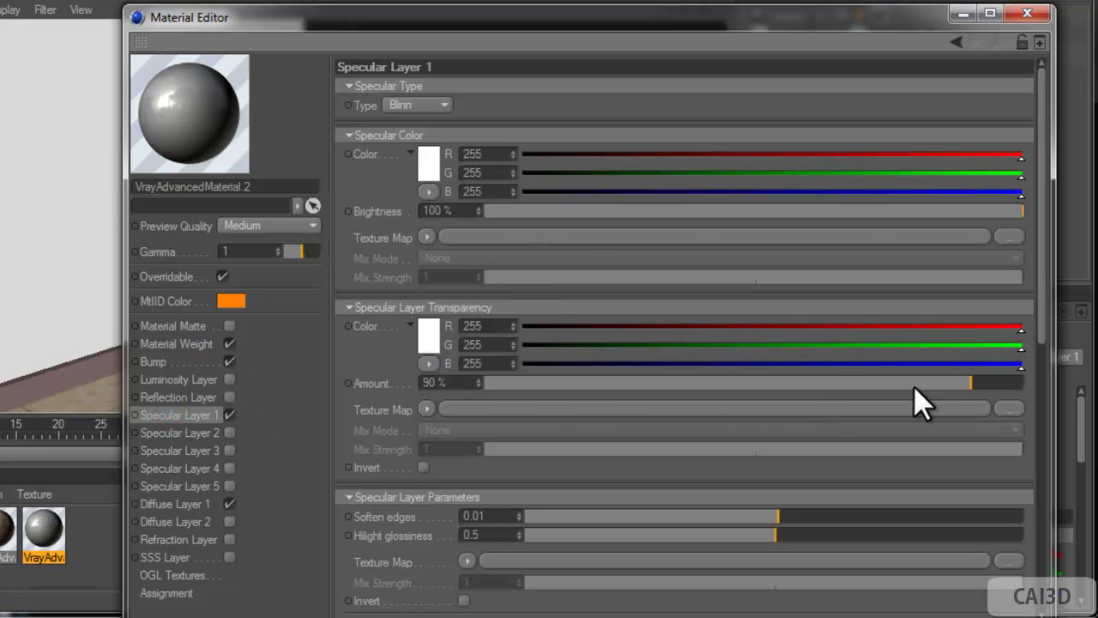
drag(921, 386, 891, 401)
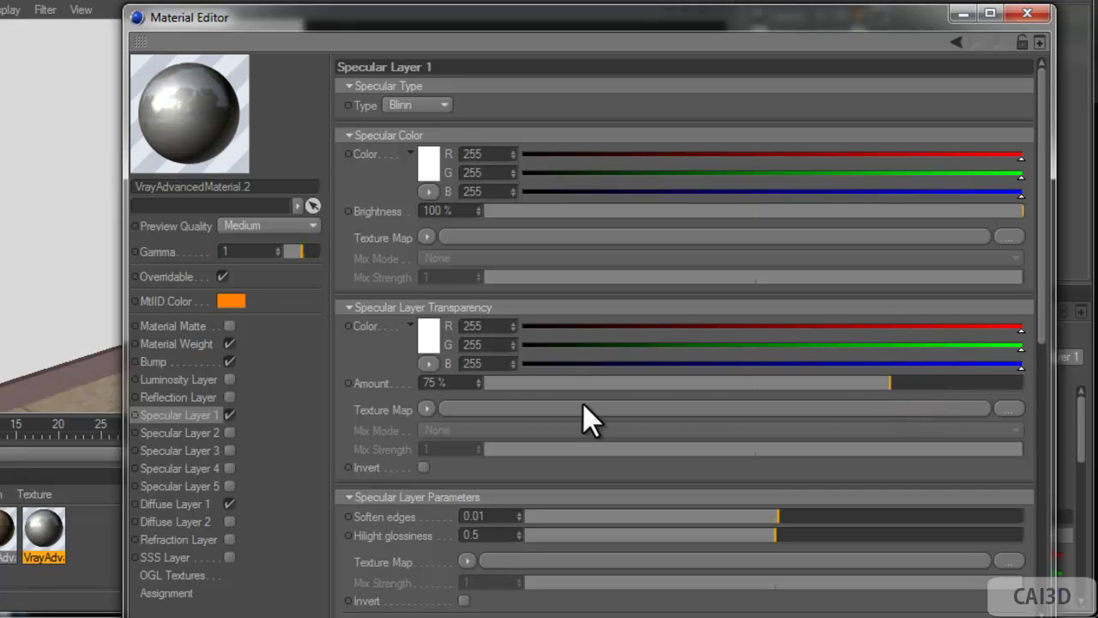
drag(477, 380, 477, 380)
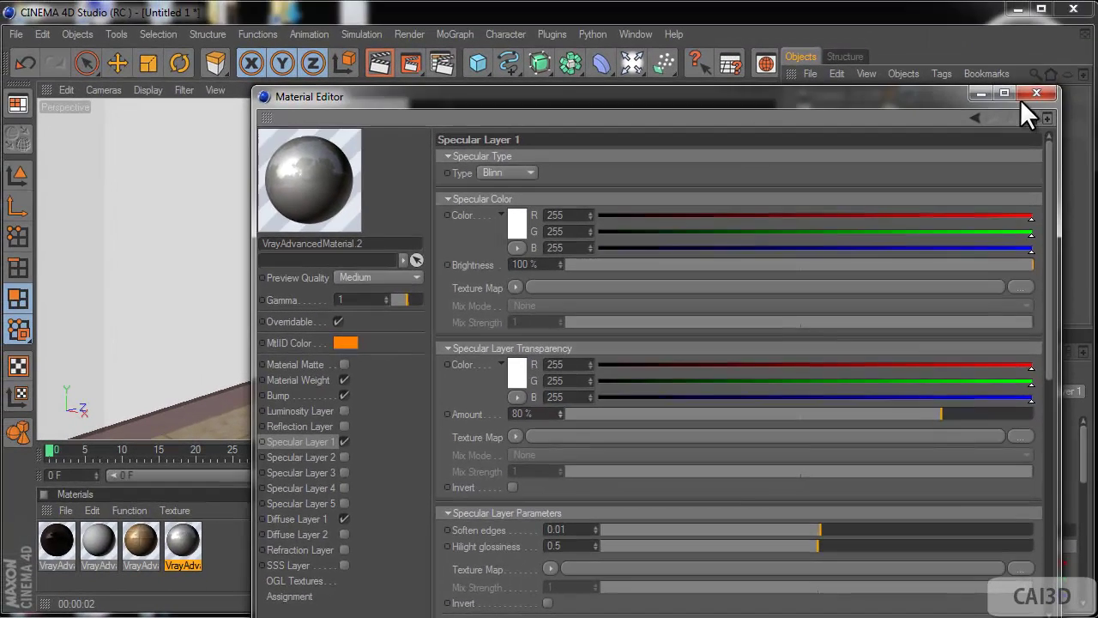
click(1027, 13)
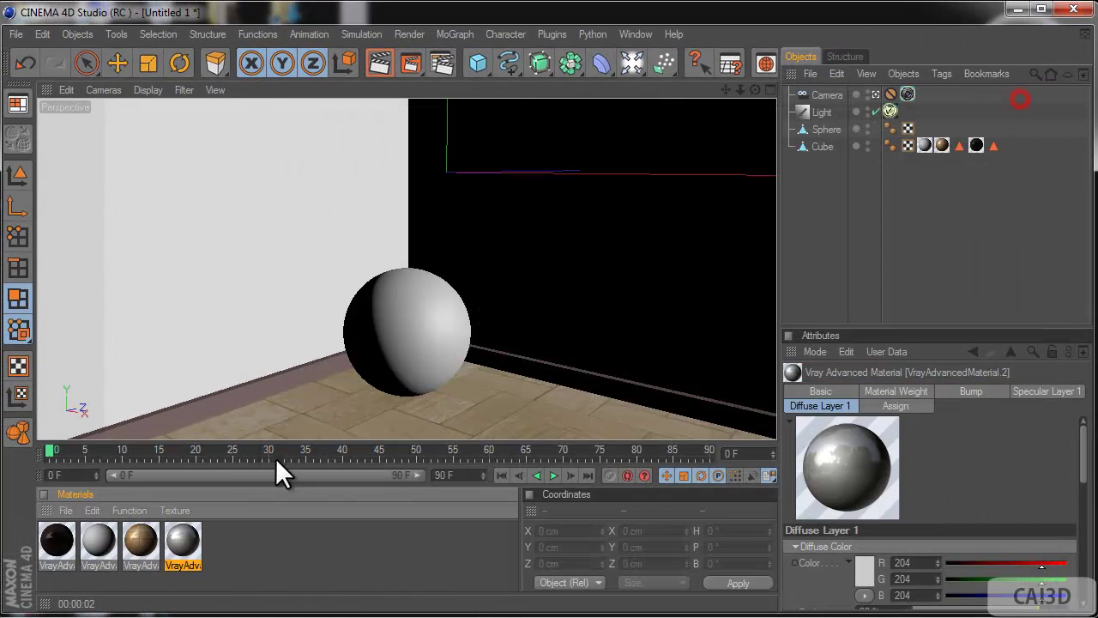
drag(197, 524, 386, 362)
Render a viewport region around the sphere to preview its new material, and clear the preview.
drag(403, 67, 442, 84)
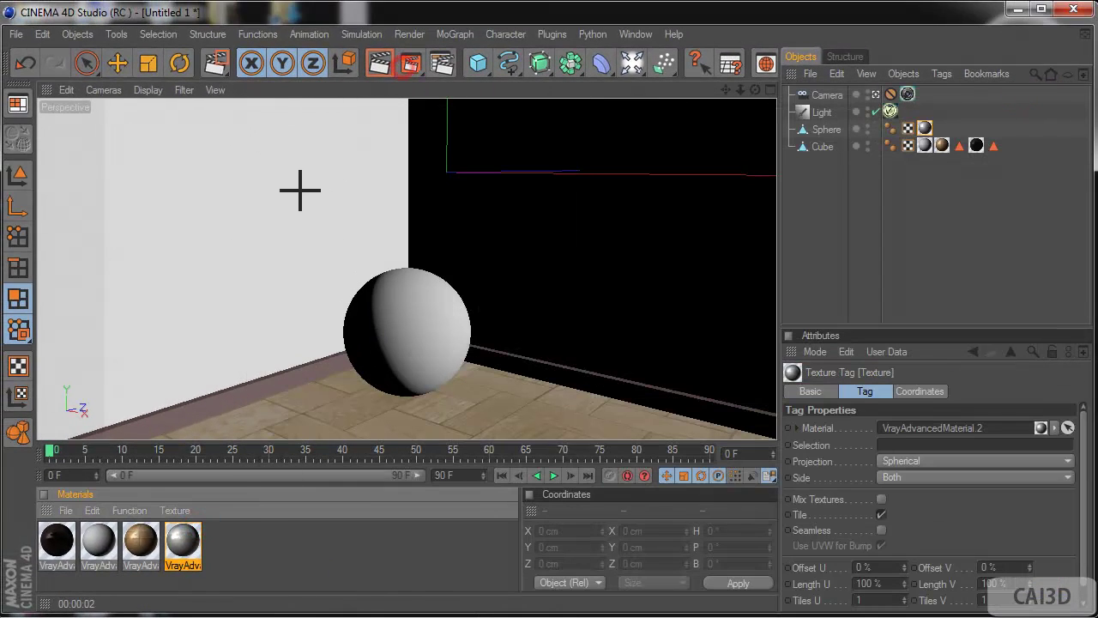
drag(295, 199, 489, 416)
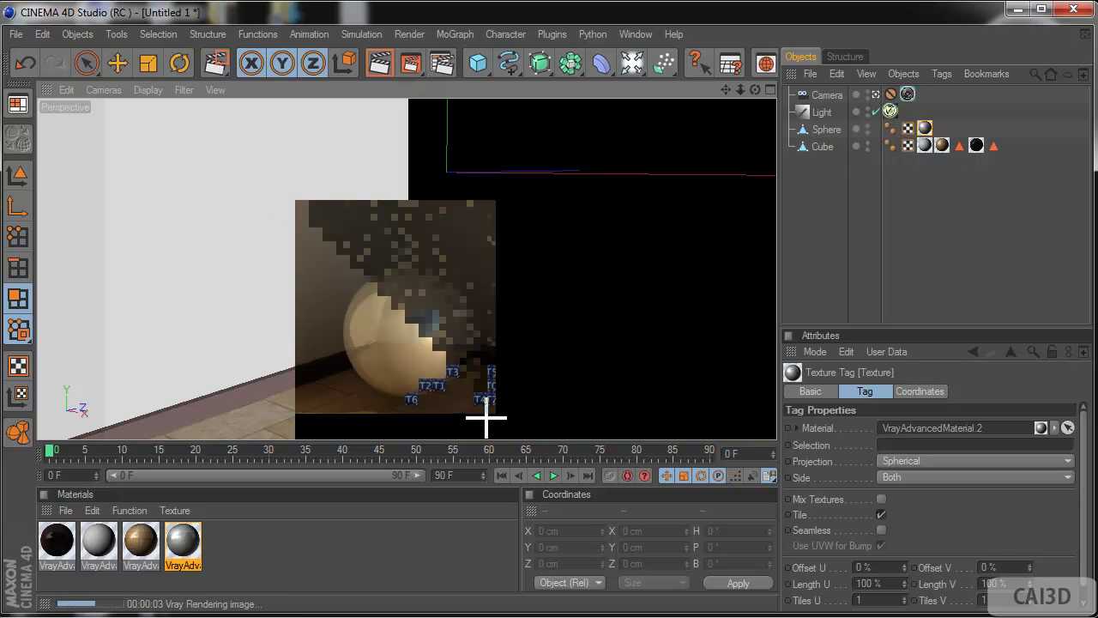
click(936, 263)
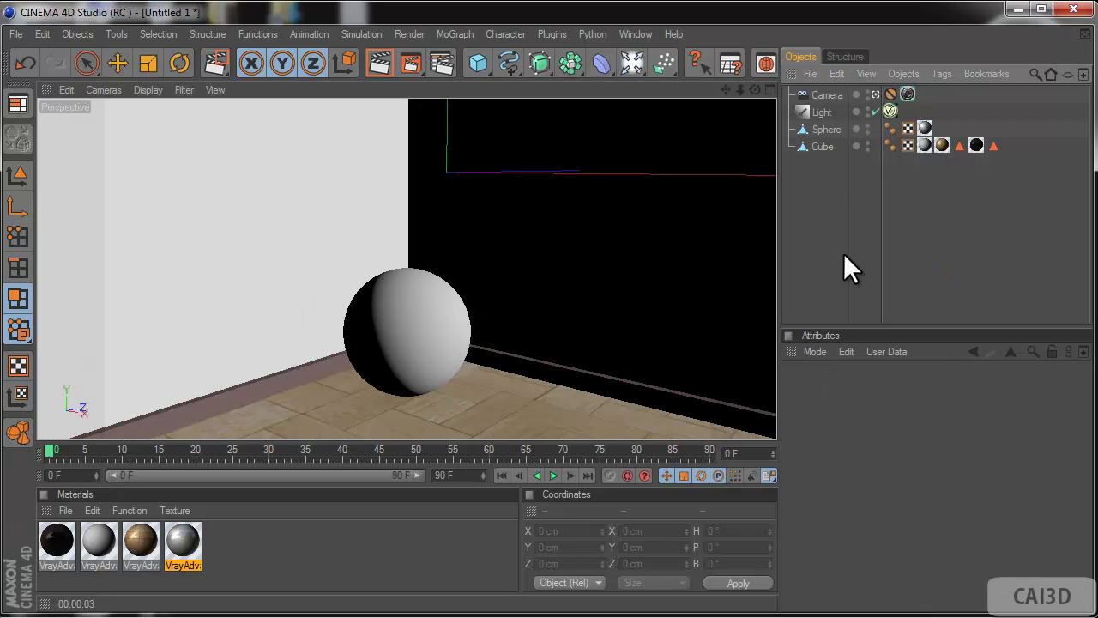
Render the full frame to the Picture Viewer, show it at 100 % and enlarge the viewer window to nearly full screen.
click(415, 59)
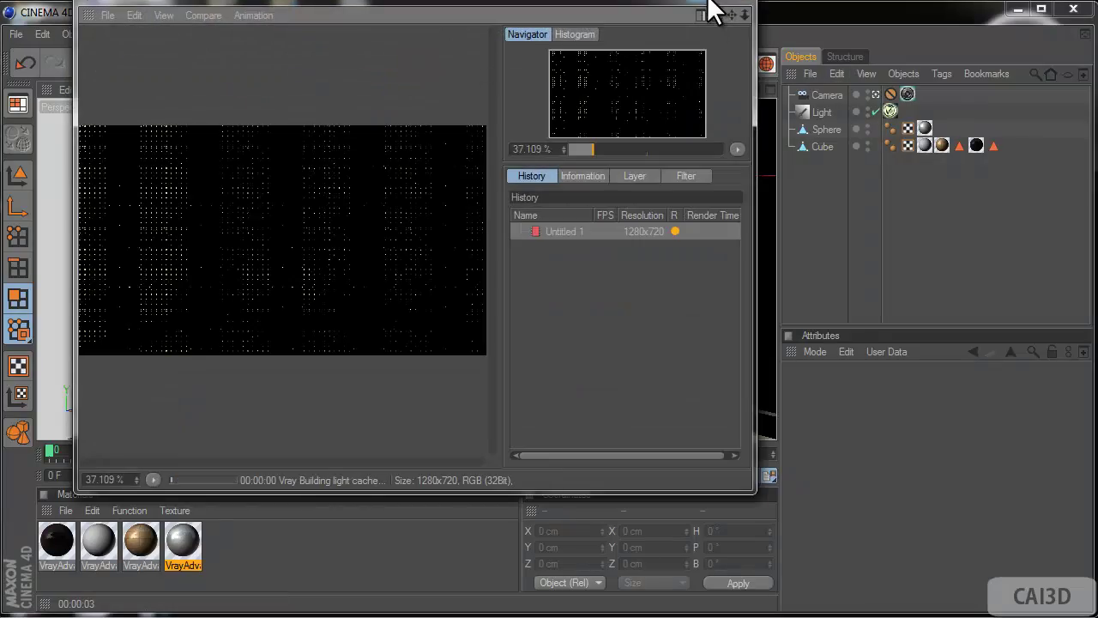
click(721, 8)
drag(938, 143, 958, 140)
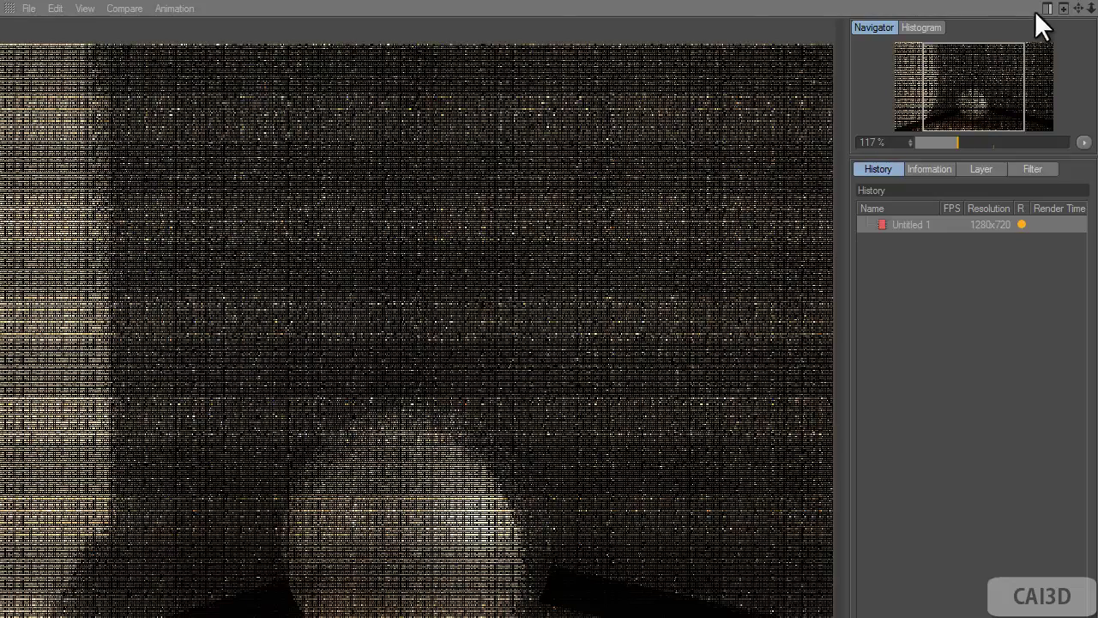
click(1062, 8)
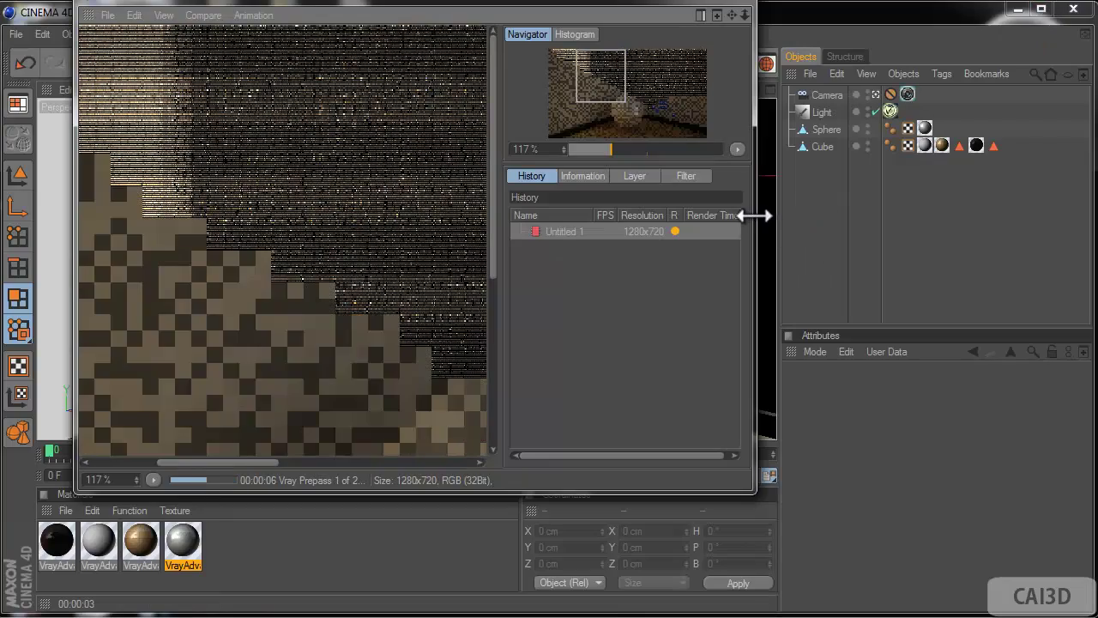
click(565, 152)
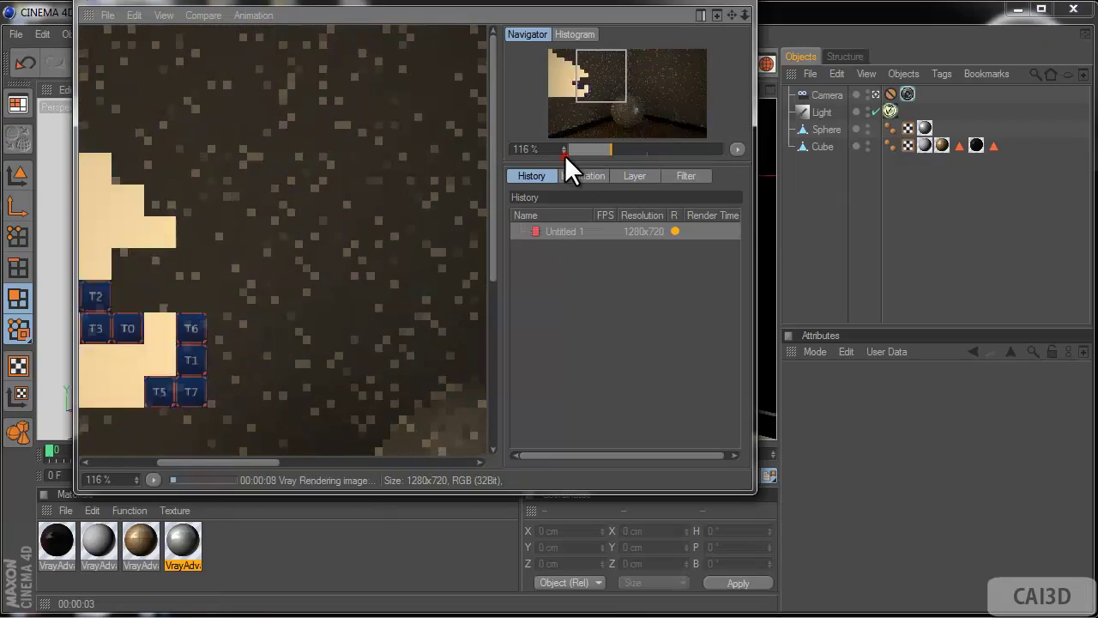
drag(565, 152, 599, 158)
click(561, 149)
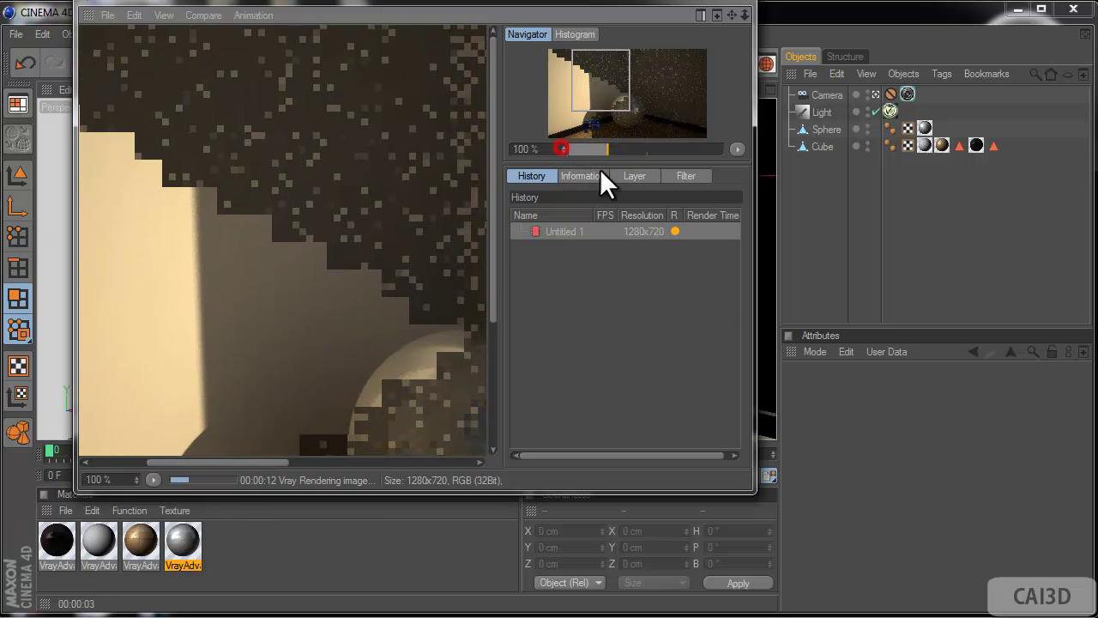
drag(745, 483, 1094, 606)
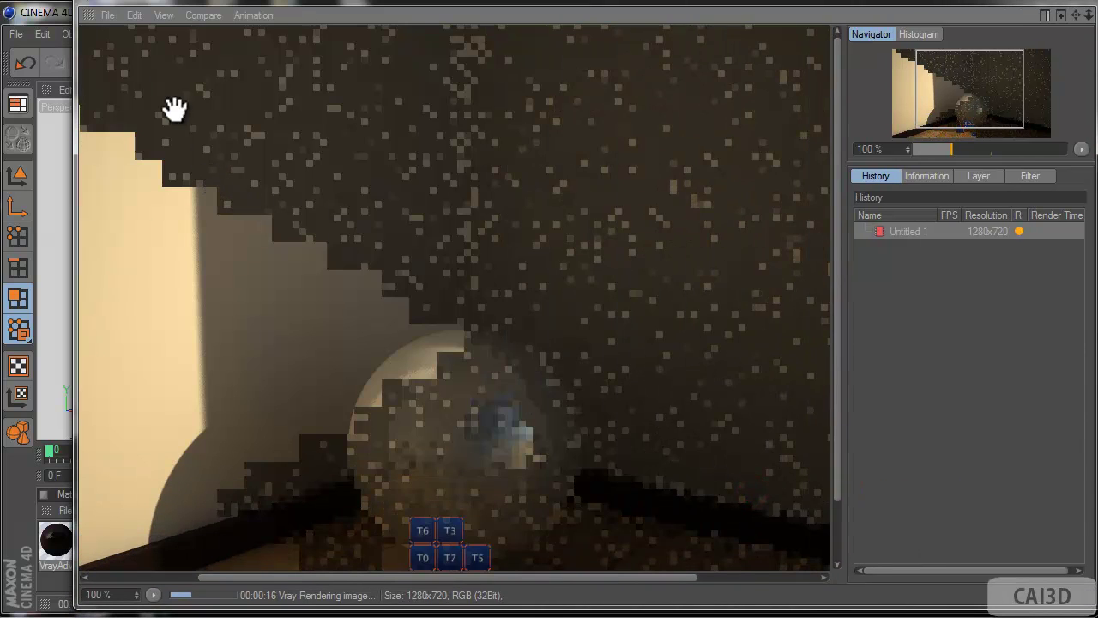
drag(78, 0, 3, 2)
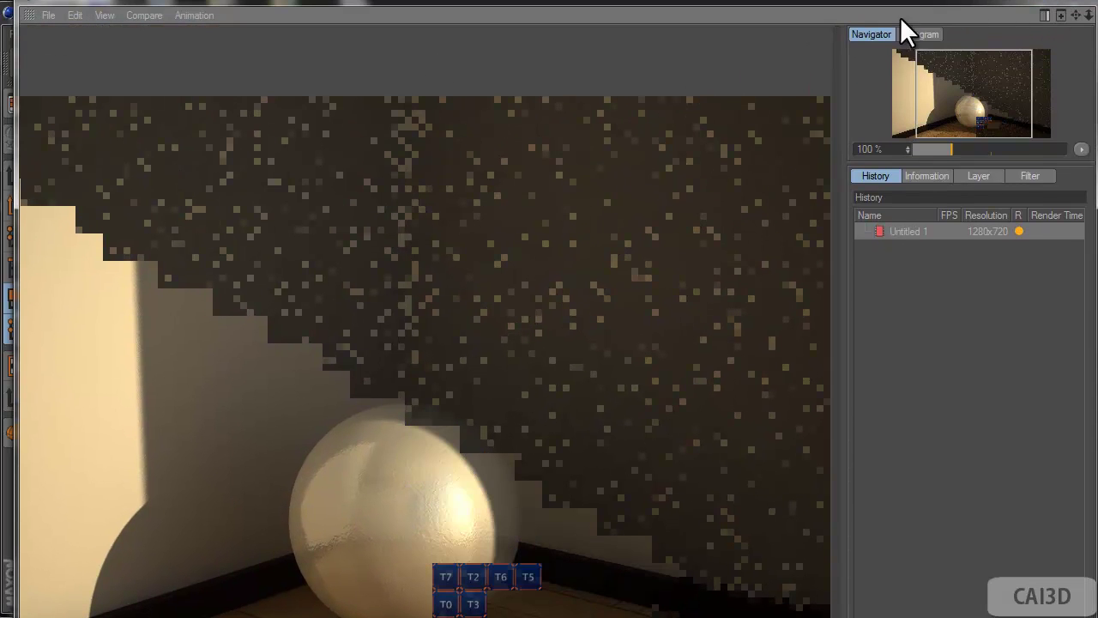
drag(17, 614, 8, 592)
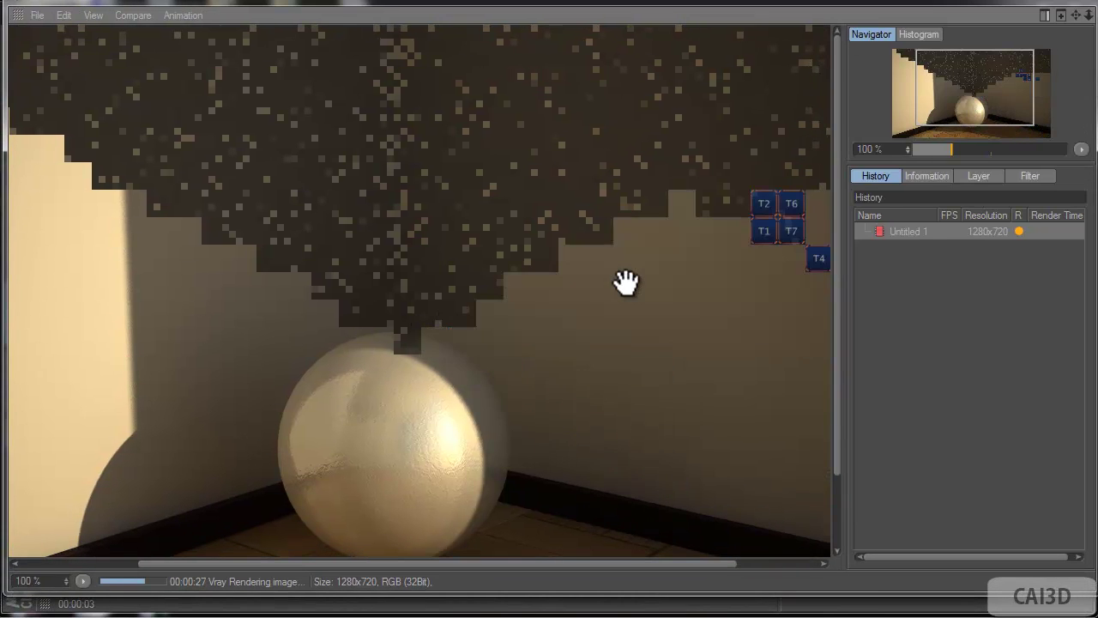
Inspect the whole rendered frame and the sphere's bumpy surface up close, and close the Picture Viewer.
scroll(624, 283, down, 4)
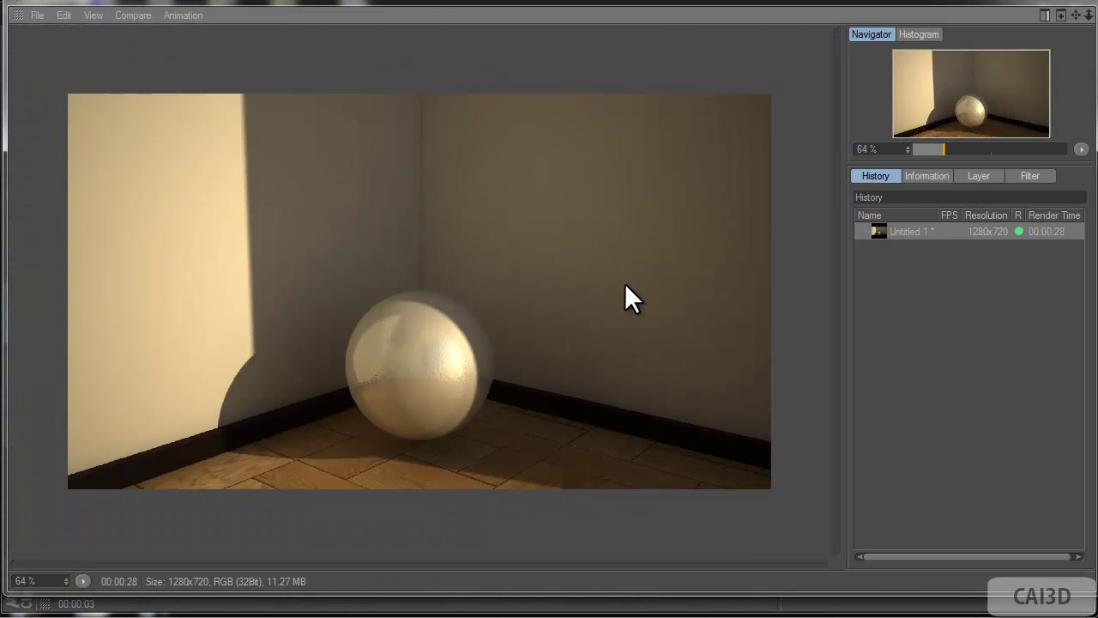
scroll(624, 283, up, 1)
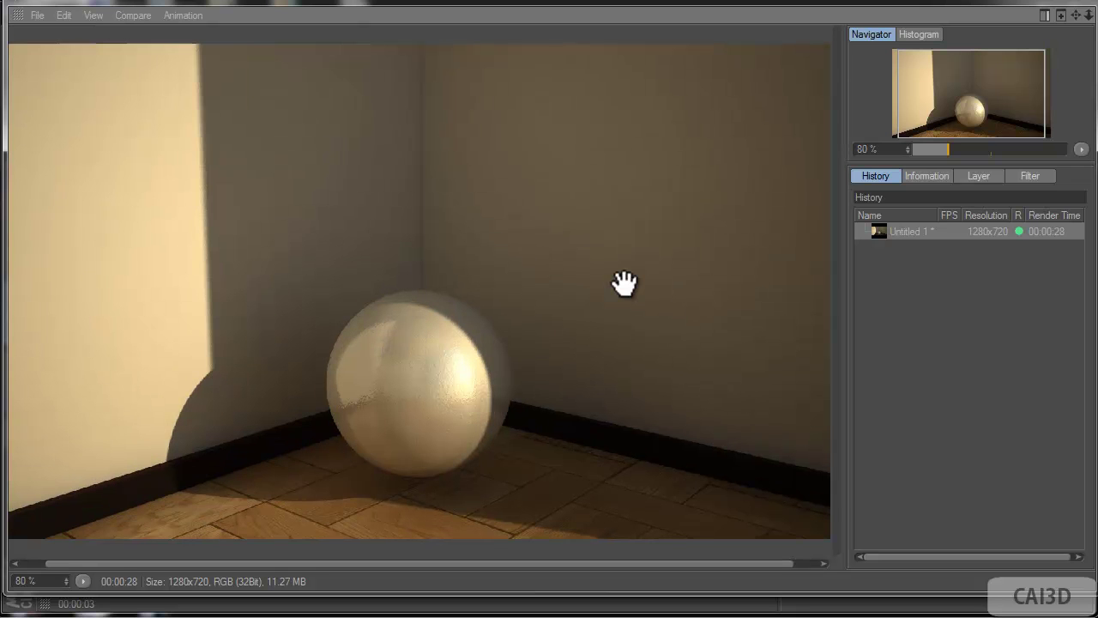
scroll(624, 283, up, 1)
scroll(556, 337, up, 1)
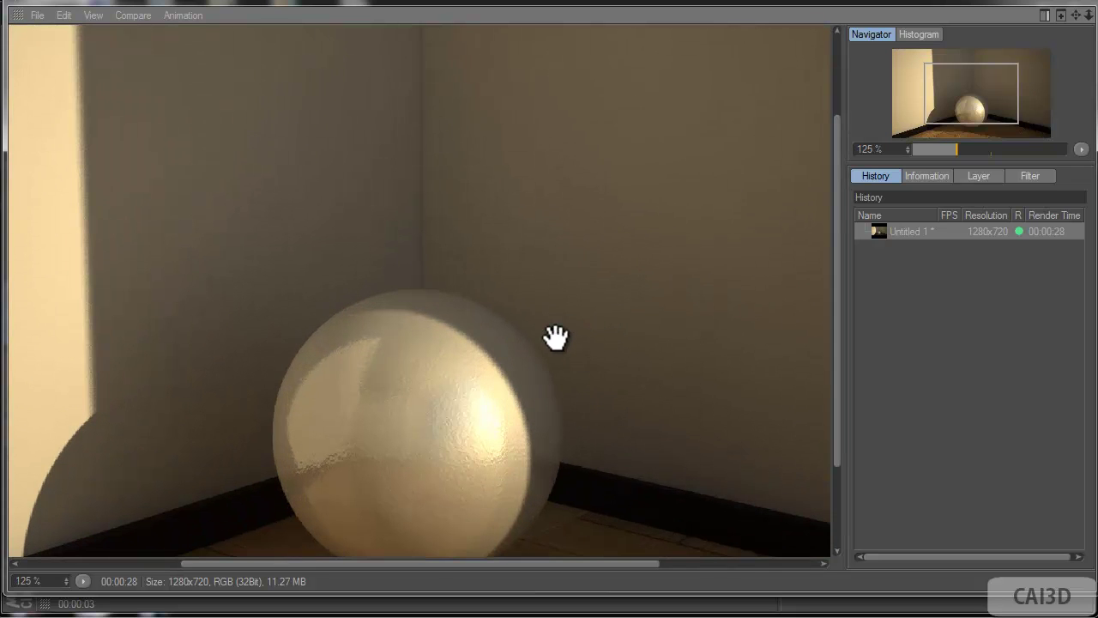
click(1070, 4)
Reduce the bump strength of the sphere's material by setting its bump amount to -0.25 cm.
click(187, 523)
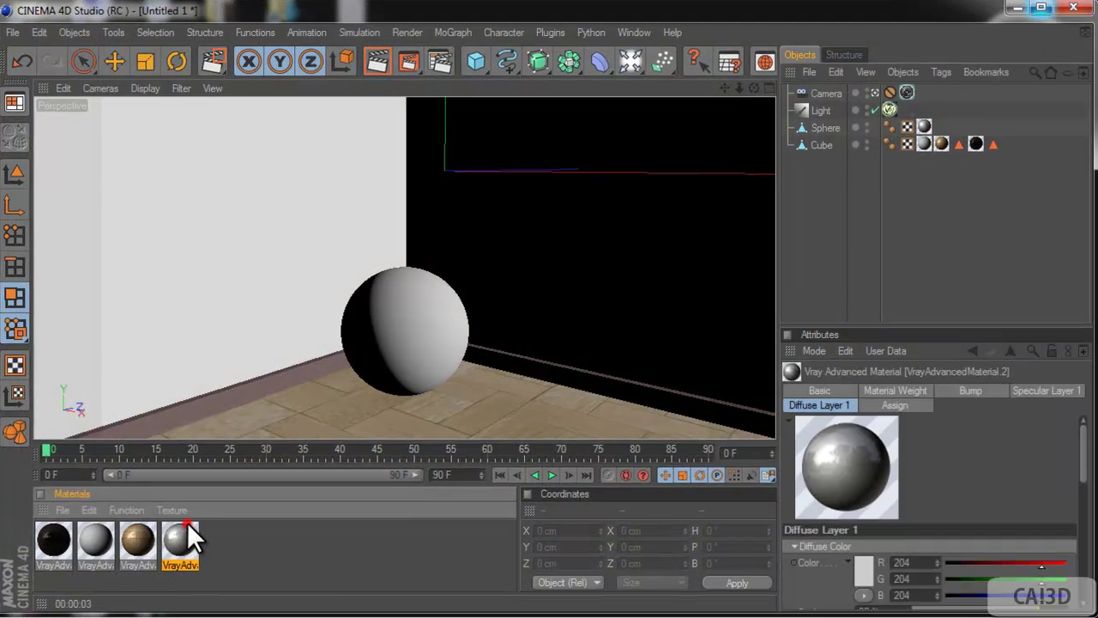
double_click(187, 525)
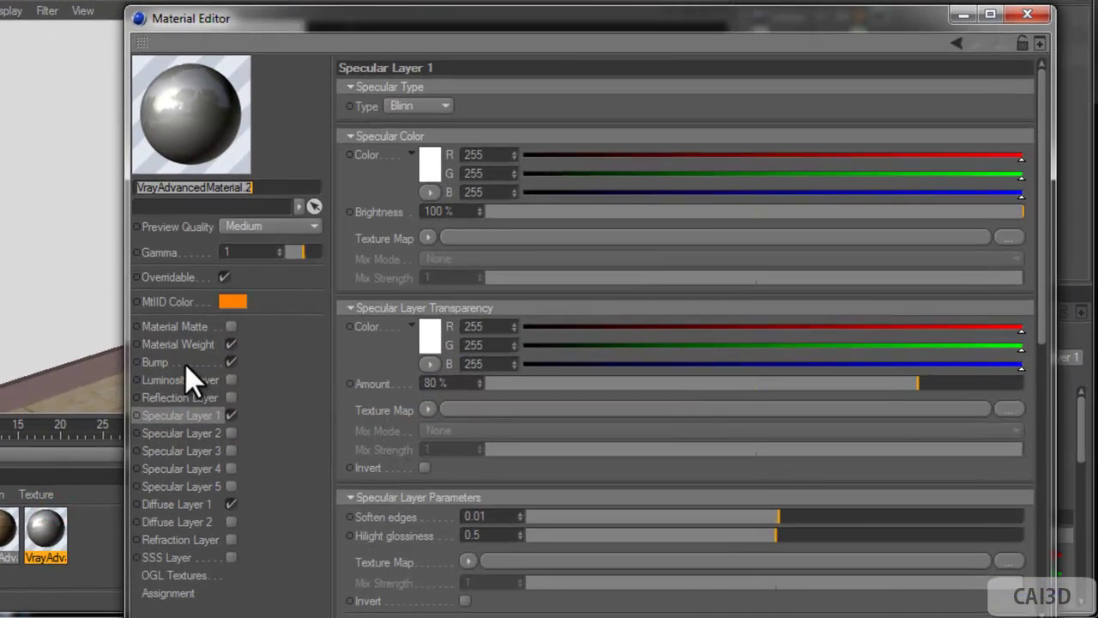
click(159, 362)
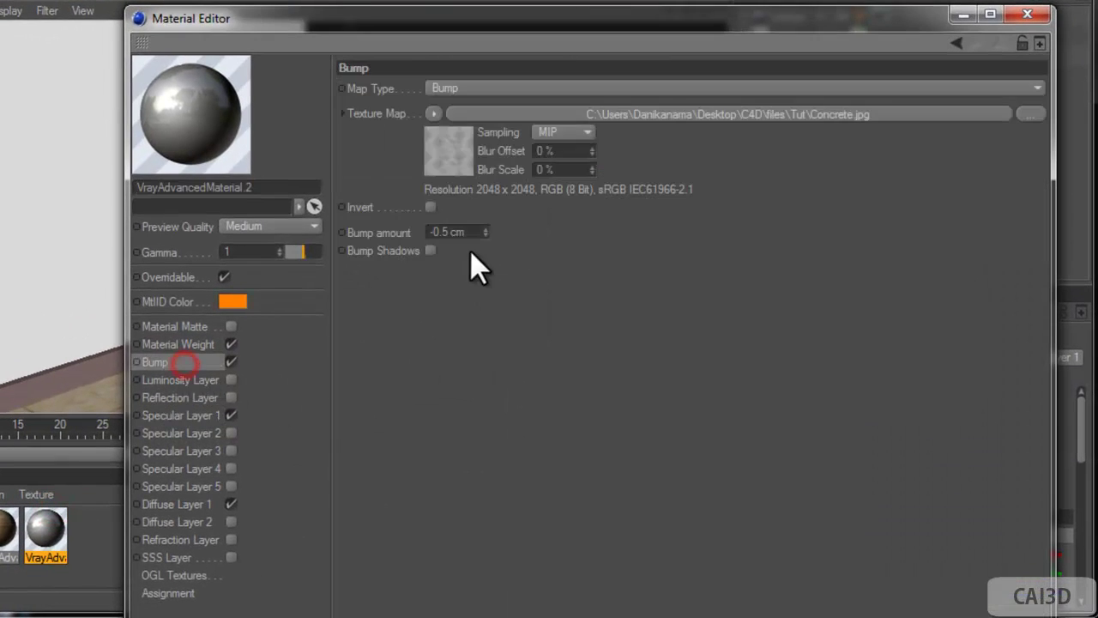
click(443, 232)
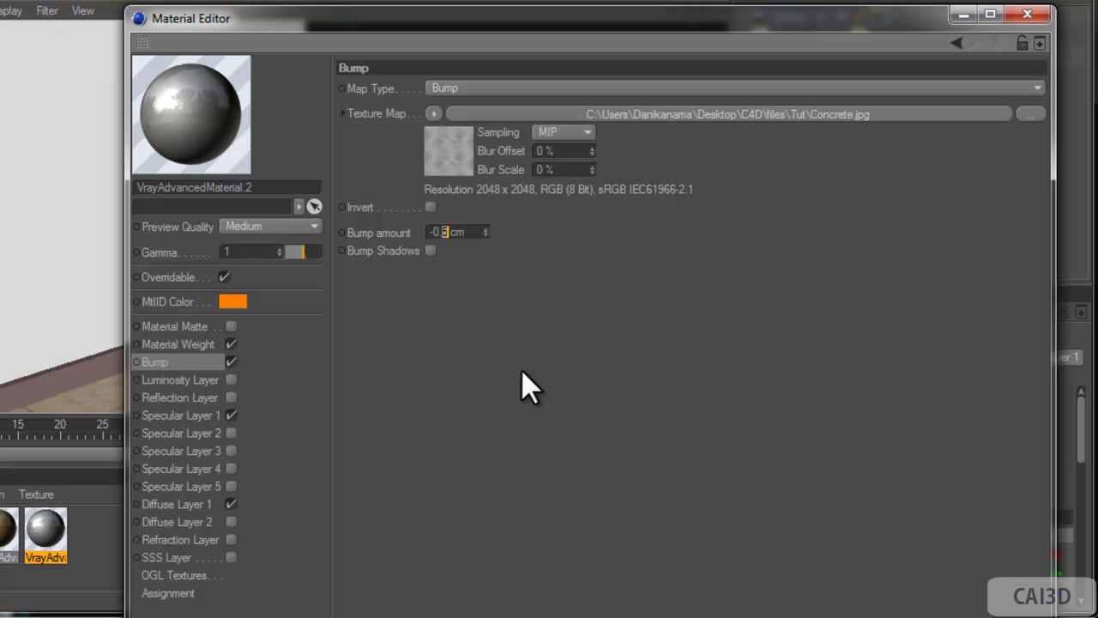
text(25)
click(521, 372)
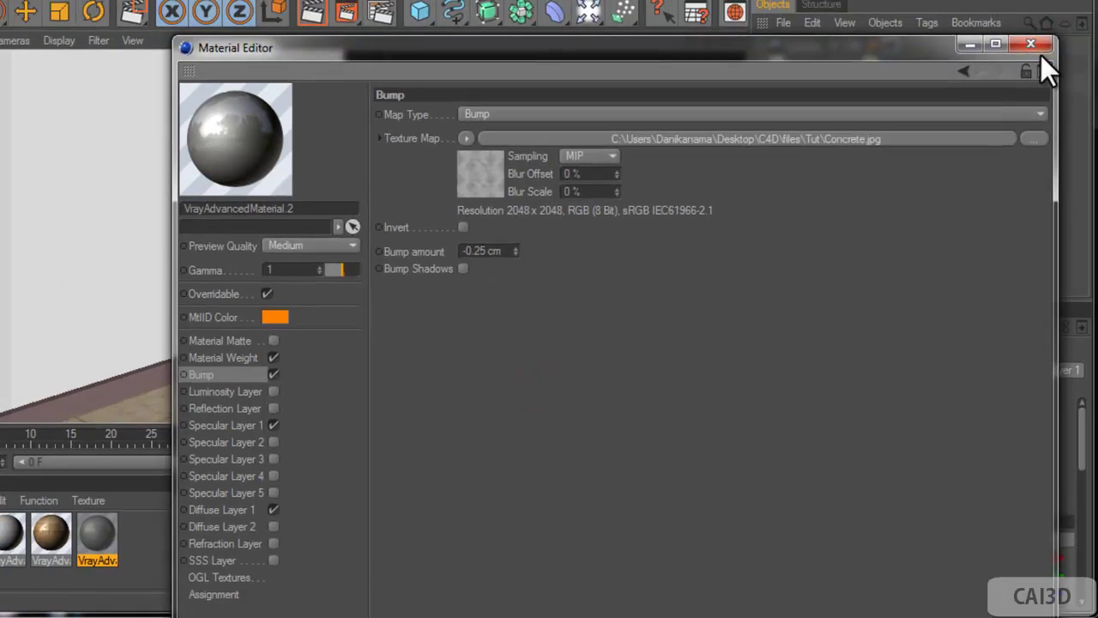
click(1032, 45)
Render the area around the sphere to check the softened bump, and clear the preview.
click(347, 12)
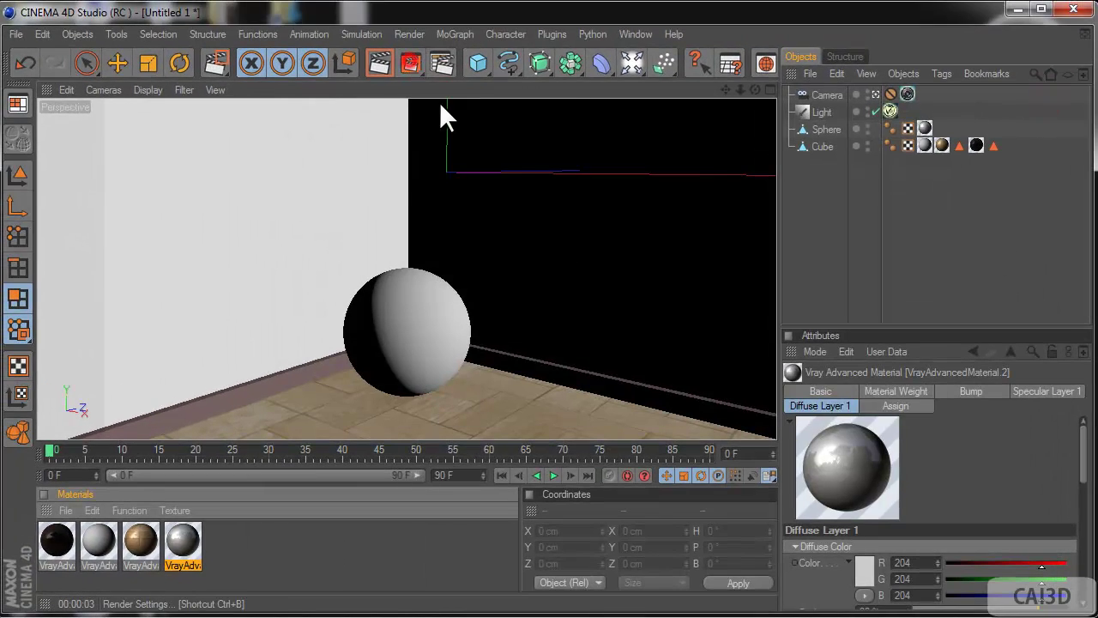
drag(243, 193, 456, 402)
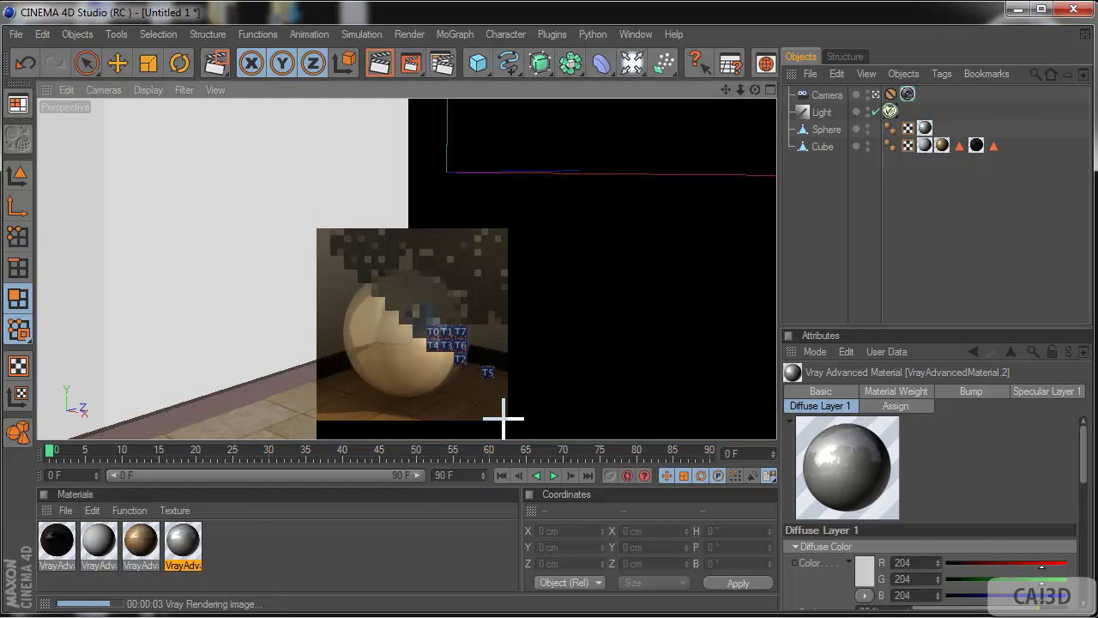
click(886, 277)
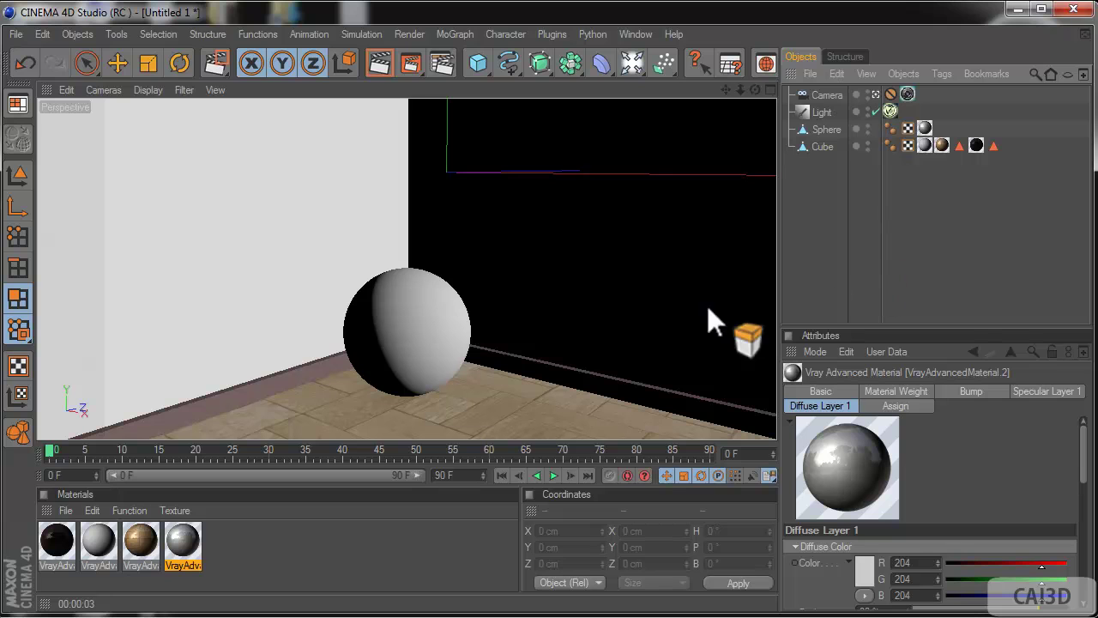
Set the VrayBridge indirect illumination preset to 04_IR-LC_high and start rendering the active view.
click(447, 69)
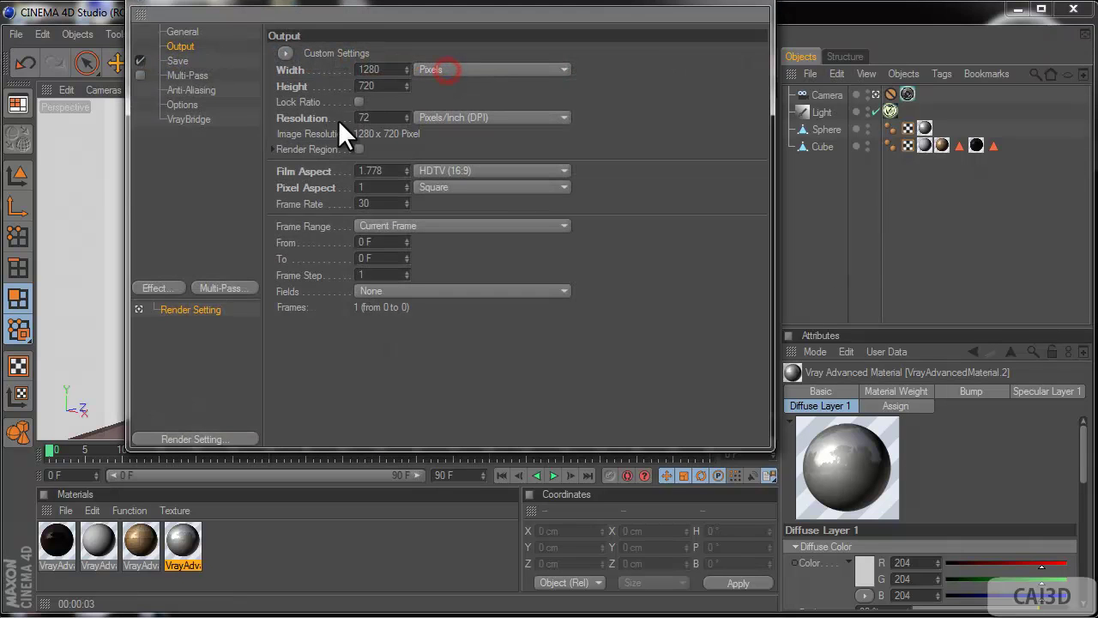
click(194, 121)
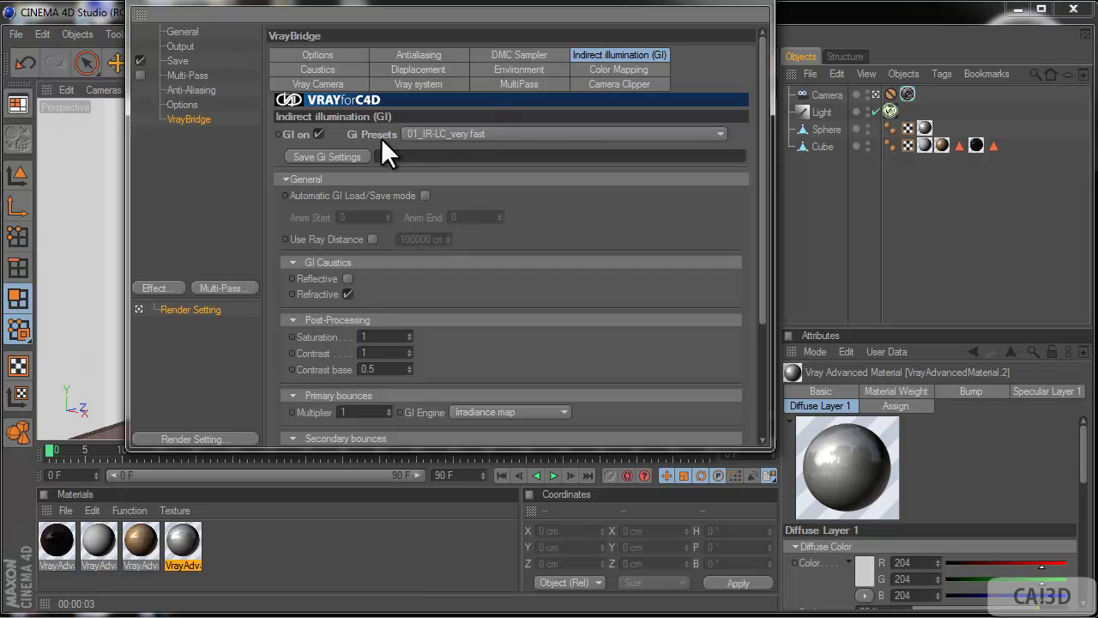
click(492, 134)
click(461, 248)
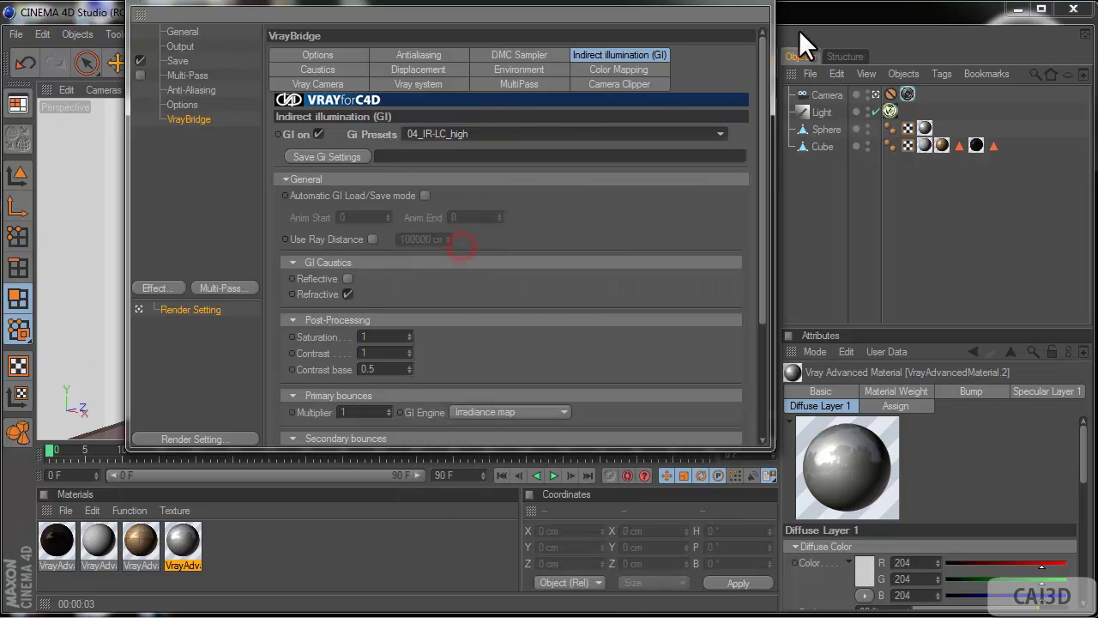
click(760, 6)
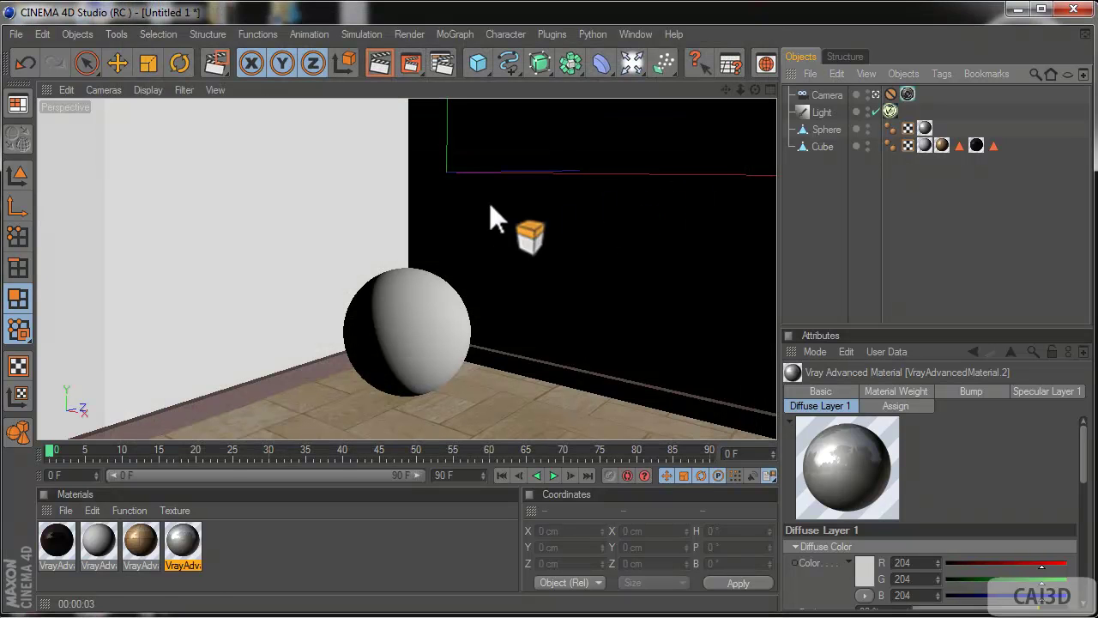
click(380, 63)
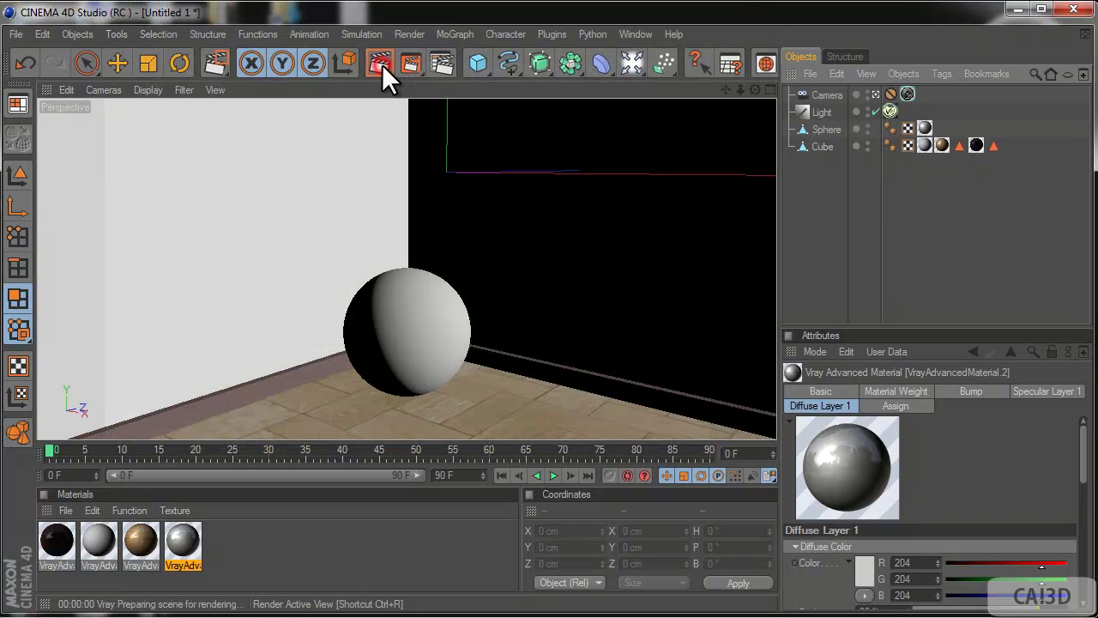